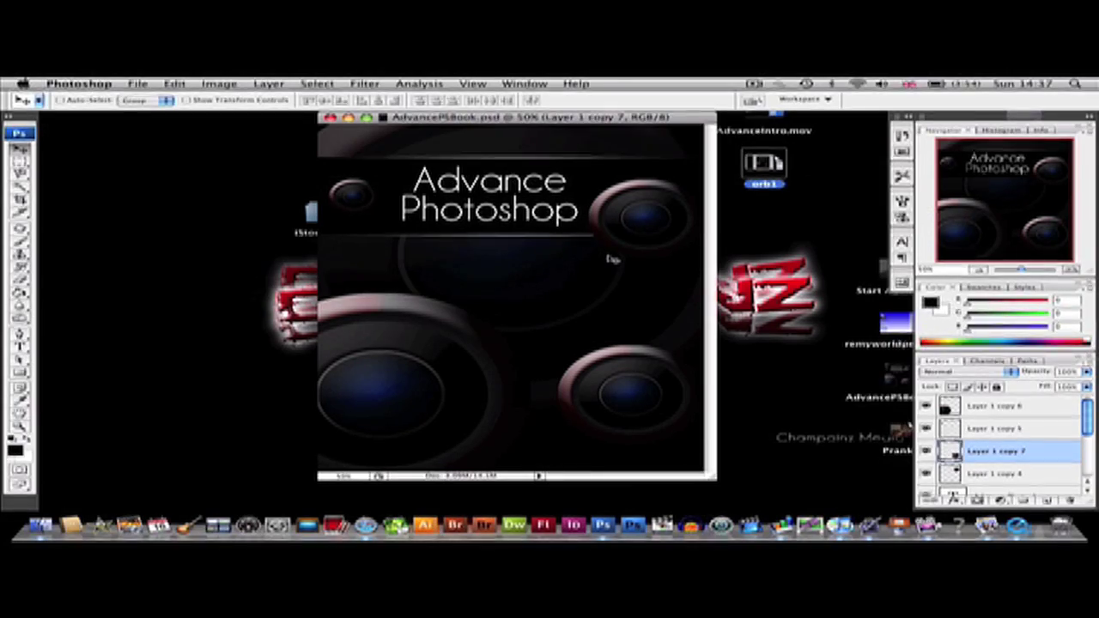
Step: Create a new RGB document of 900 × 1200 pixels at 300 pixels/inch with white background contents
click(135, 84)
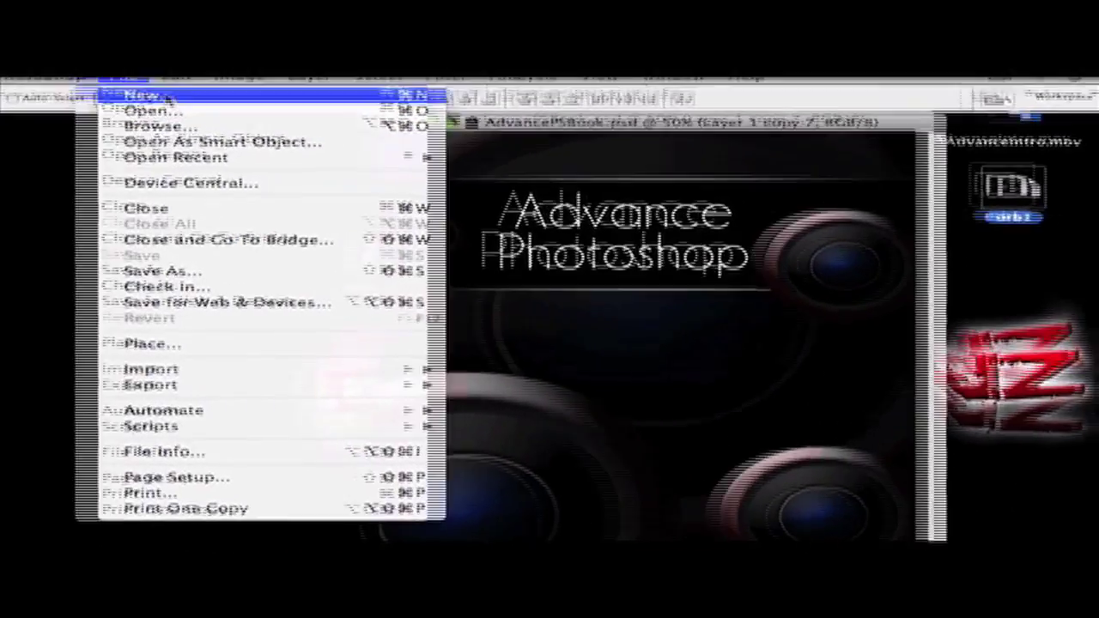
click(156, 96)
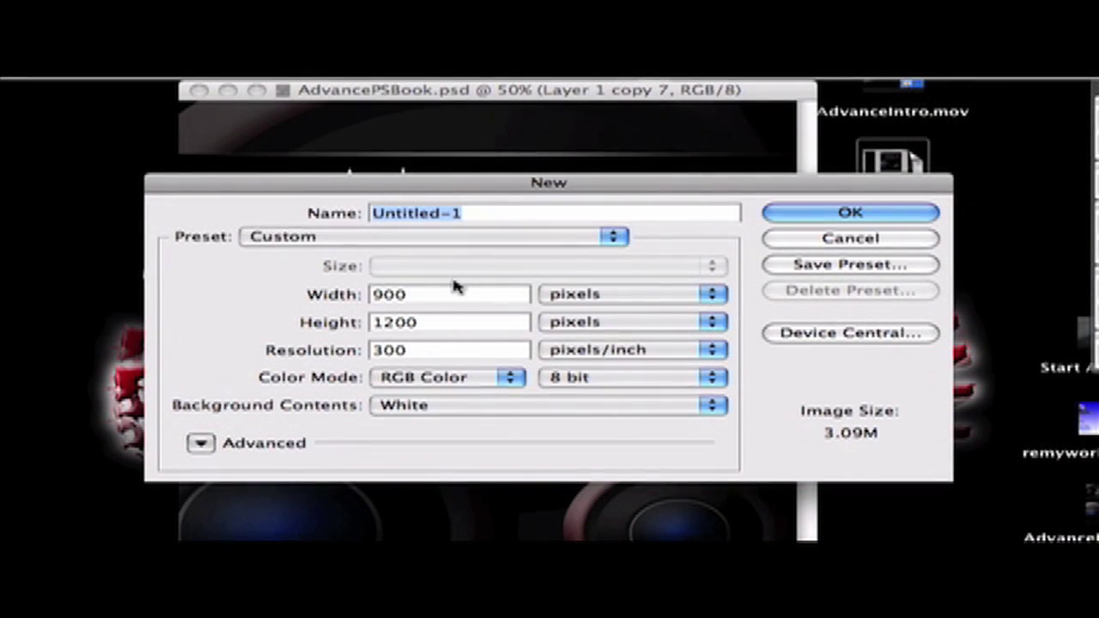
click(814, 212)
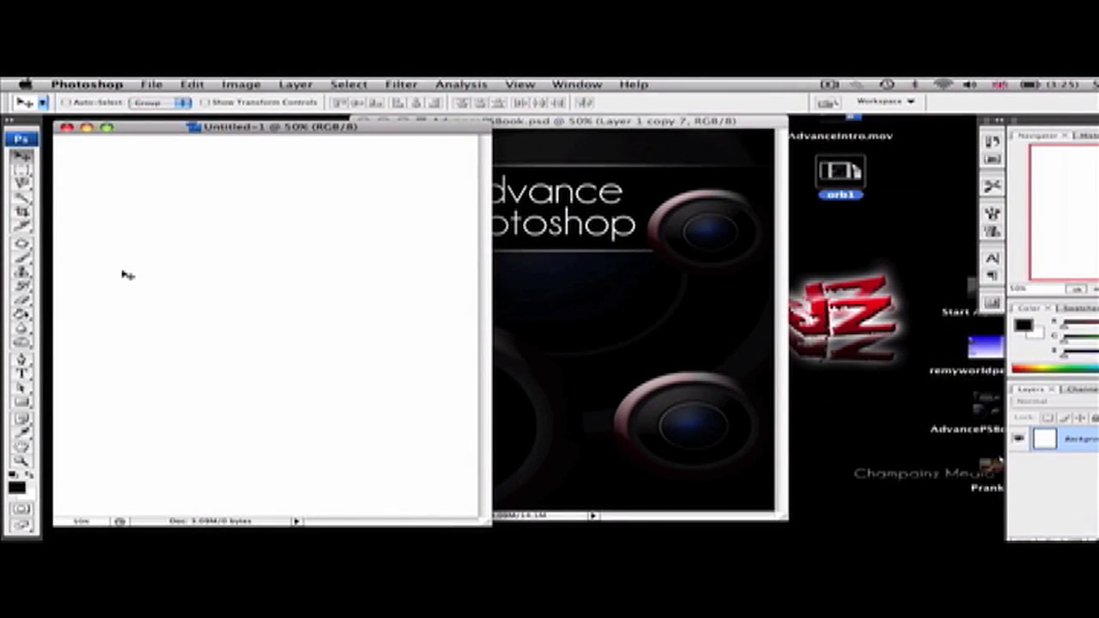
Step: Fill the blank background with black and widen the document window beyond the canvas edges
click(23, 401)
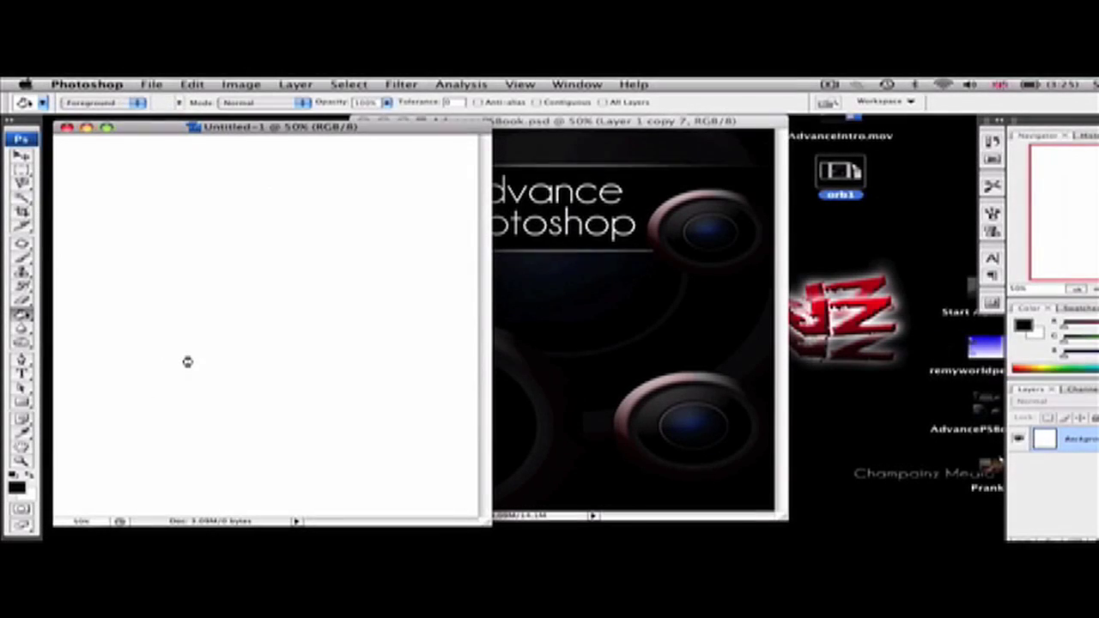
click(185, 359)
drag(486, 528, 593, 530)
Step: Add a new normal layer at 100% opacity and make a circular selection spanning the canvas width in its upper part
click(296, 85)
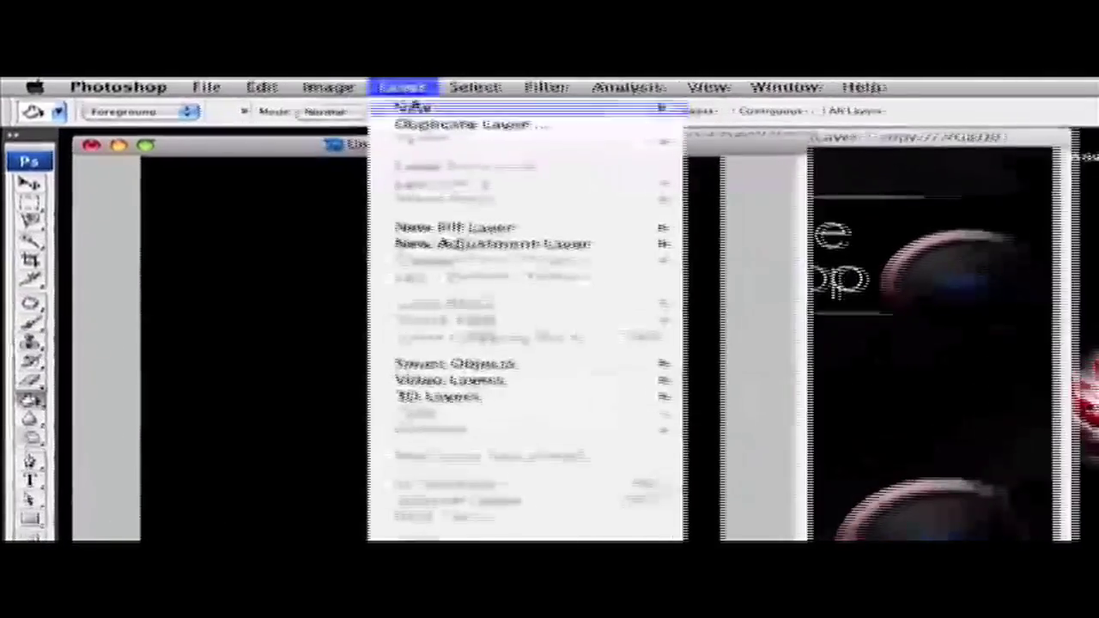
mouse_move(460, 104)
click(729, 114)
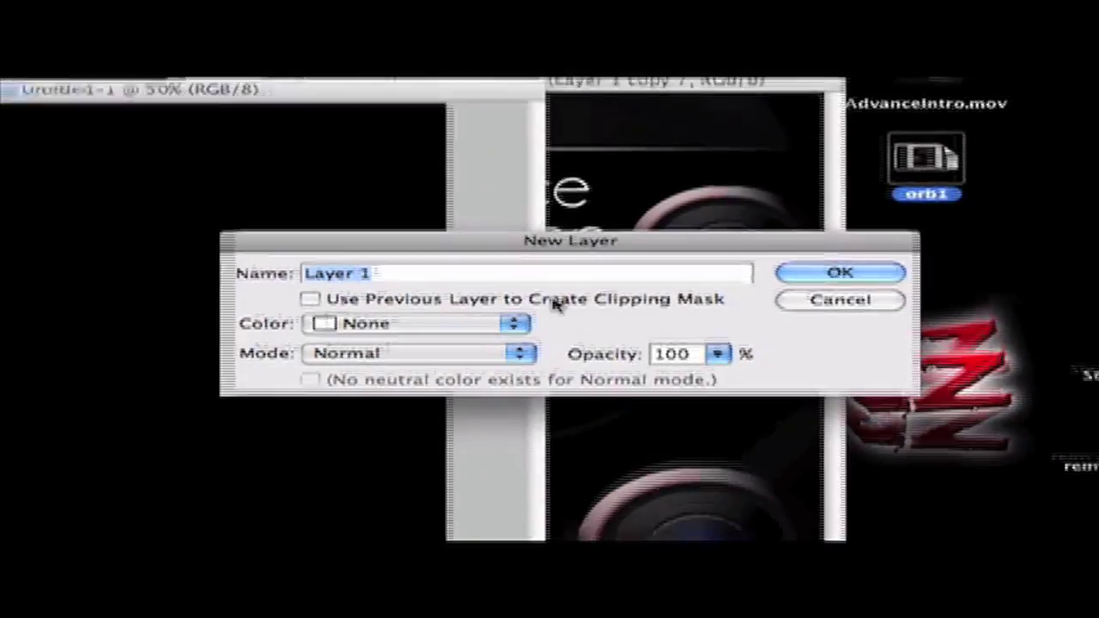
key(Return)
drag(24, 174, 69, 182)
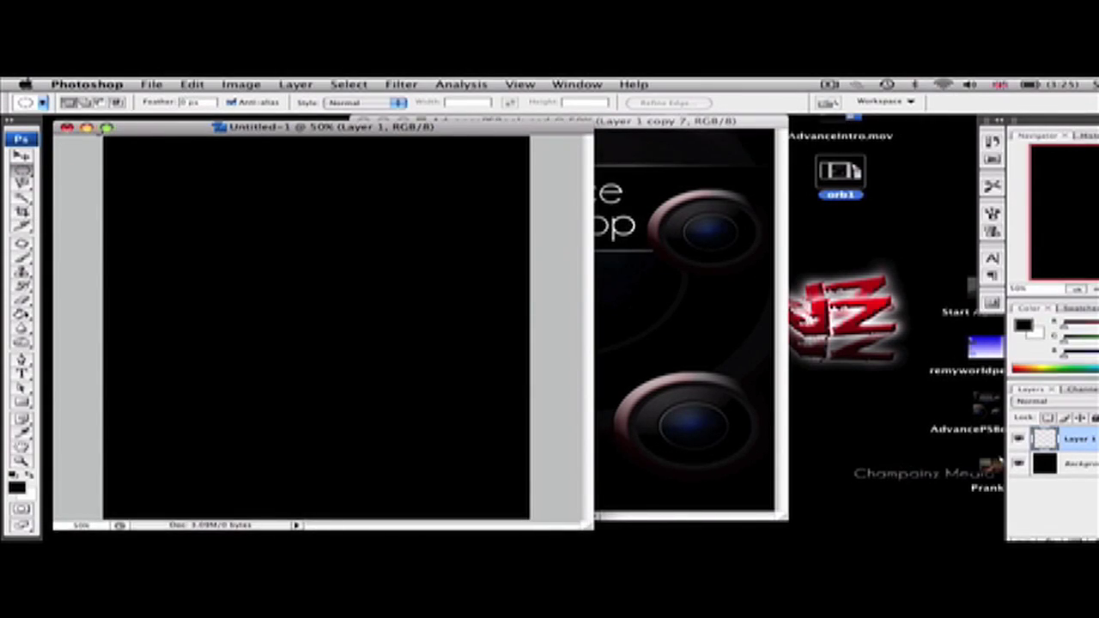
drag(304, 241, 740, 423)
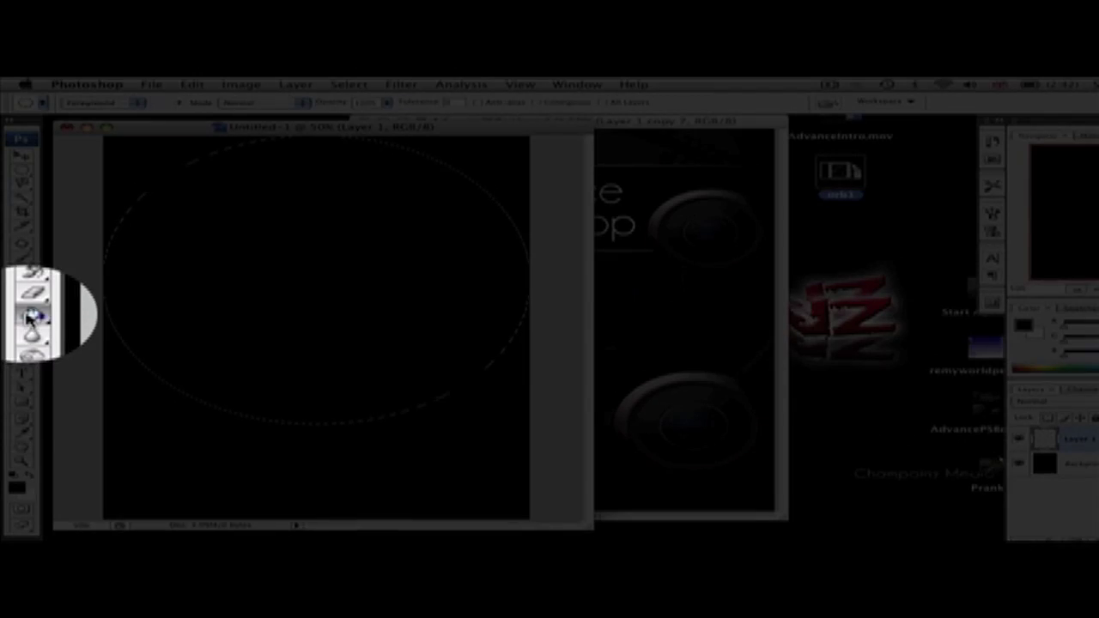
Step: Set the foreground color to dark gray #191919 and fill the circular selection with it
click(22, 314)
click(19, 404)
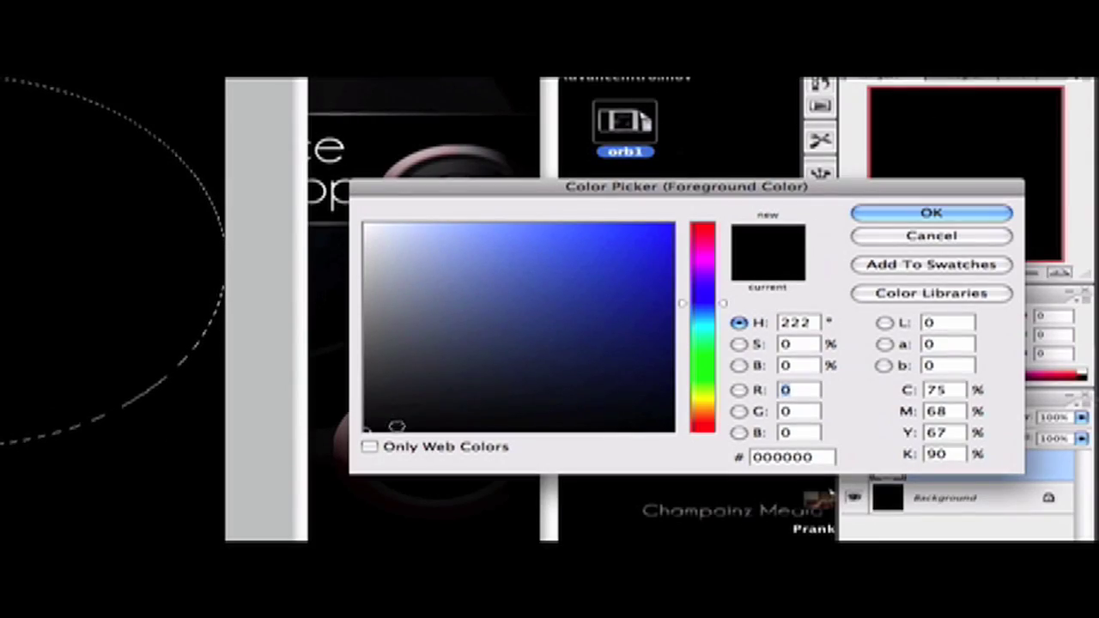
drag(389, 418, 363, 411)
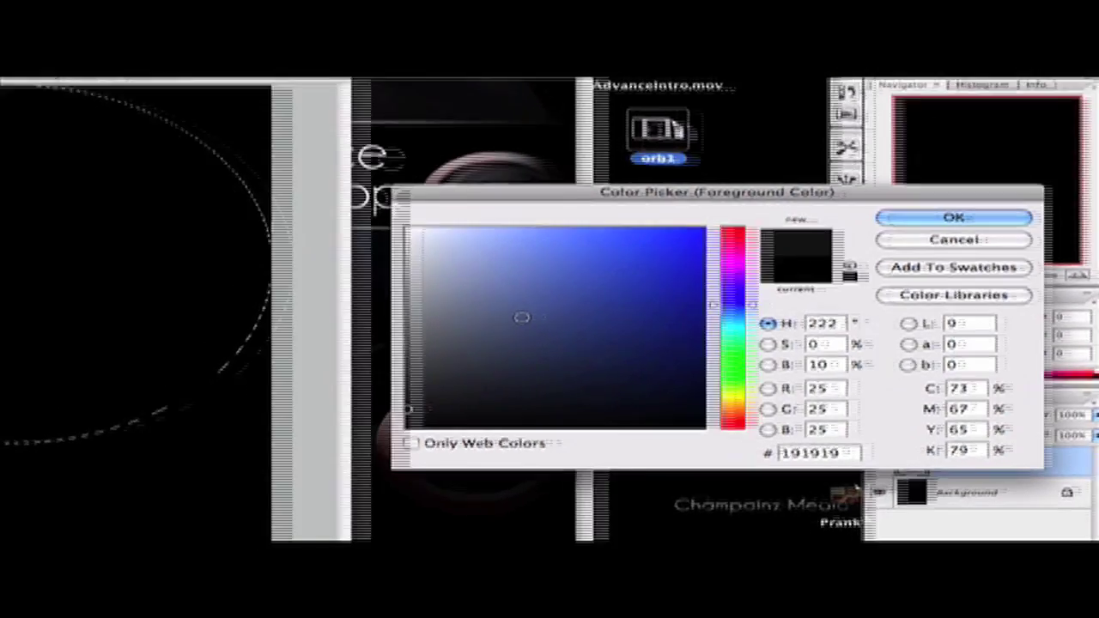
key(Return)
click(204, 239)
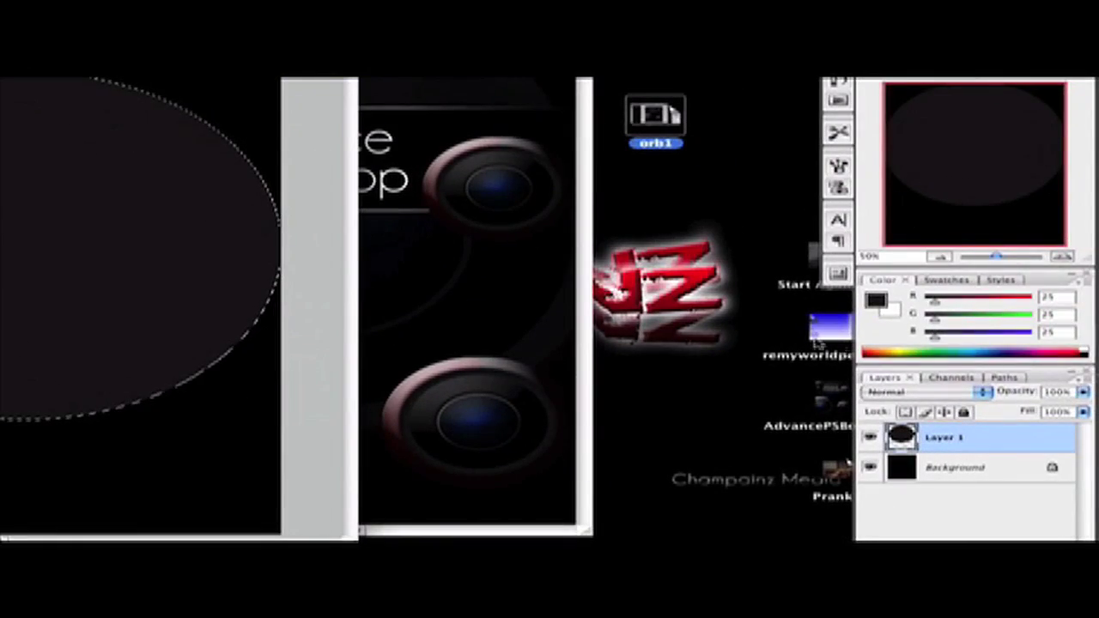
Step: Add a Bevel and Emboss effect to the circle's layer with a depth of 270%
double_click(1011, 443)
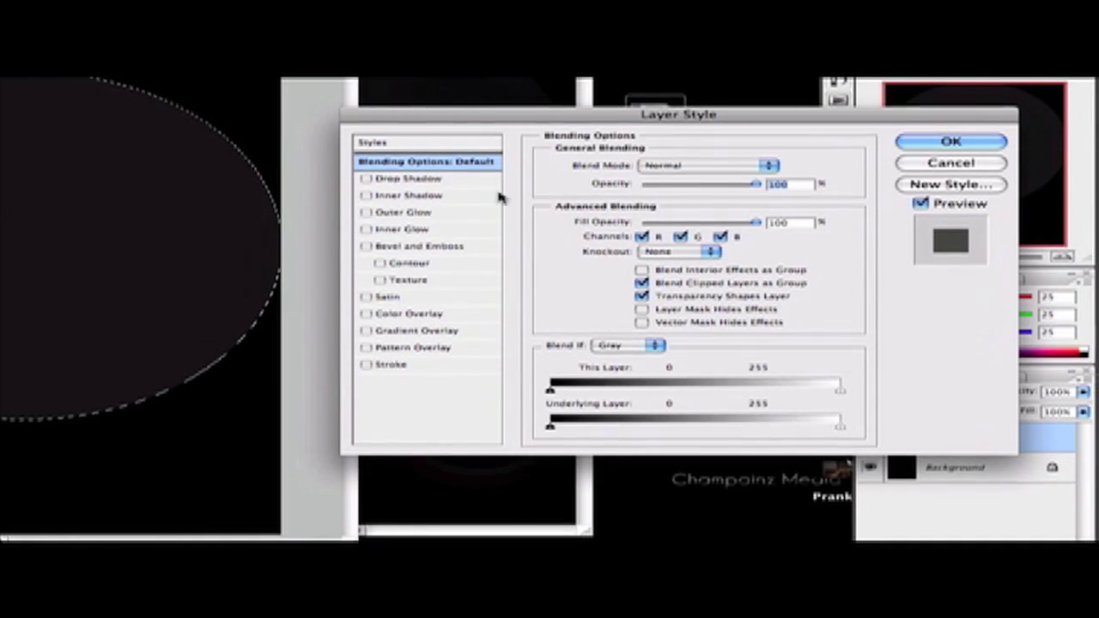
click(367, 246)
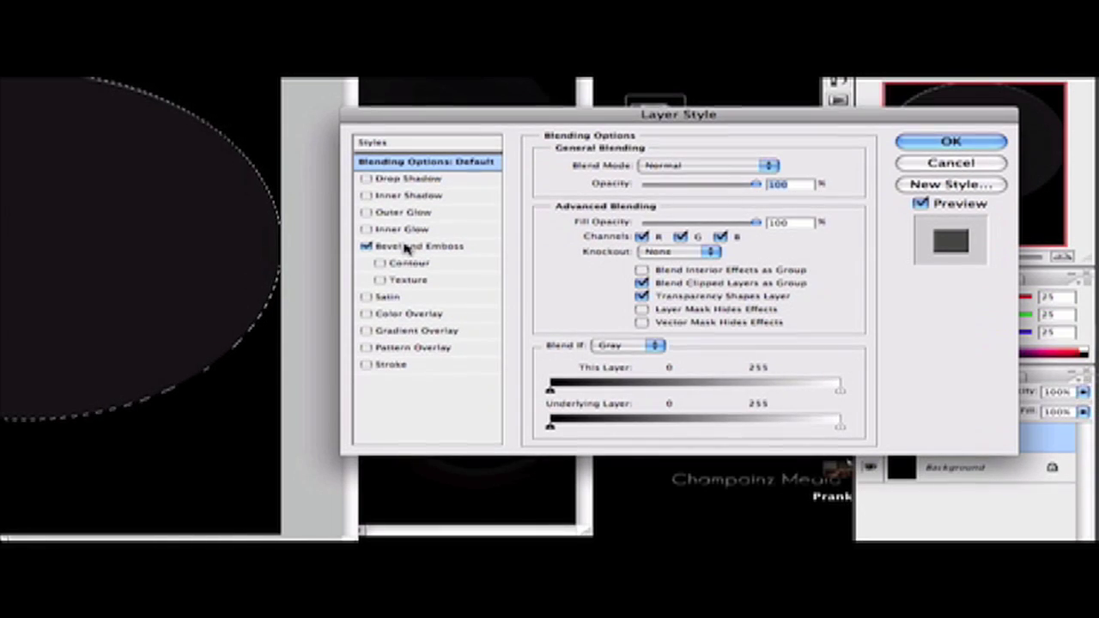
click(409, 248)
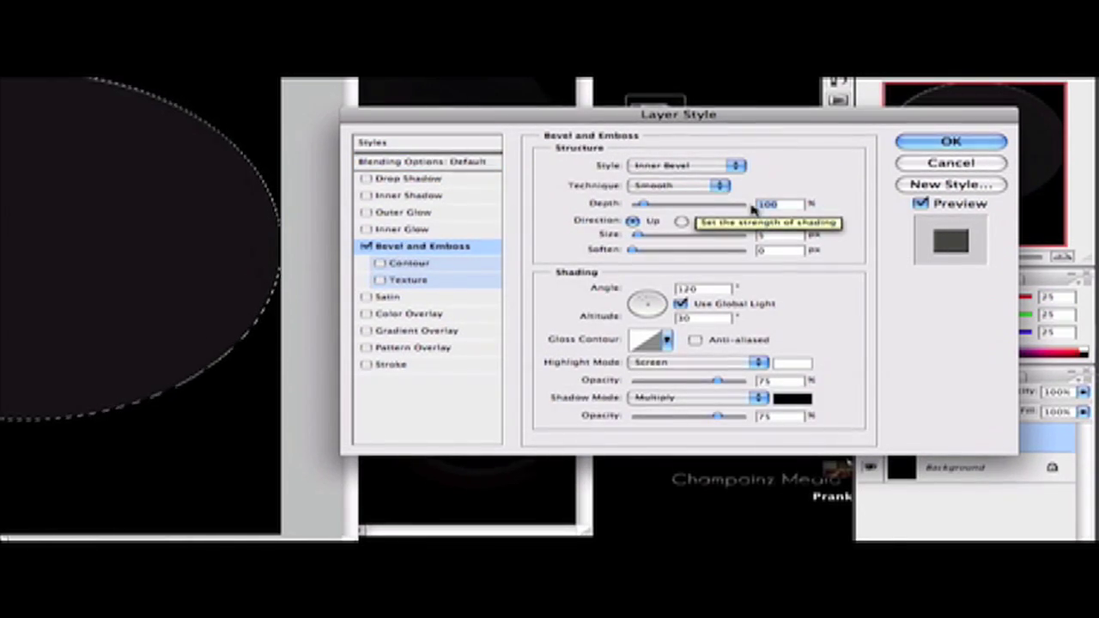
text(270)
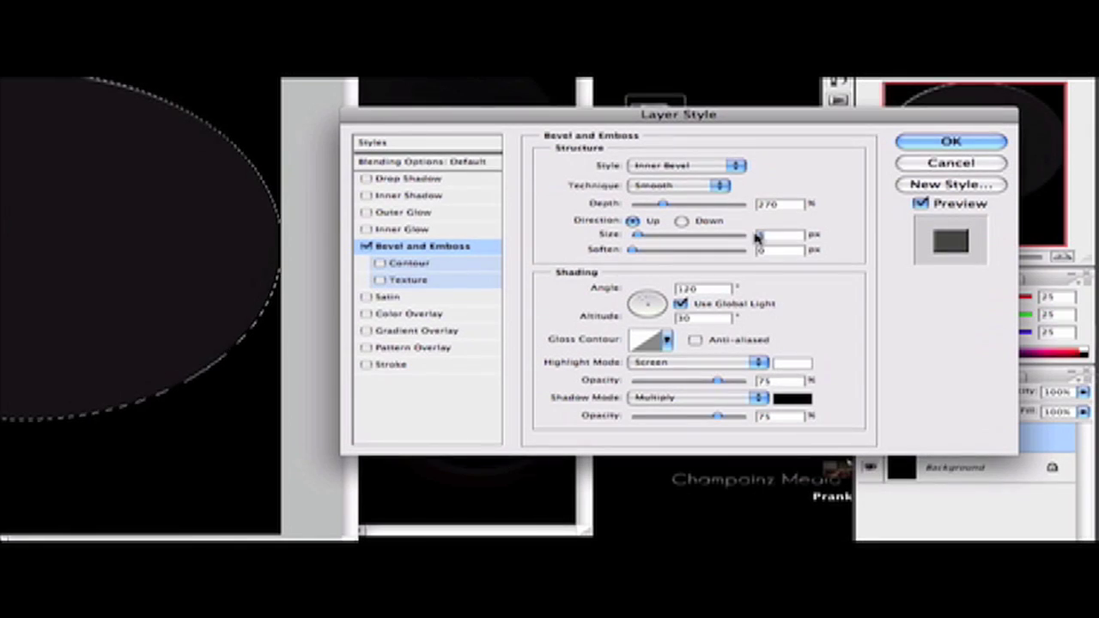
Step: Add a Gradient Overlay running from black to dark red #2b0000 to the circle's layer
click(367, 331)
click(421, 335)
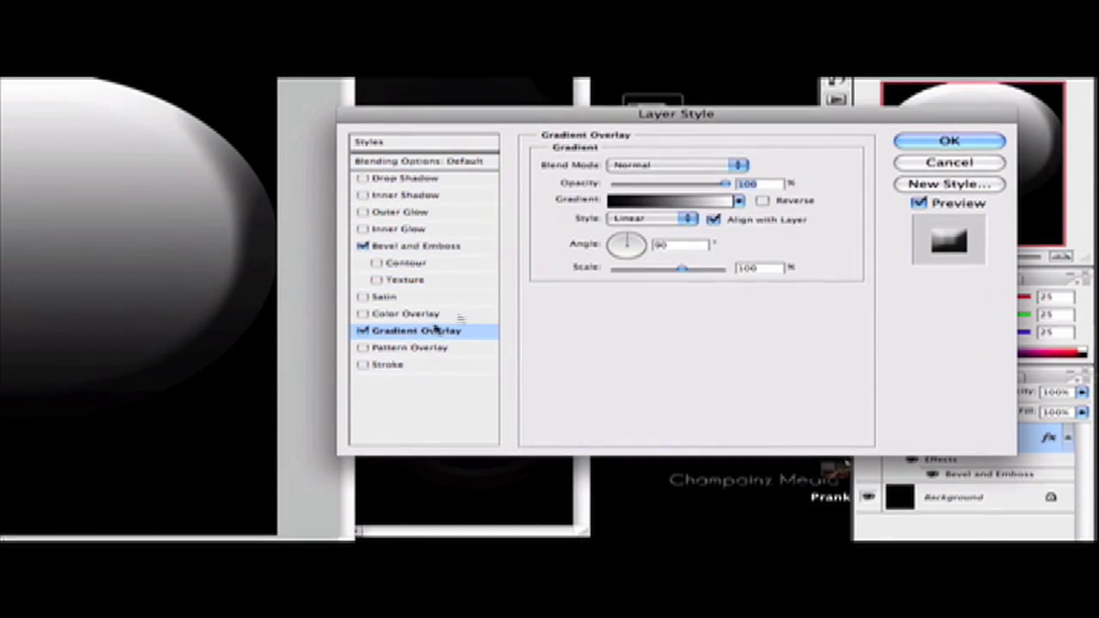
click(614, 203)
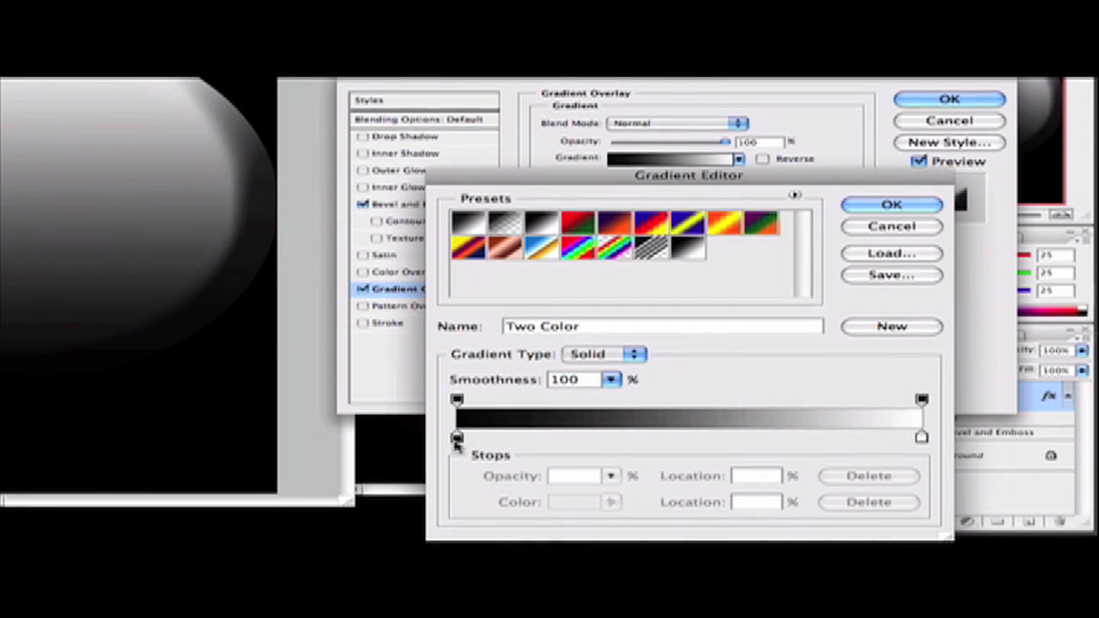
click(921, 438)
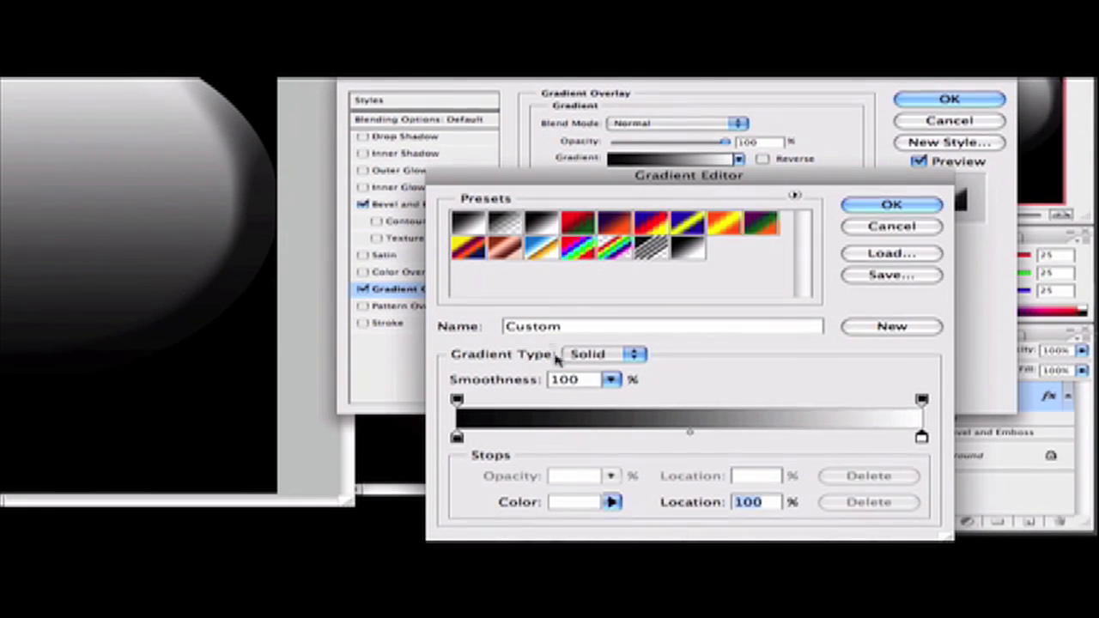
double_click(922, 437)
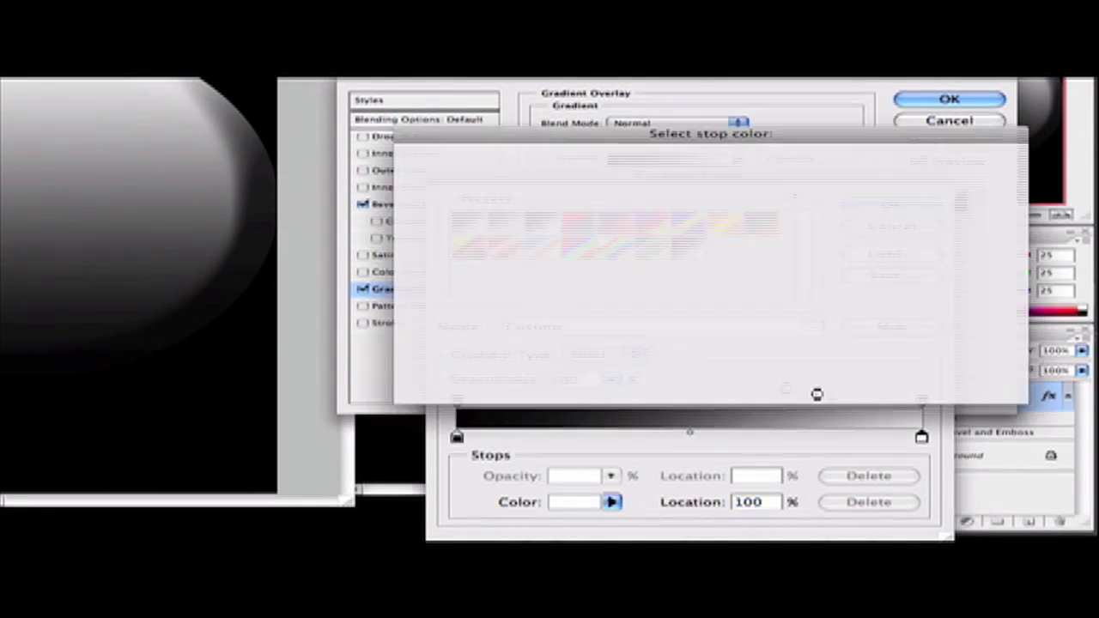
drag(657, 323, 708, 330)
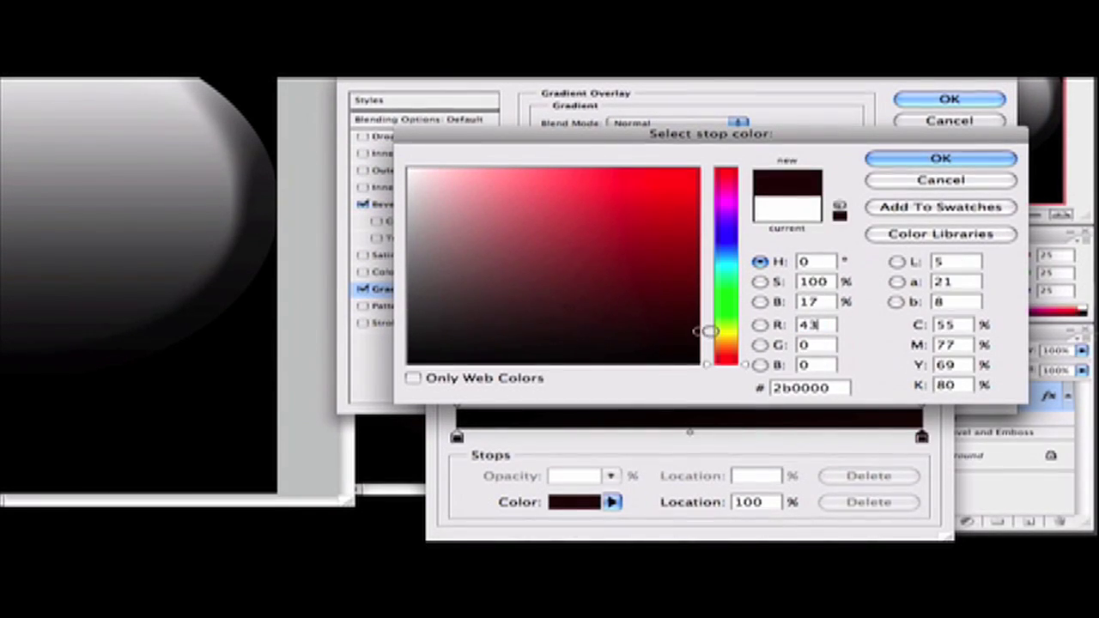
click(940, 158)
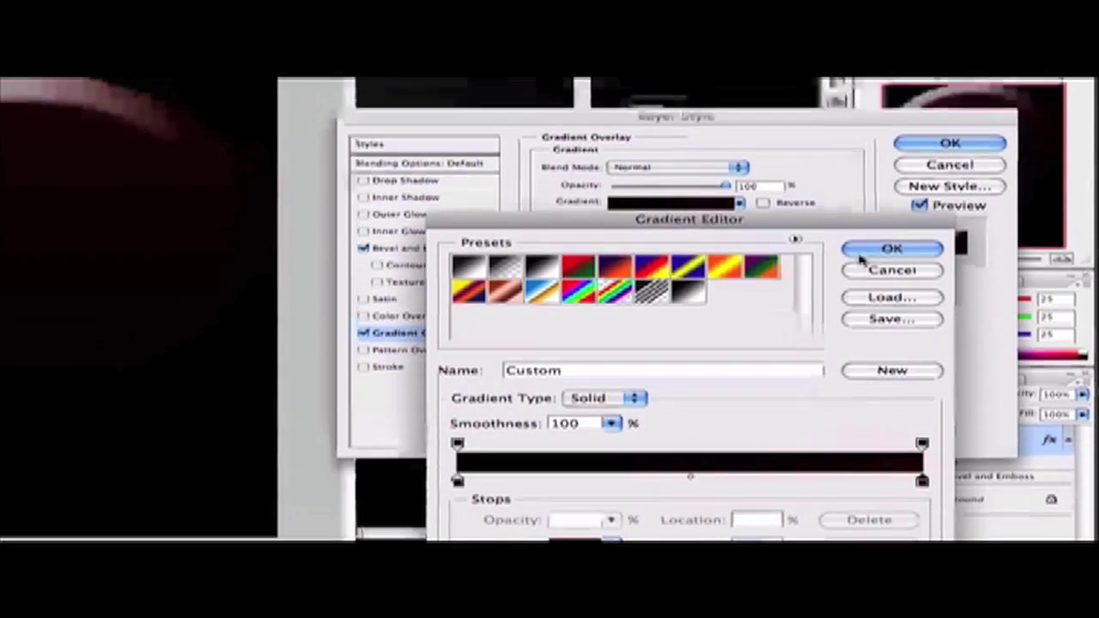
click(884, 248)
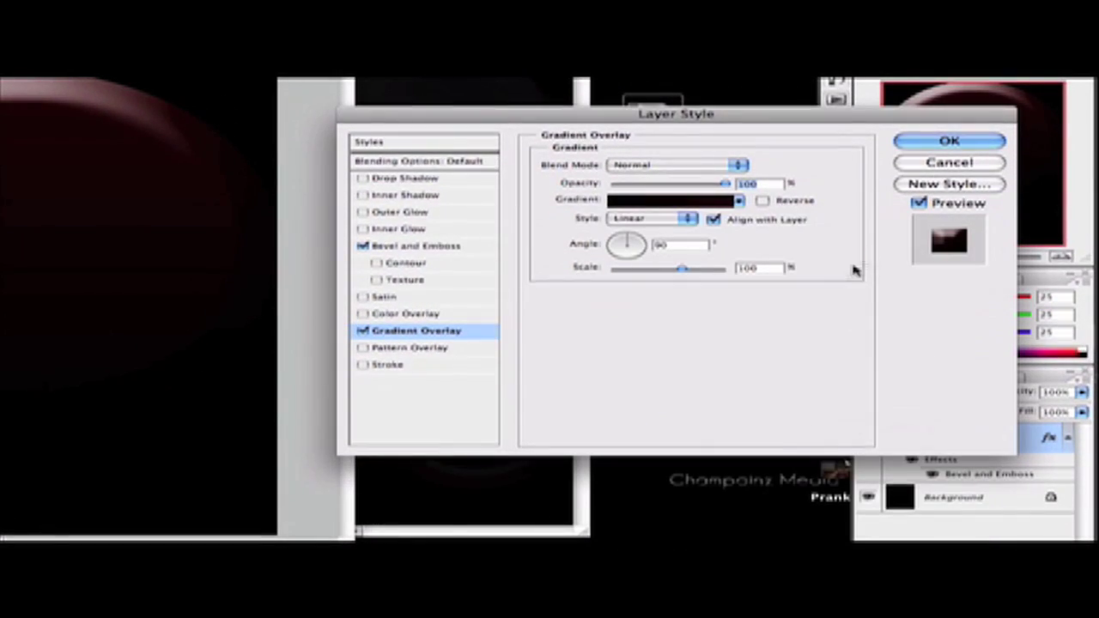
Step: Set the gradient overlay's style to Angle and its scale to 70%, and apply the layer style
click(687, 220)
click(636, 237)
double_click(776, 267)
text(70)
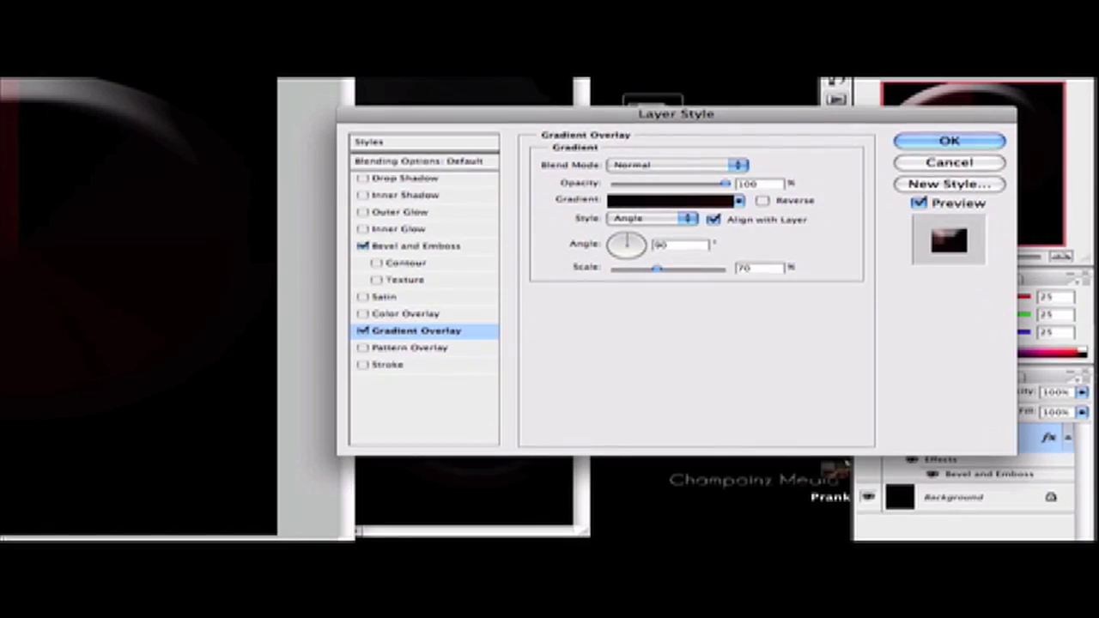
click(945, 141)
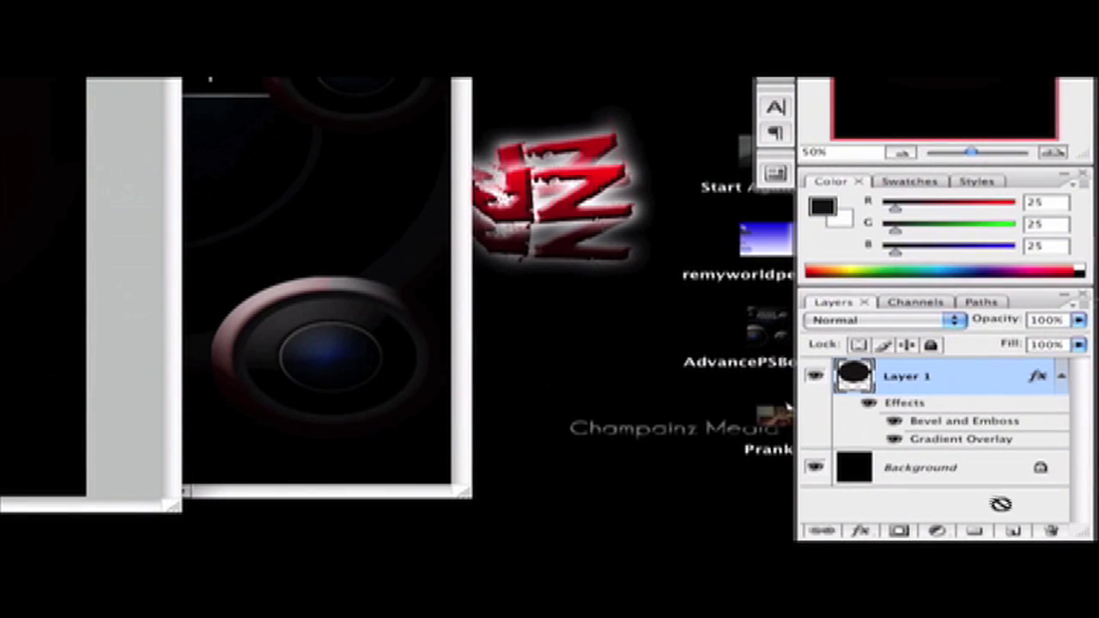
Step: Duplicate Layer 1 and remove the layer effects from the copy
drag(1002, 504, 1013, 530)
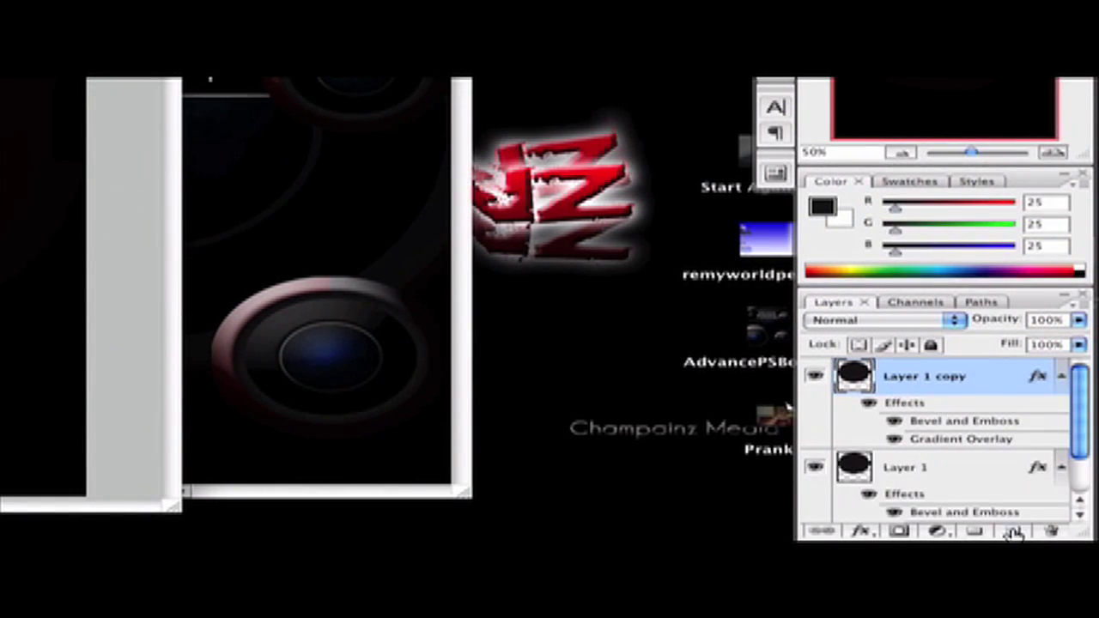
drag(1037, 382, 1037, 398)
drag(1039, 468, 1041, 471)
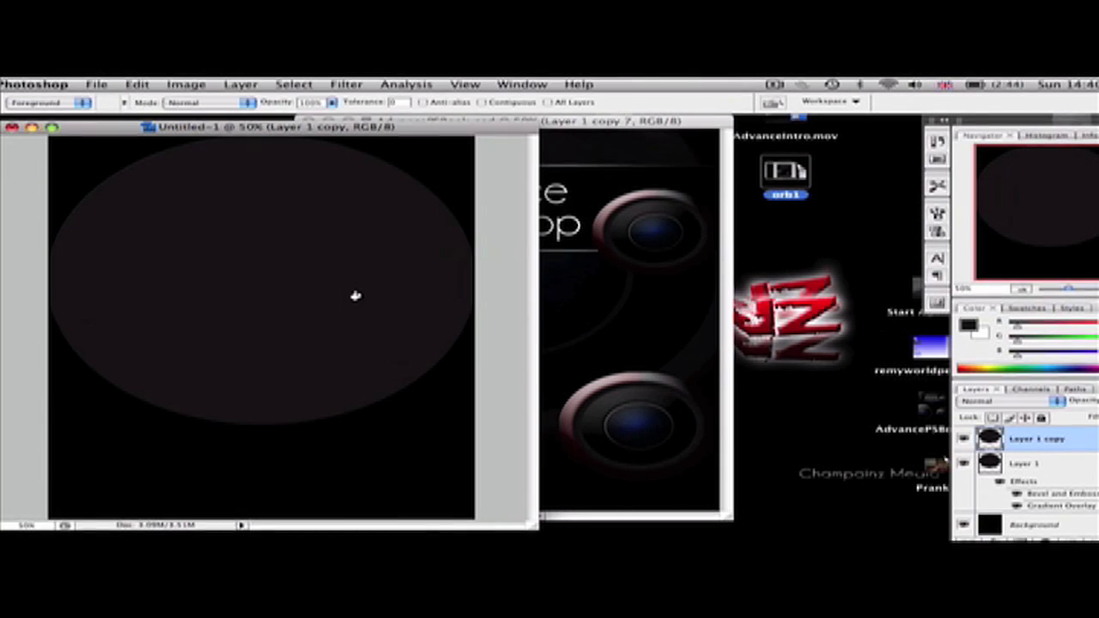
Step: Scale the copied circle down proportionally to about 86.4%, keeping its lower-right corner fixed, and apply the transformation
key(ctrl+t)
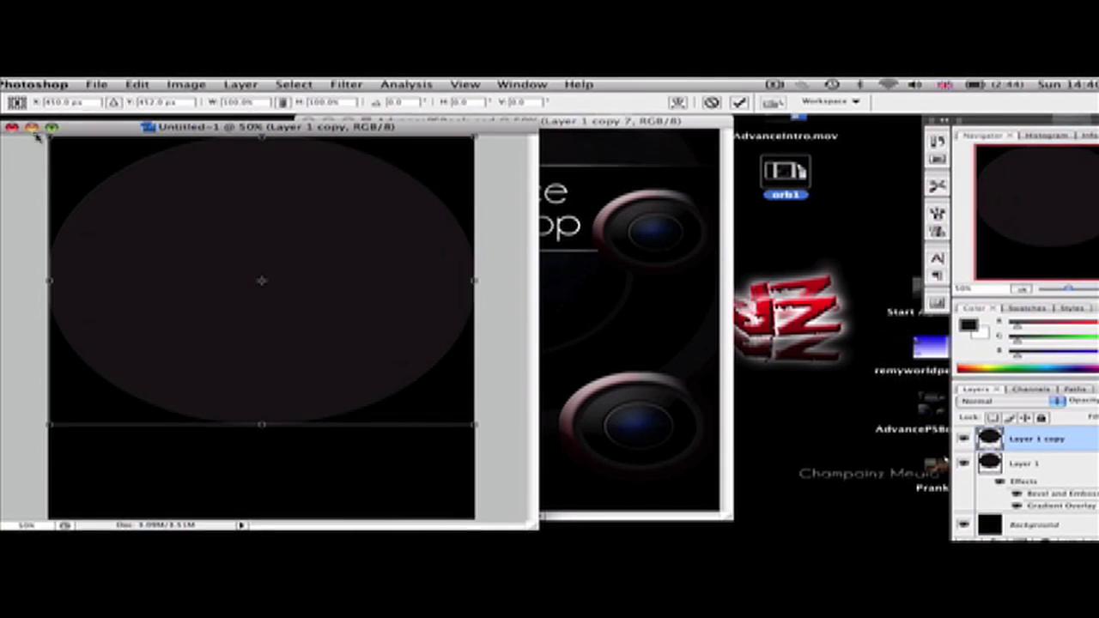
drag(53, 139, 108, 176)
key(v)
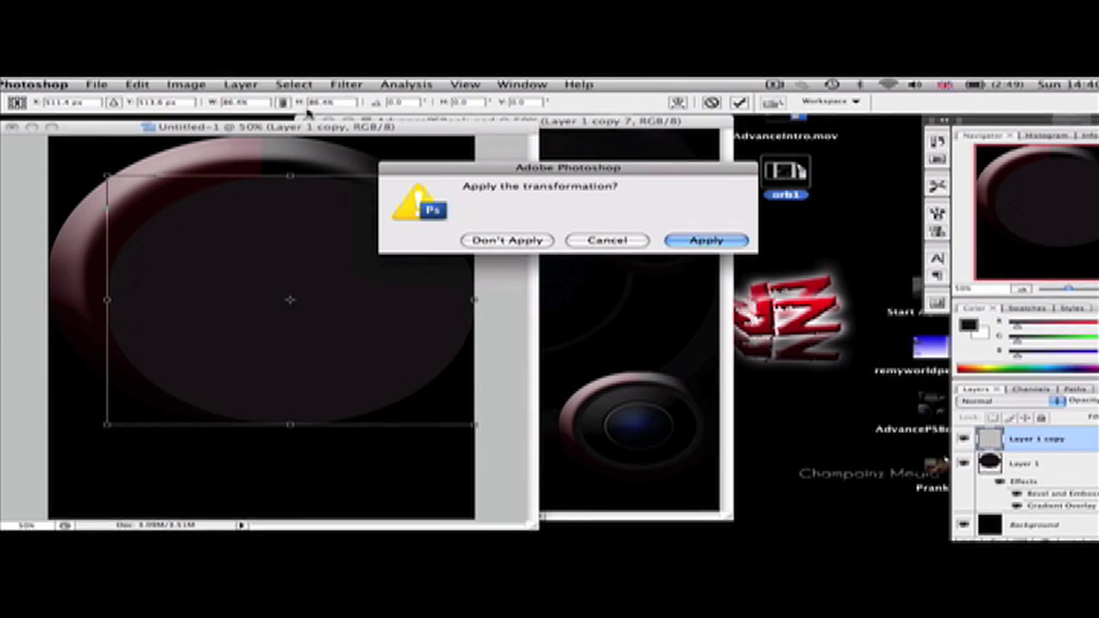
key(Return)
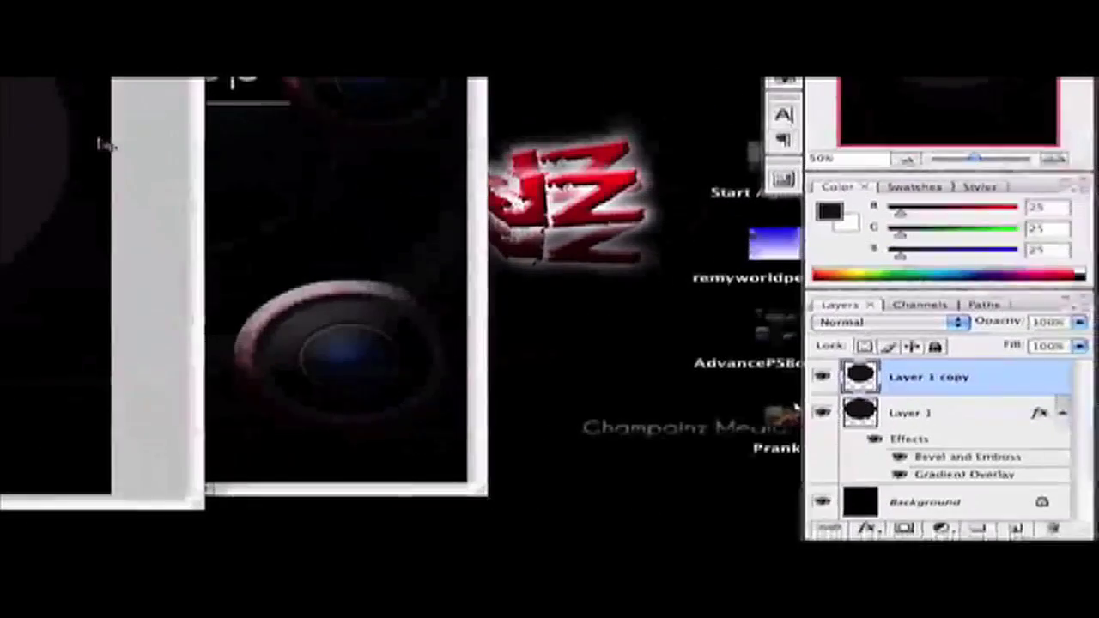
Step: Add an Inner Shadow to the Layer 1 copy with distance 0 px, choke 17% and size 40 px
double_click(1031, 385)
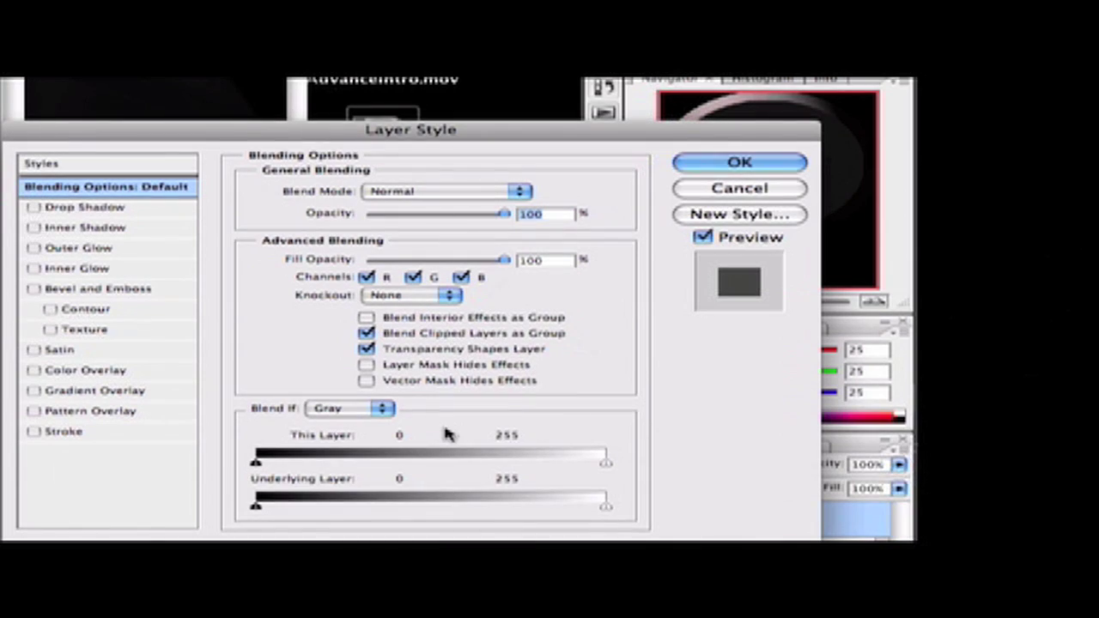
click(34, 228)
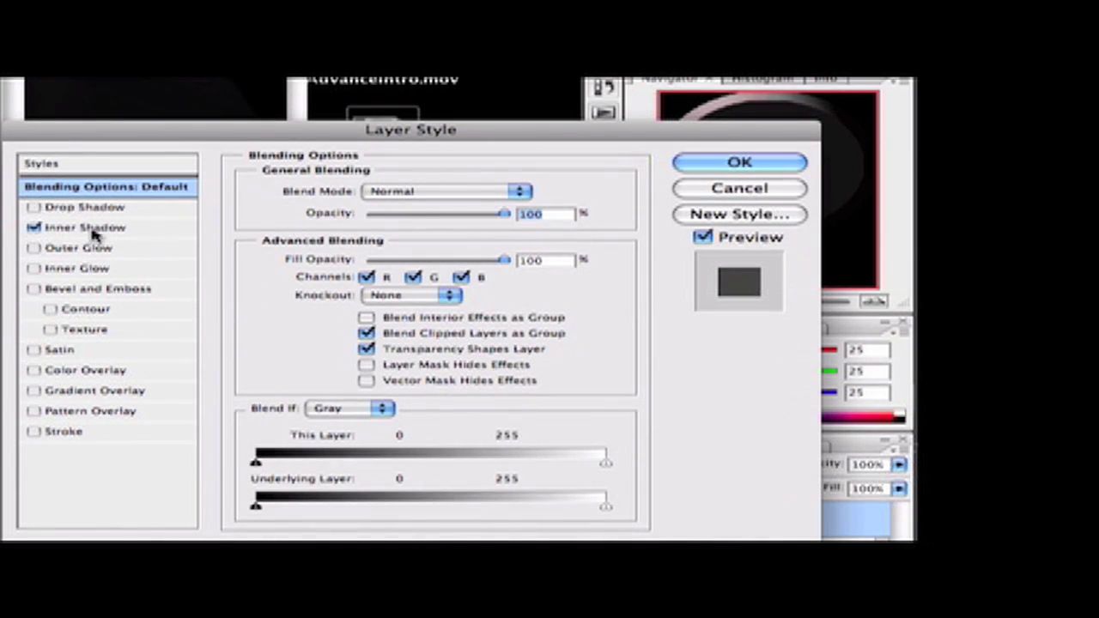
click(91, 228)
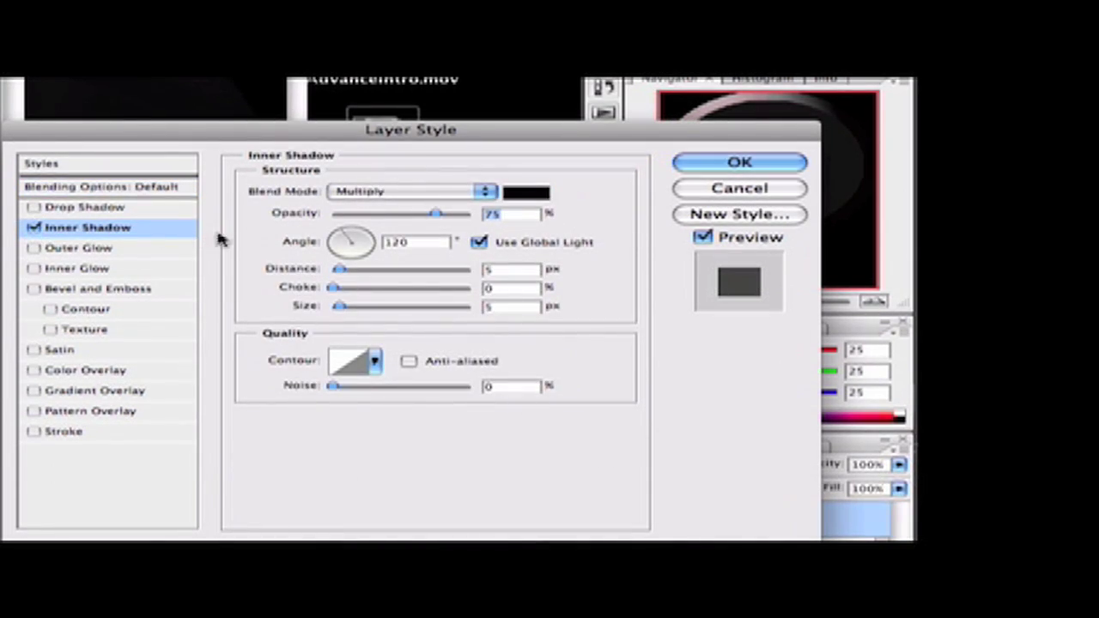
double_click(489, 289)
text(17)
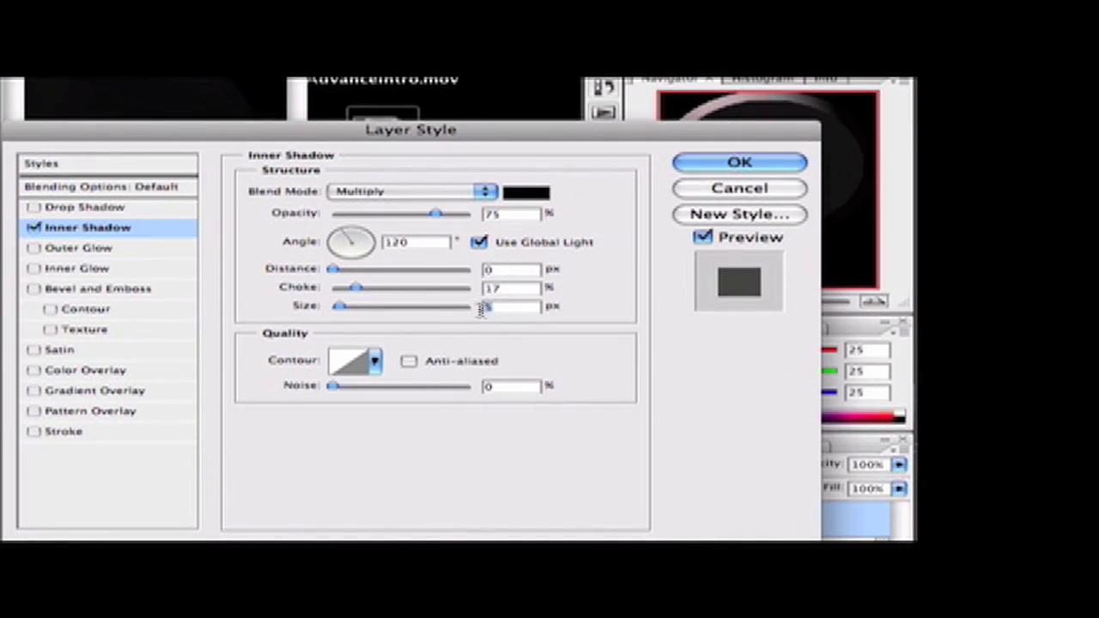
text(40)
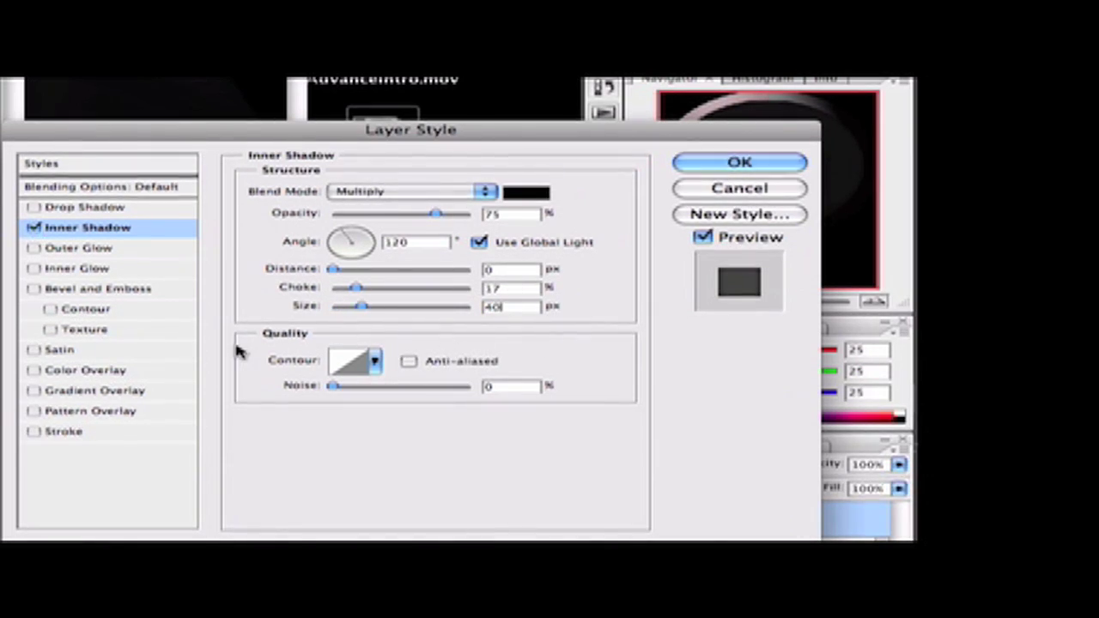
Step: Add a black Outer Glow to the Layer 1 copy with opacity 100%, spread 10% and size 20 px
click(35, 248)
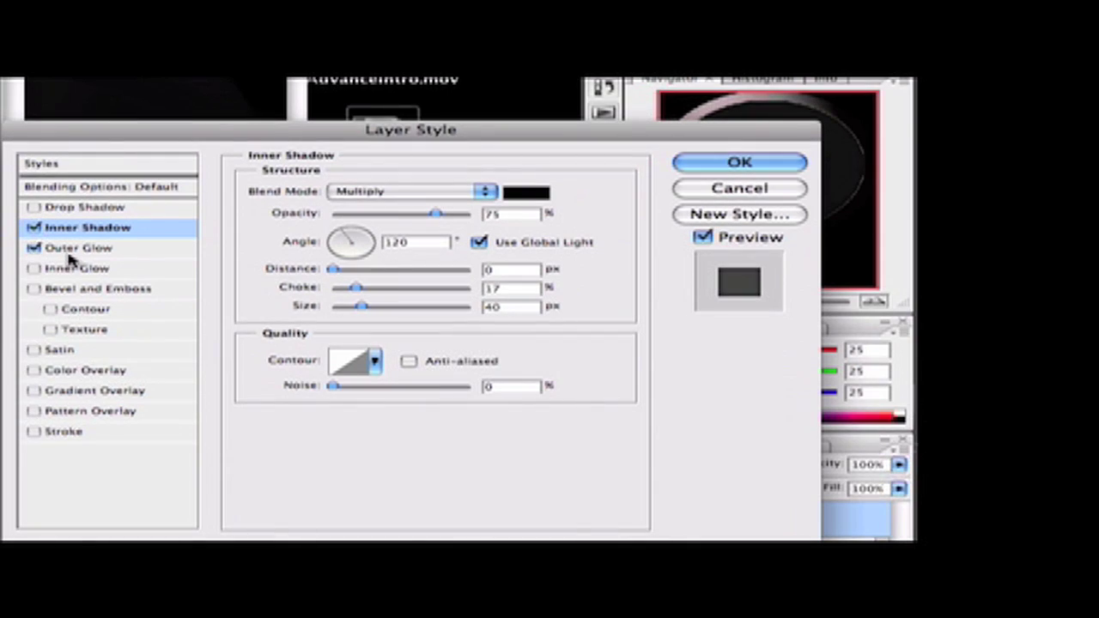
click(77, 249)
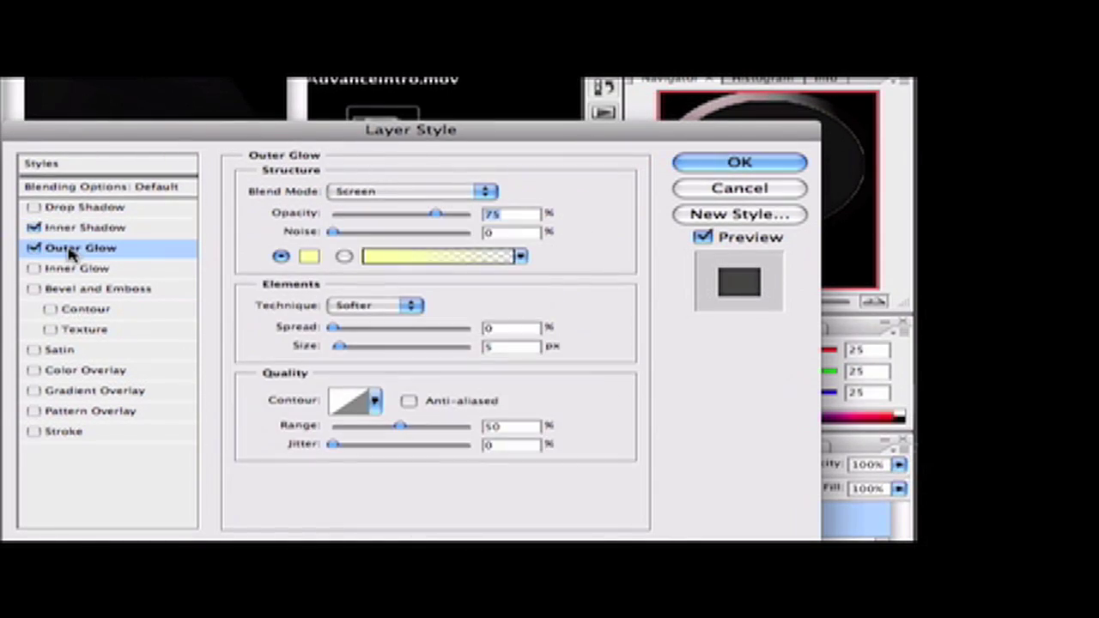
click(309, 256)
click(209, 330)
drag(210, 330, 149, 480)
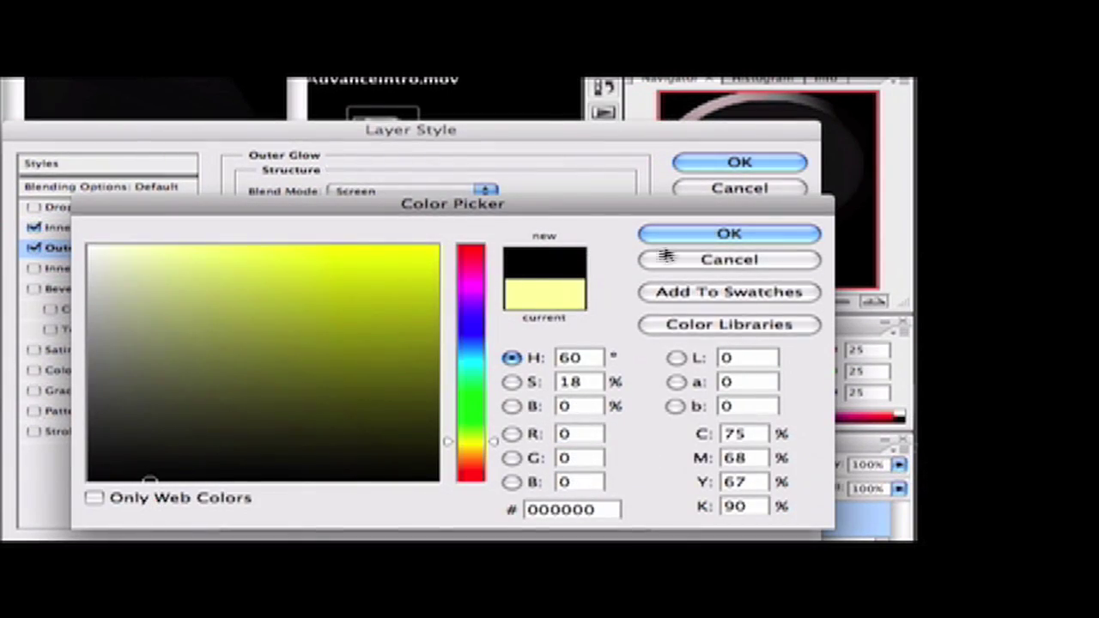
click(694, 237)
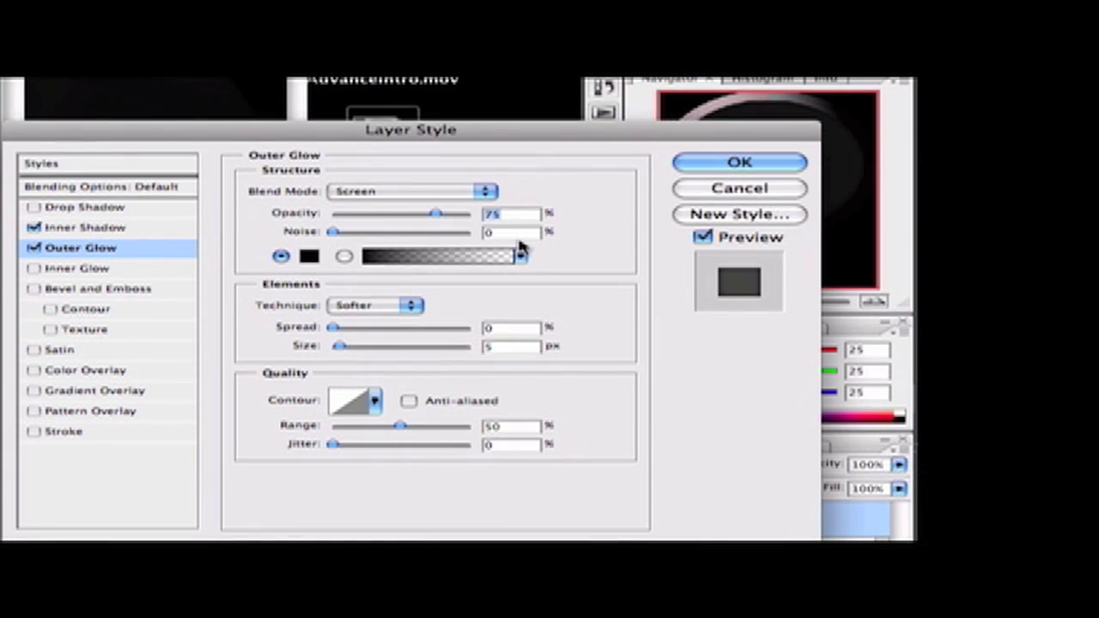
text(100)
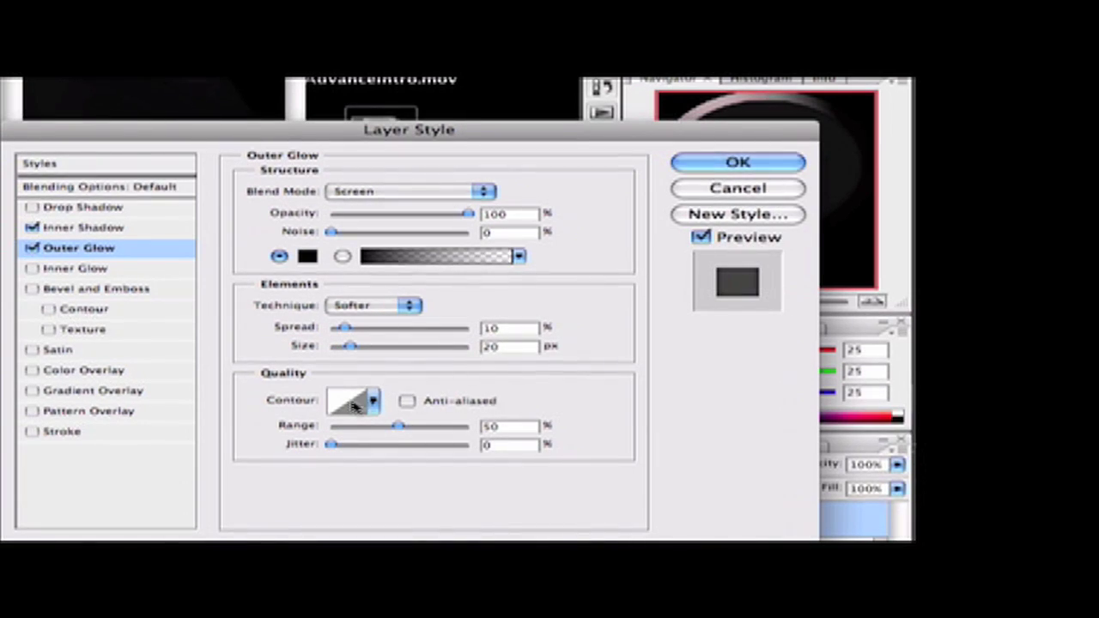
Step: Give the outer glow the anti-aliased Ring contour and apply the layer style
click(373, 401)
click(265, 473)
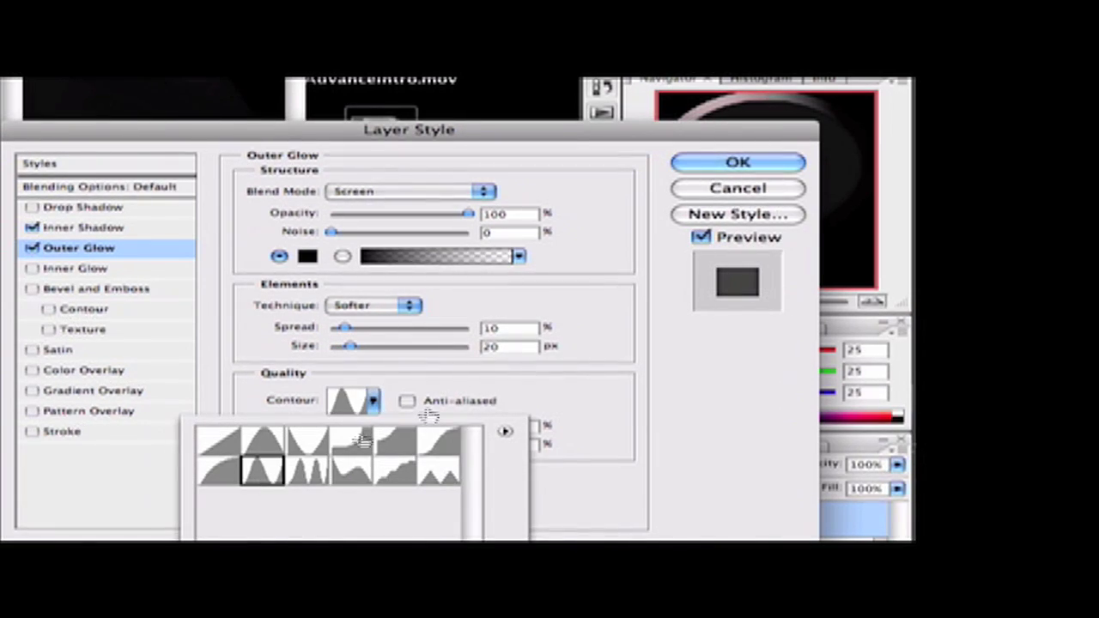
click(407, 401)
click(721, 170)
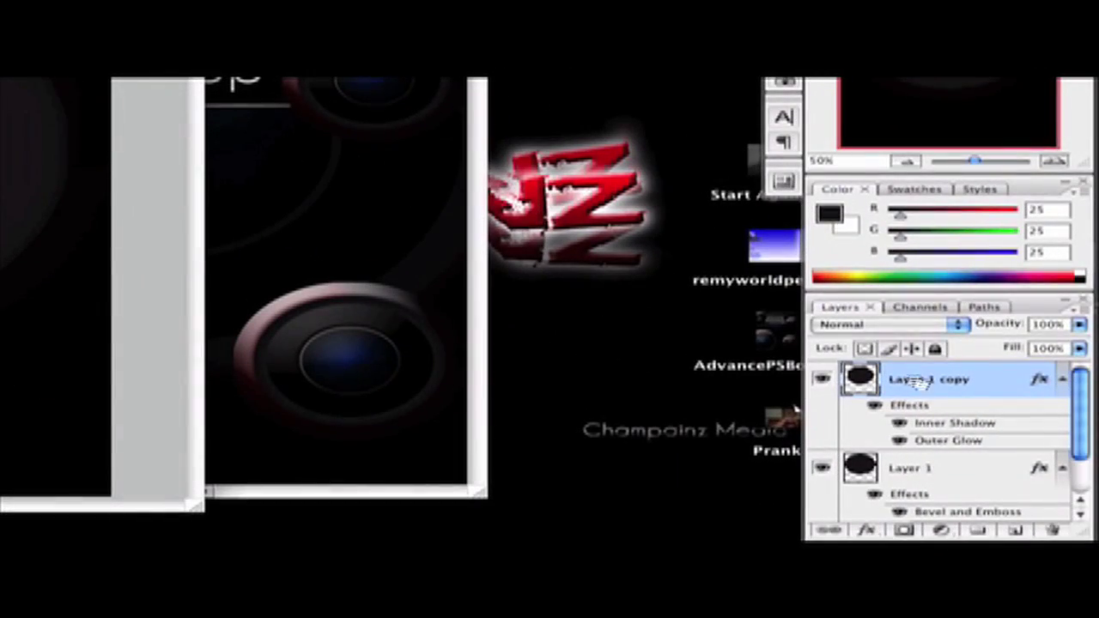
Step: Duplicate Layer 1 copy, remove the duplicate's layer effects and scale it down slightly about its center
drag(988, 499, 1017, 529)
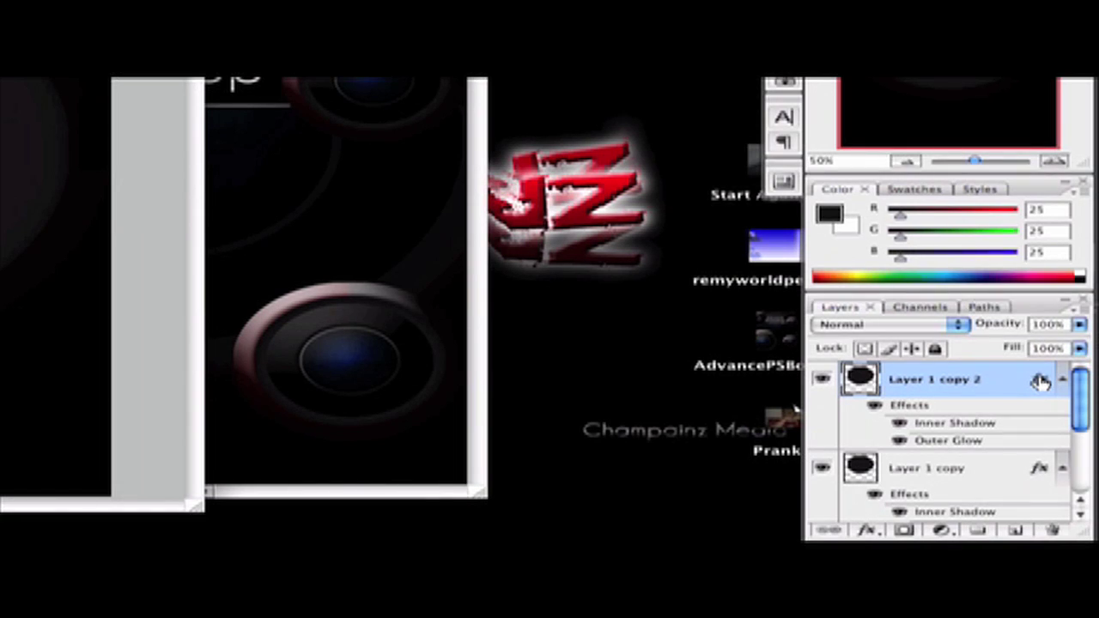
drag(1047, 443, 1052, 529)
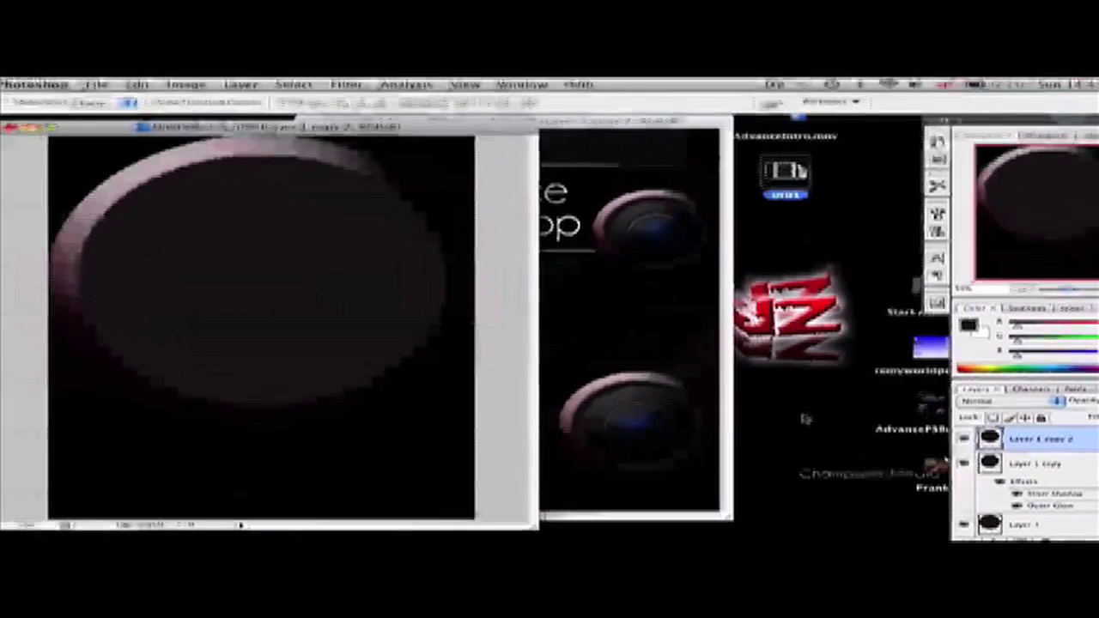
key(super+t)
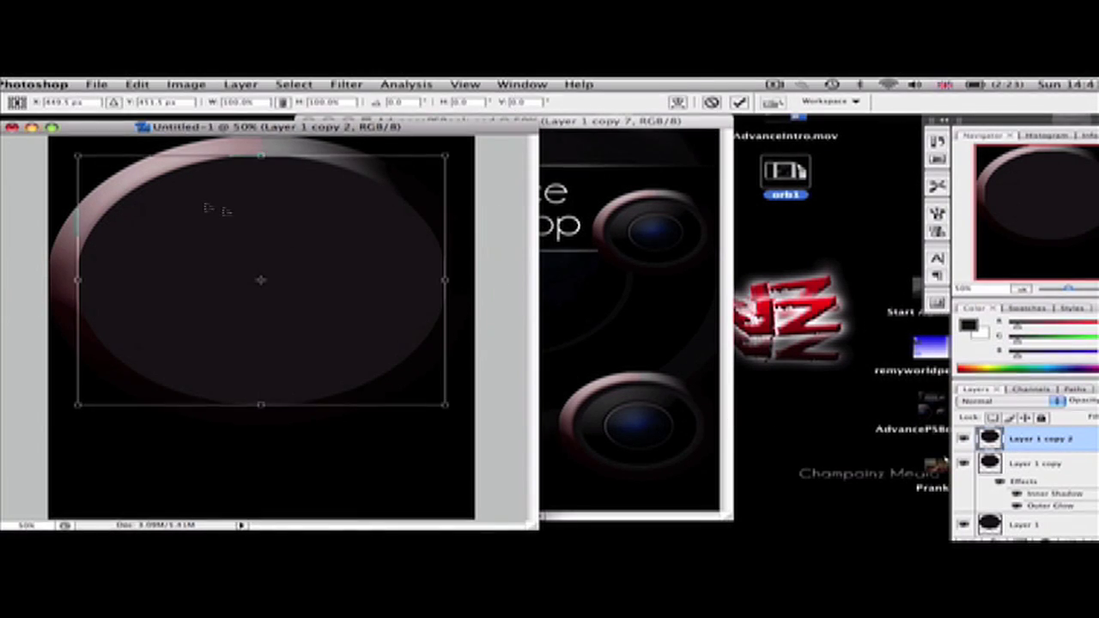
drag(78, 156, 103, 174)
key(v)
key(Return)
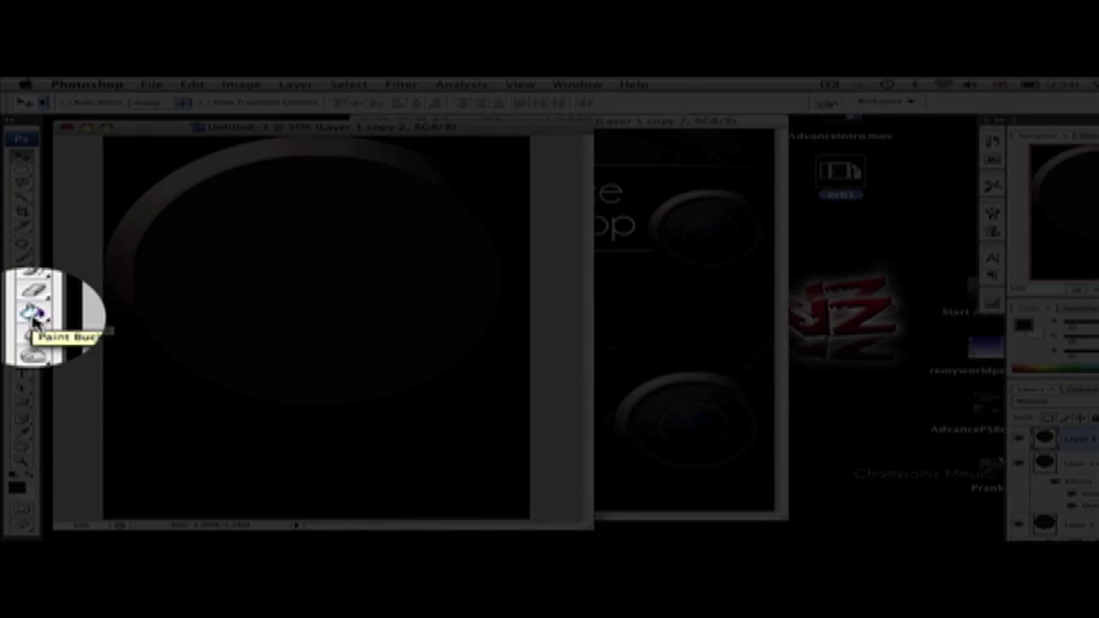
Step: Set the foreground color to black and fill the circle on Layer 1 copy 2 with the Paint Bucket
click(15, 487)
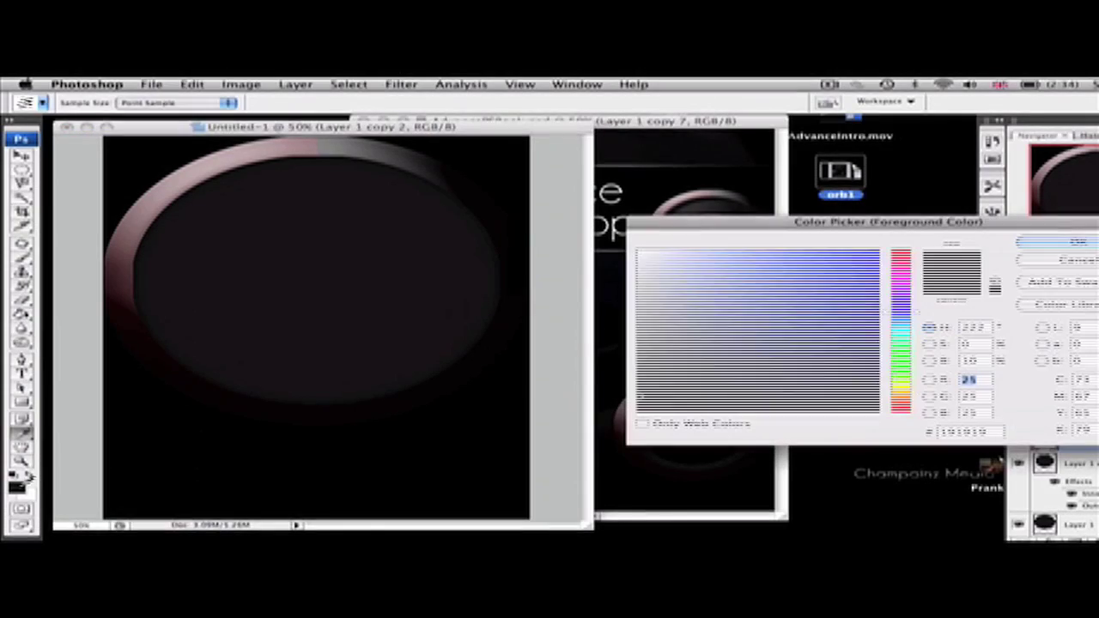
click(637, 412)
key(Return)
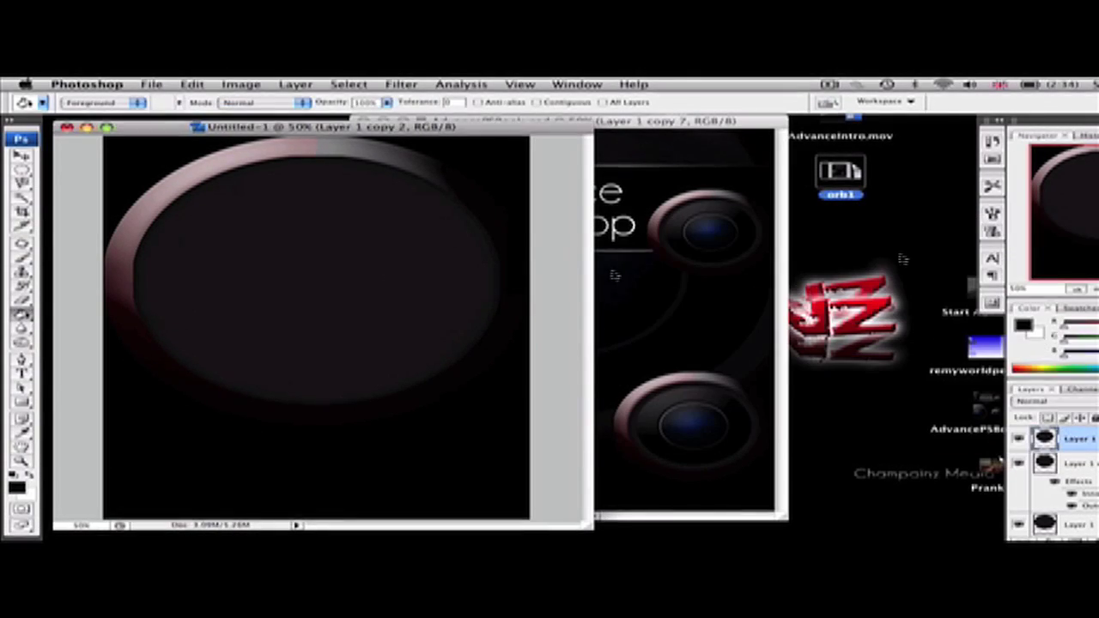
click(305, 272)
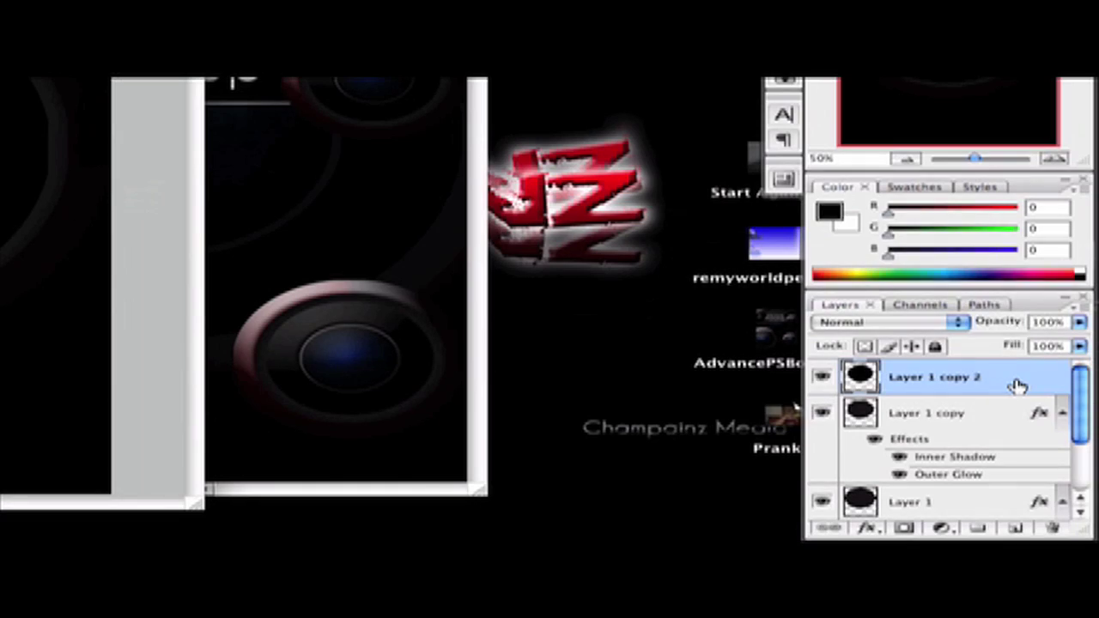
Step: Add an Inner Shadow and a black Outer Glow to Layer 1 copy 2, with glow opacity 100%, spread 40%, size 10 px and range 55%
double_click(1017, 386)
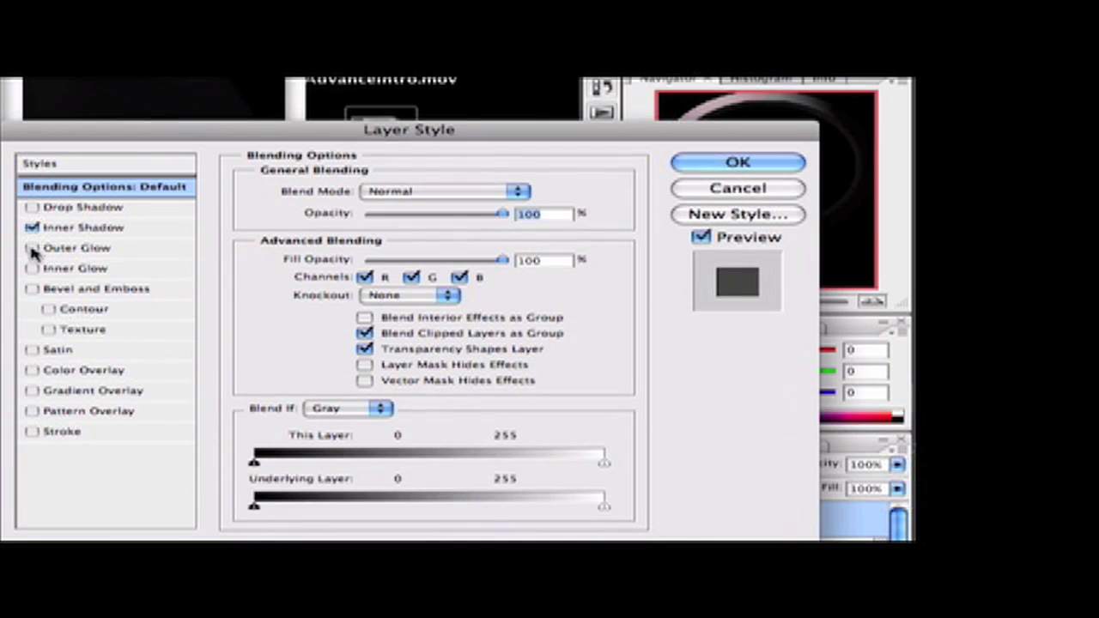
click(32, 249)
click(75, 249)
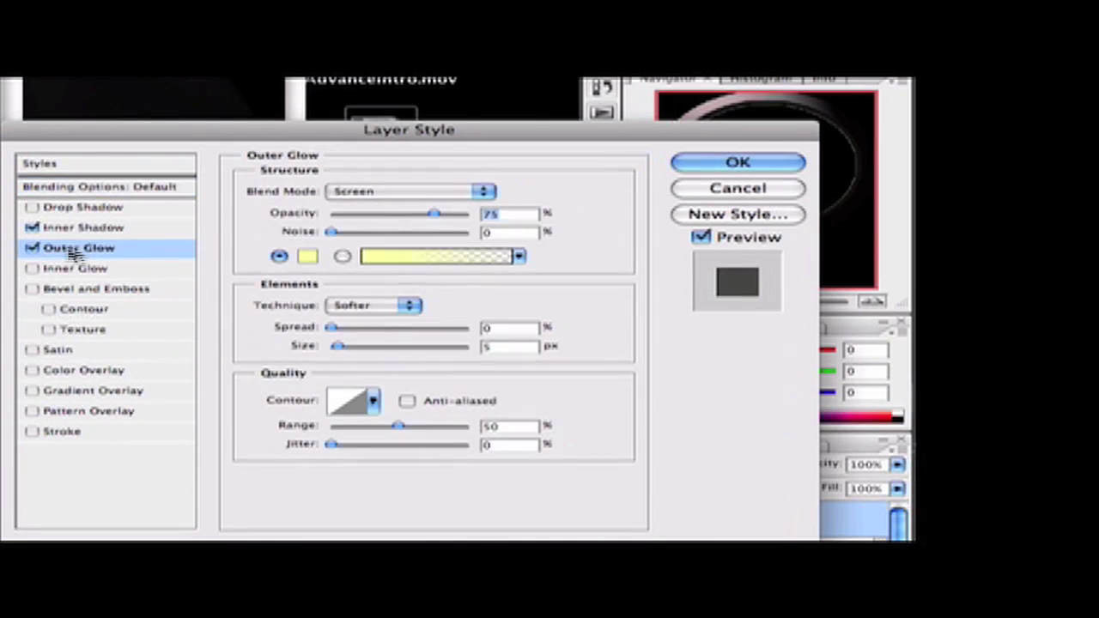
click(308, 256)
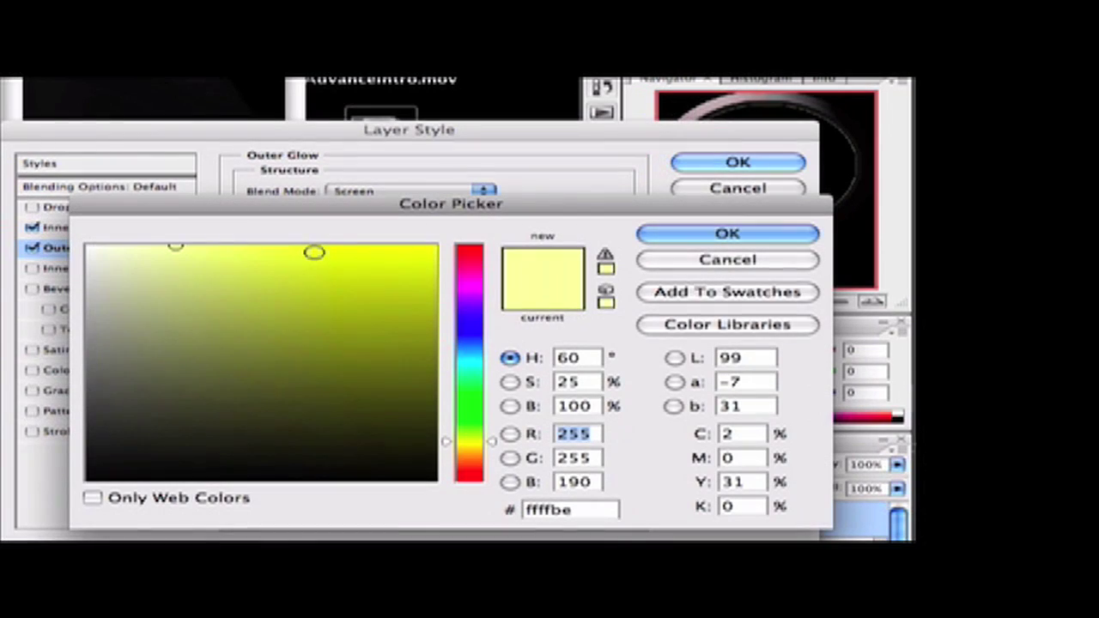
drag(289, 300, 351, 481)
key(Return)
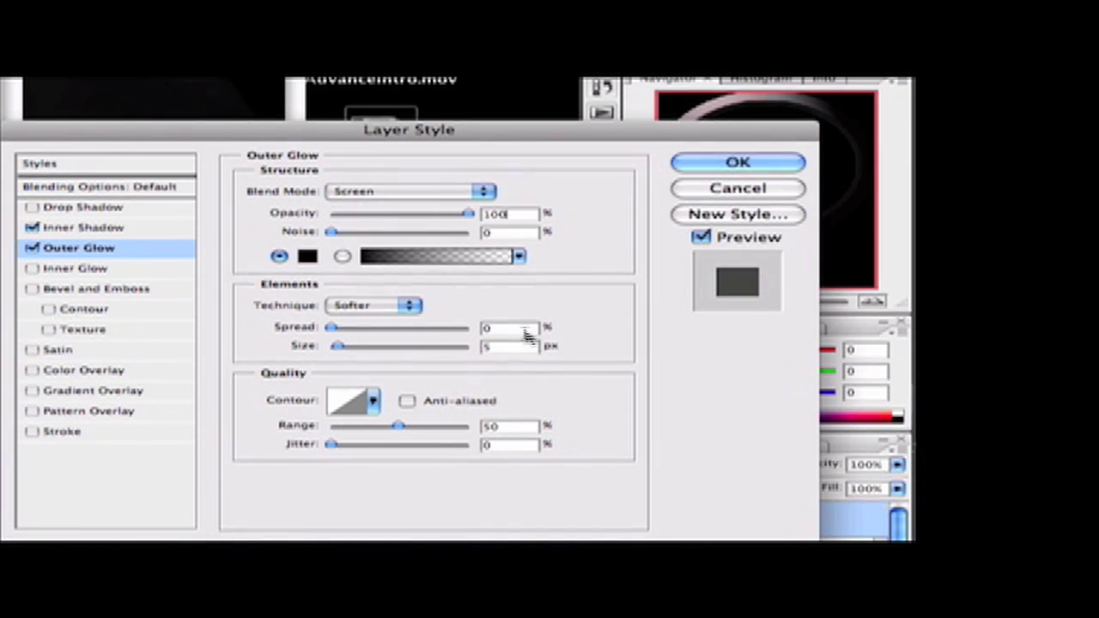
click(491, 328)
text(40)
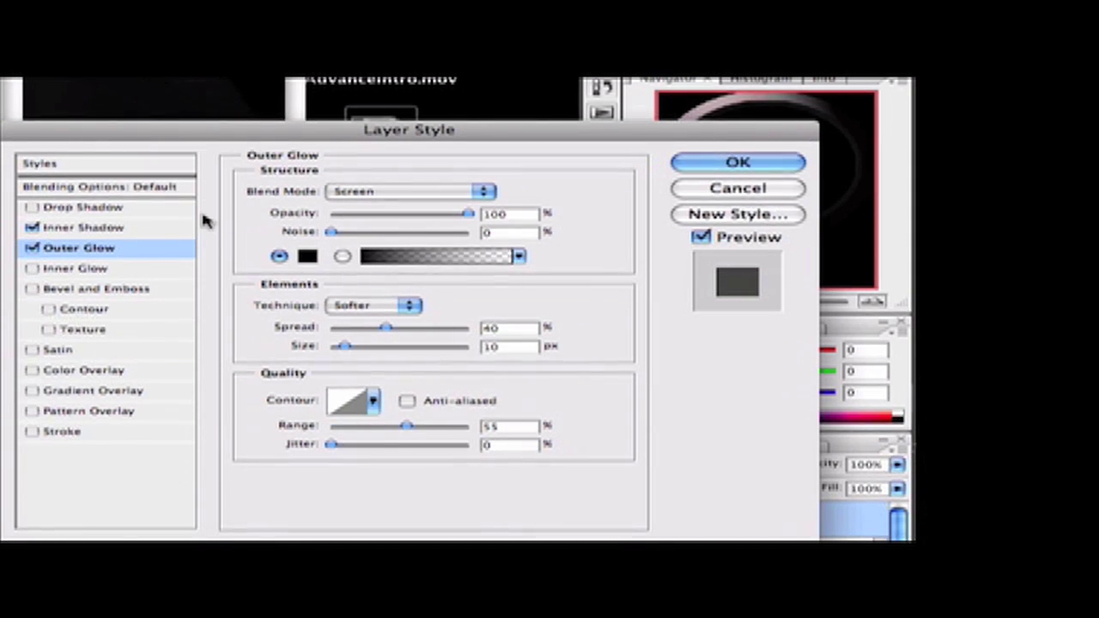
Step: Add an Inner Bevel to Layer 1 copy 2 with depth 130% and size 200 px
click(33, 289)
click(71, 292)
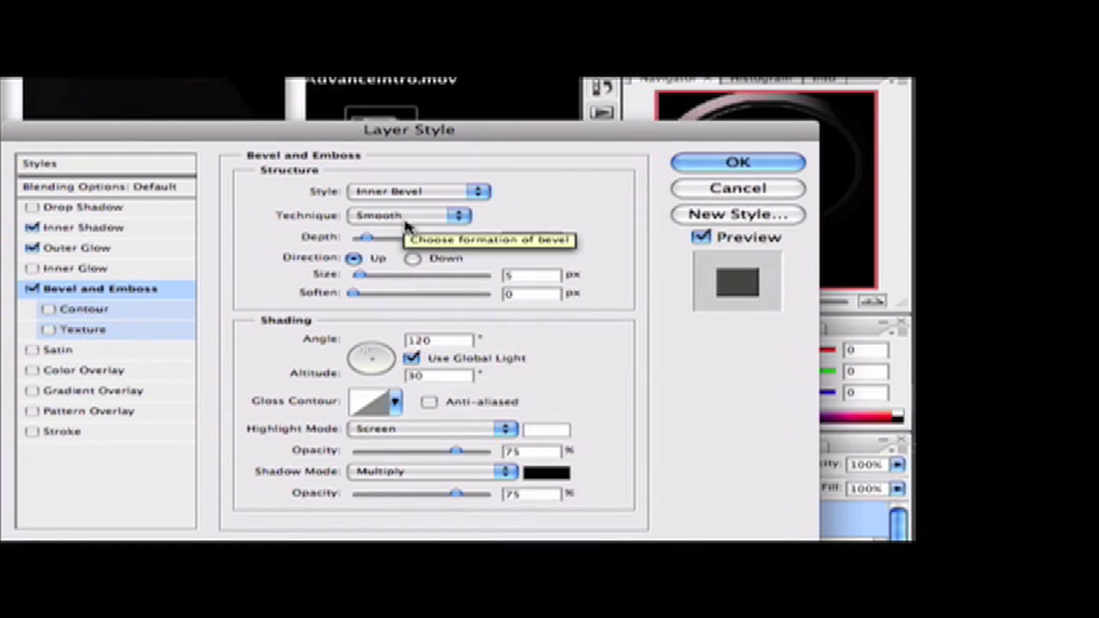
drag(367, 238, 355, 238)
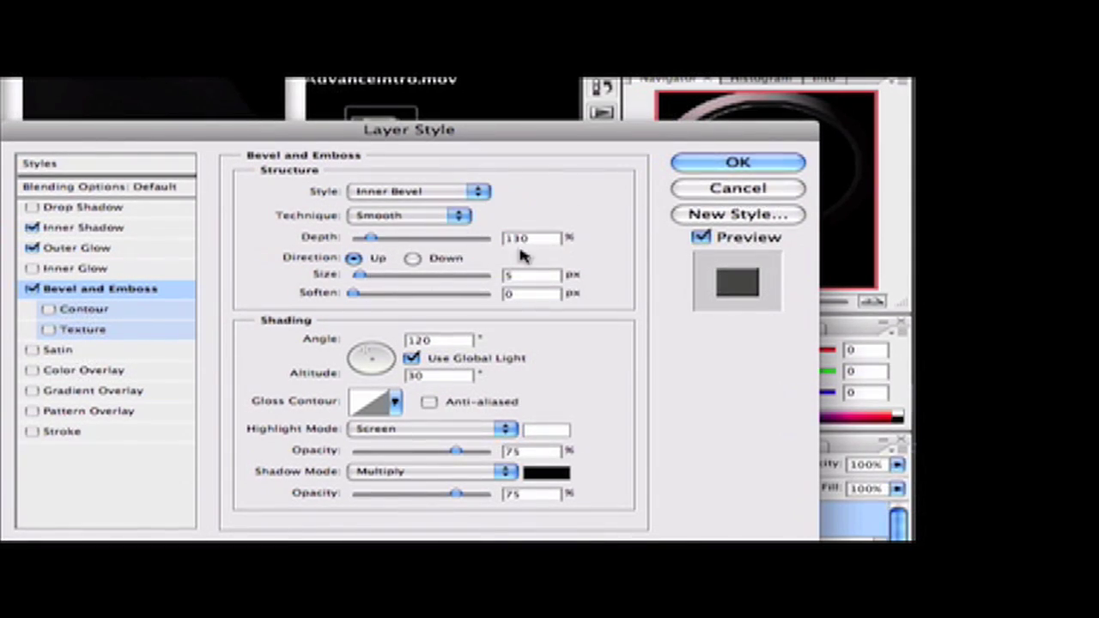
text(200)
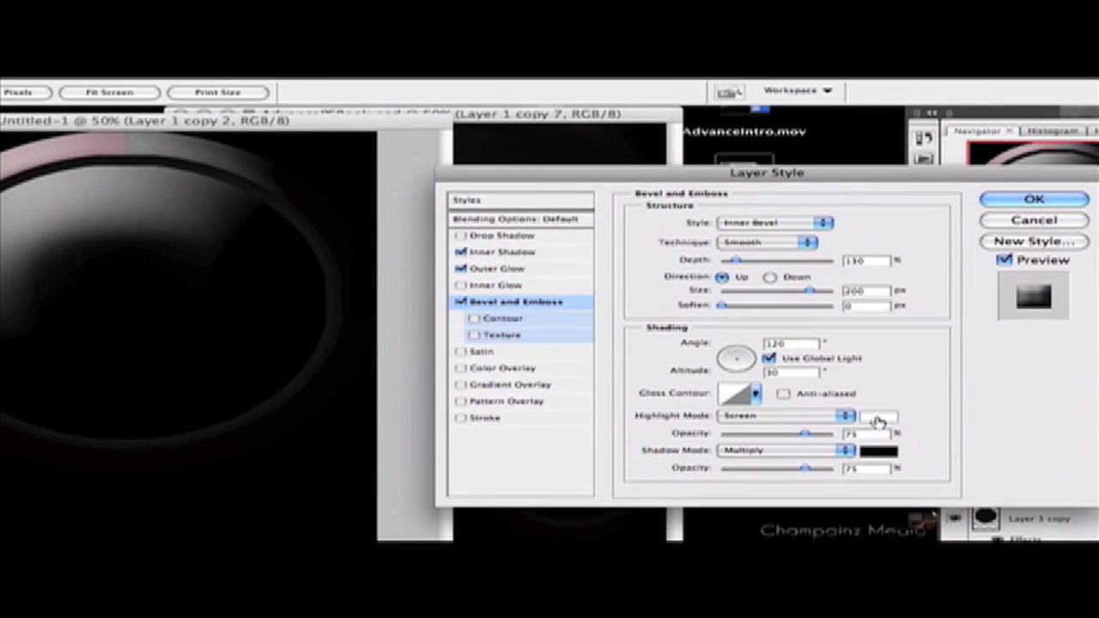
Step: Set the bevel's highlight color to gray 666666 and apply the layer style
click(546, 430)
mouse_move(582, 312)
mouse_down()
mouse_move(480, 394)
mouse_move(492, 384)
mouse_up()
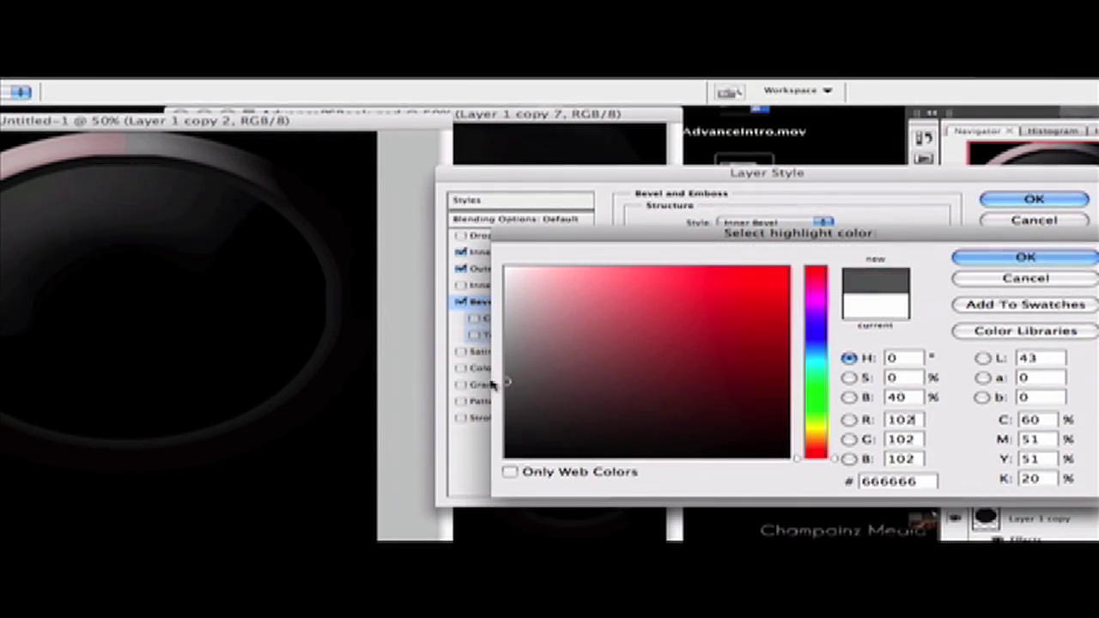
click(1026, 257)
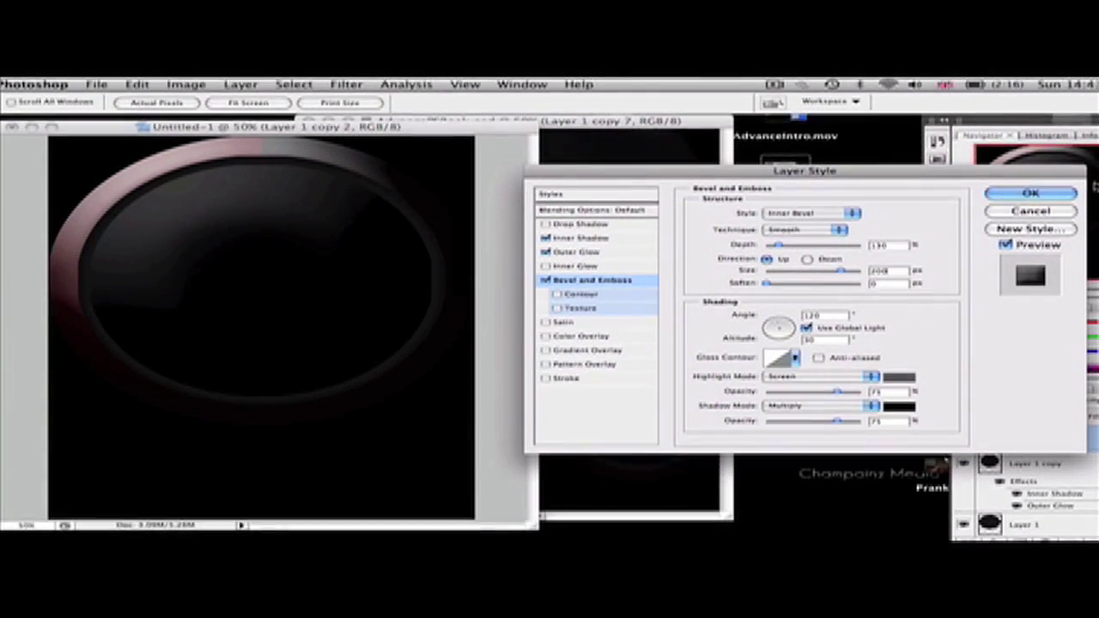
click(1034, 199)
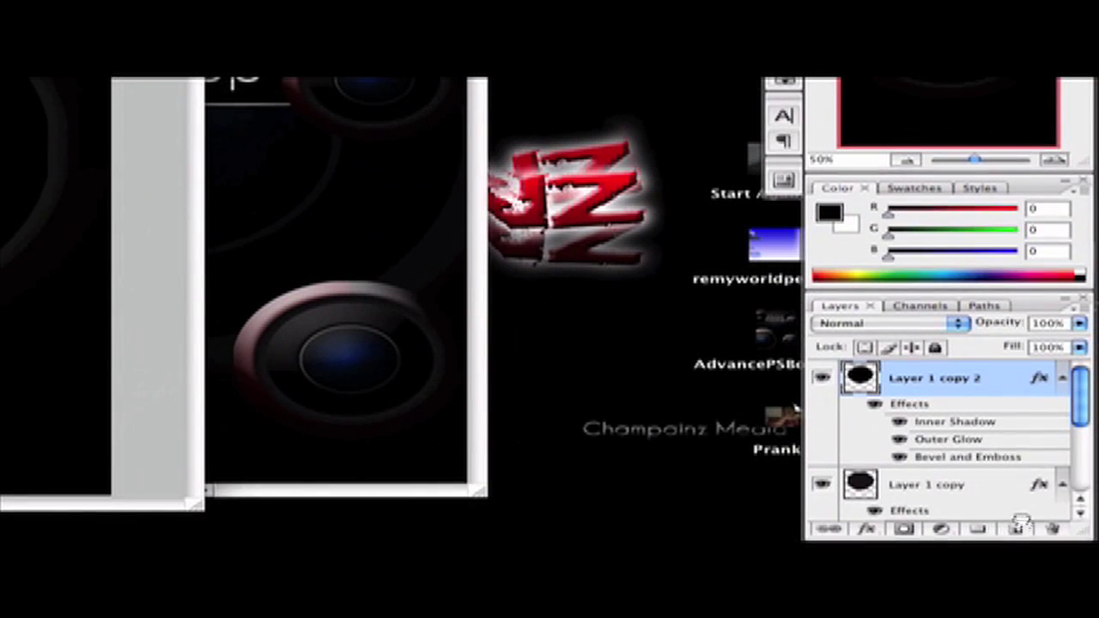
Step: Duplicate Layer 1 copy 2, remove the duplicate's layer effects and scale it to 60% in width and height
drag(1022, 530, 1021, 532)
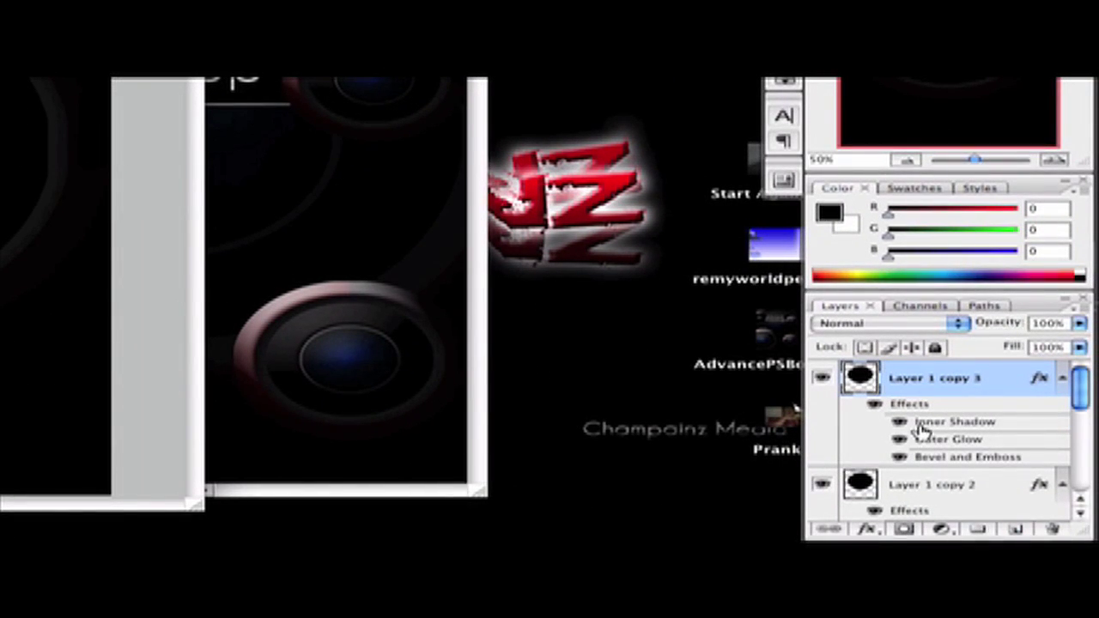
drag(1041, 487, 1053, 529)
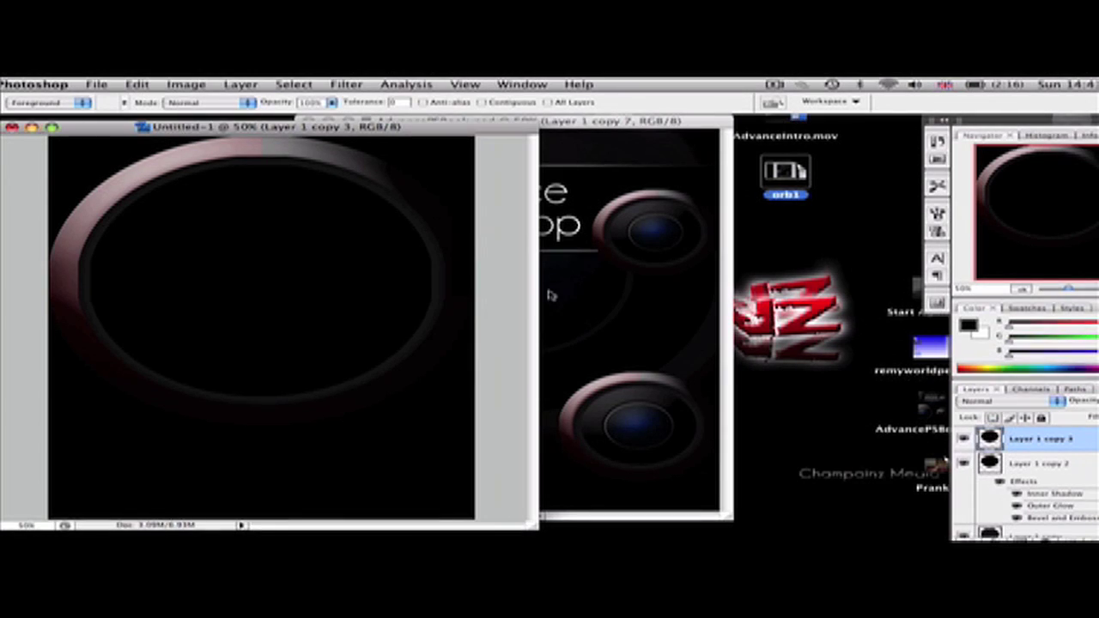
key(ctrl+t)
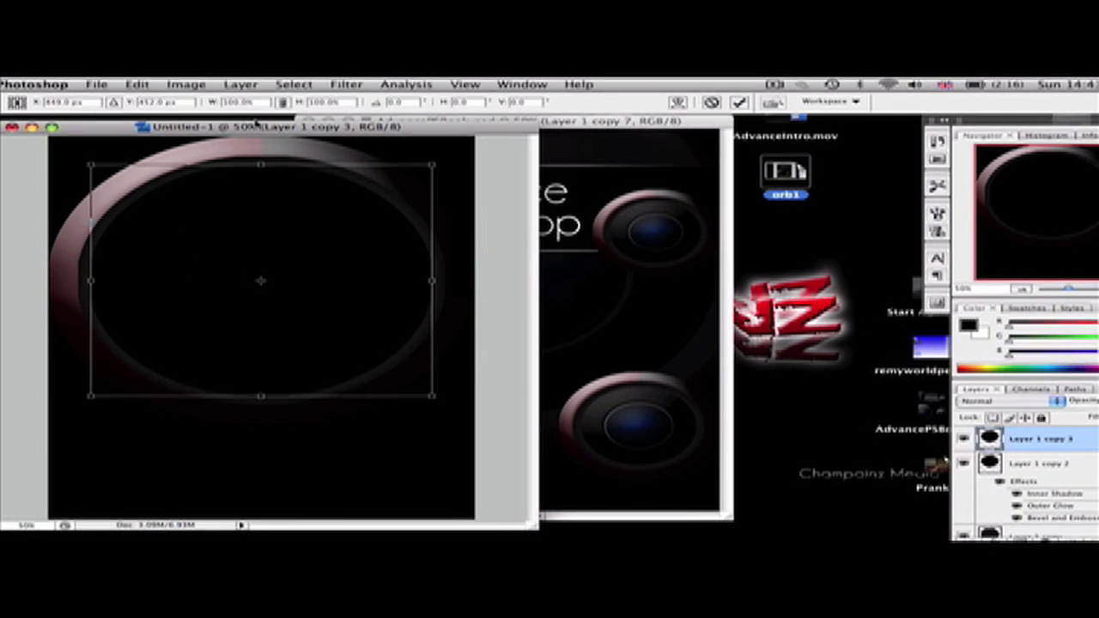
double_click(234, 102)
text(0)
key(Return)
text(60)
key(Return)
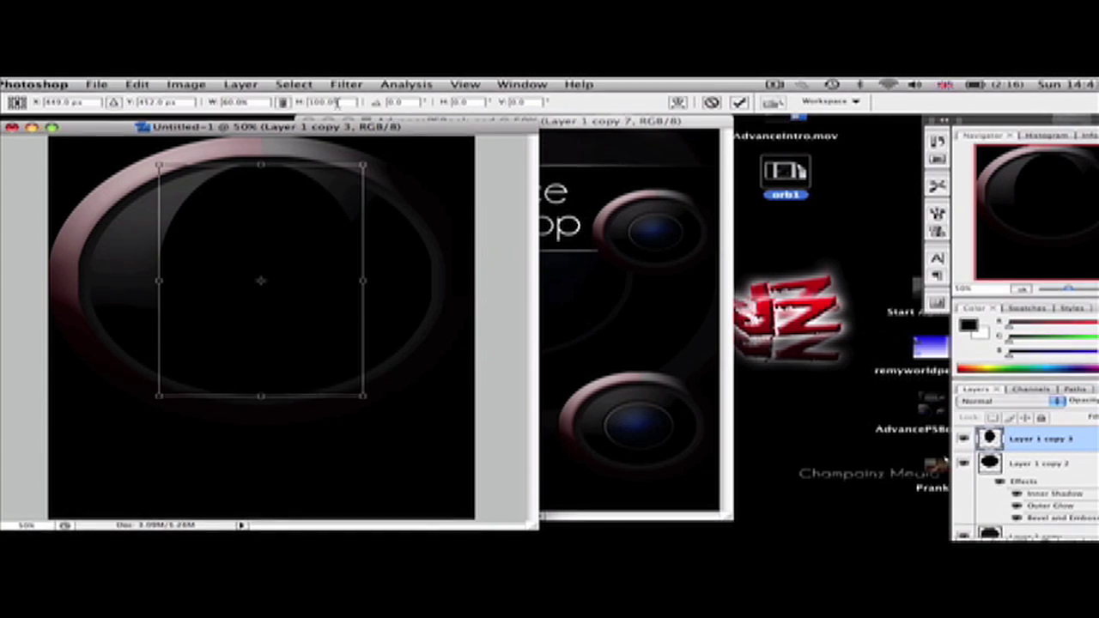
key(Tab)
text(0)
key(Return)
text(60)
key(Return)
key(Return)
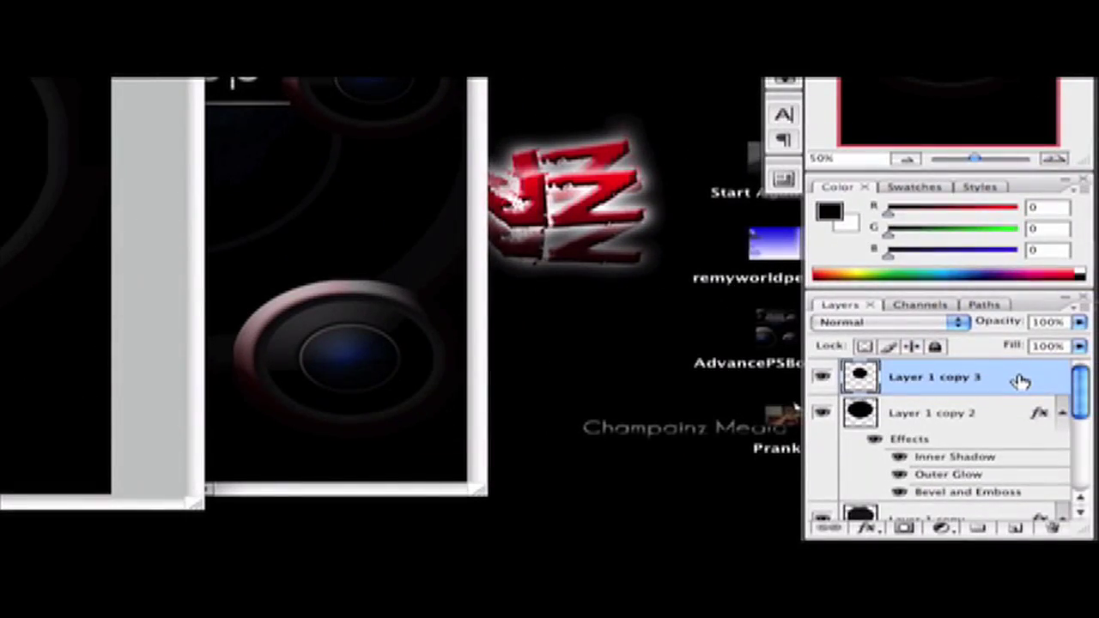
Step: Add a Drop Shadow to Layer 1 copy 3 with opacity 100%, distance 0 px, spread 45%, size 20 px and the Cove - Shallow contour
double_click(1021, 381)
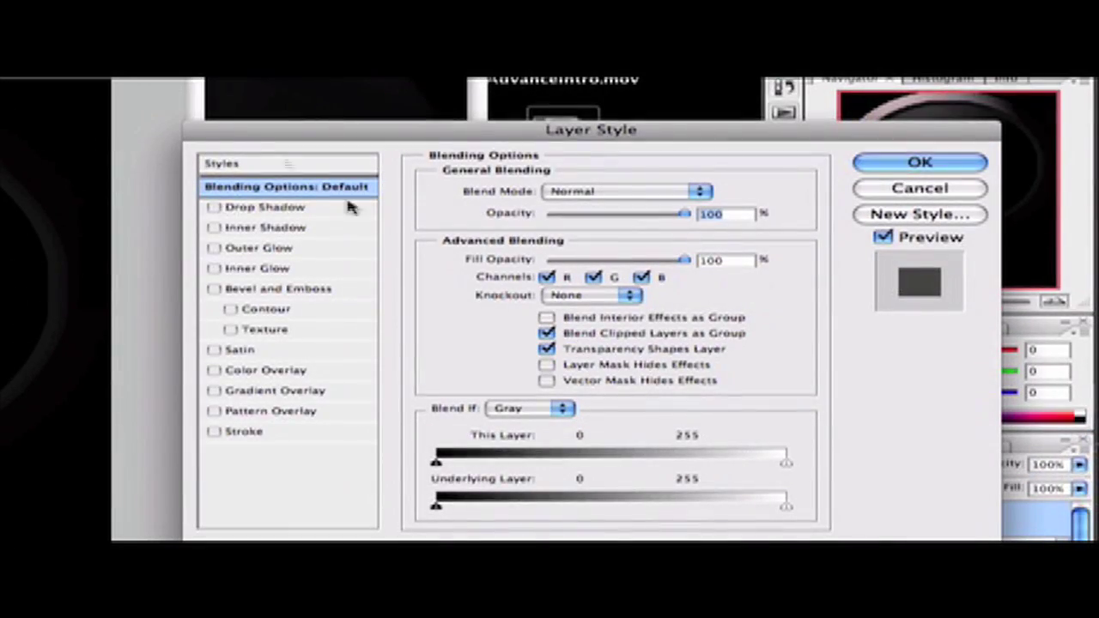
click(214, 208)
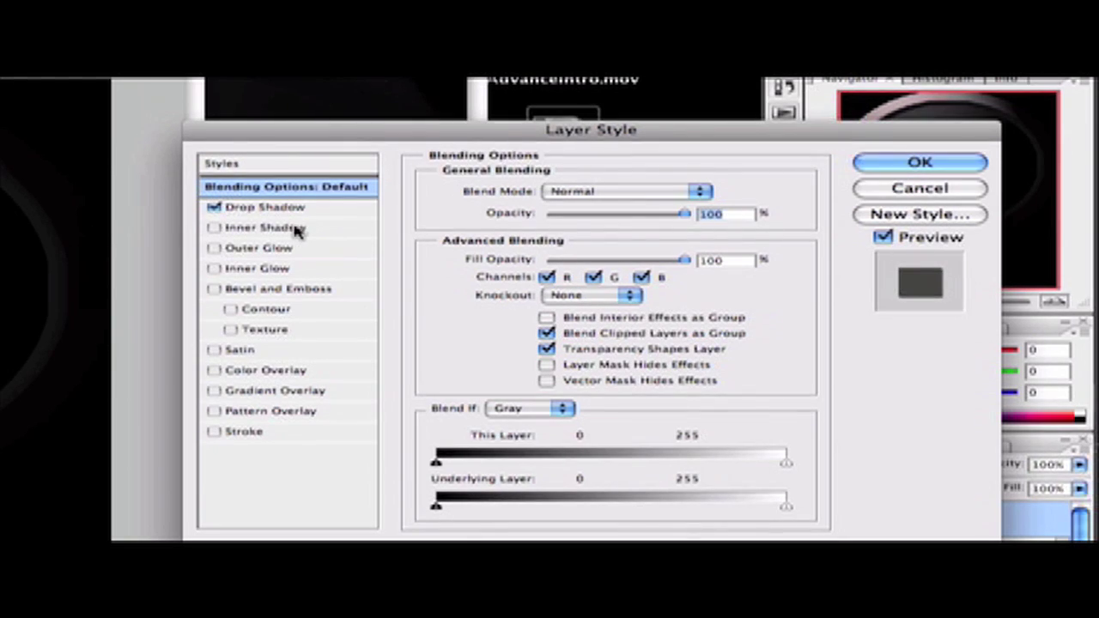
click(273, 208)
text(100)
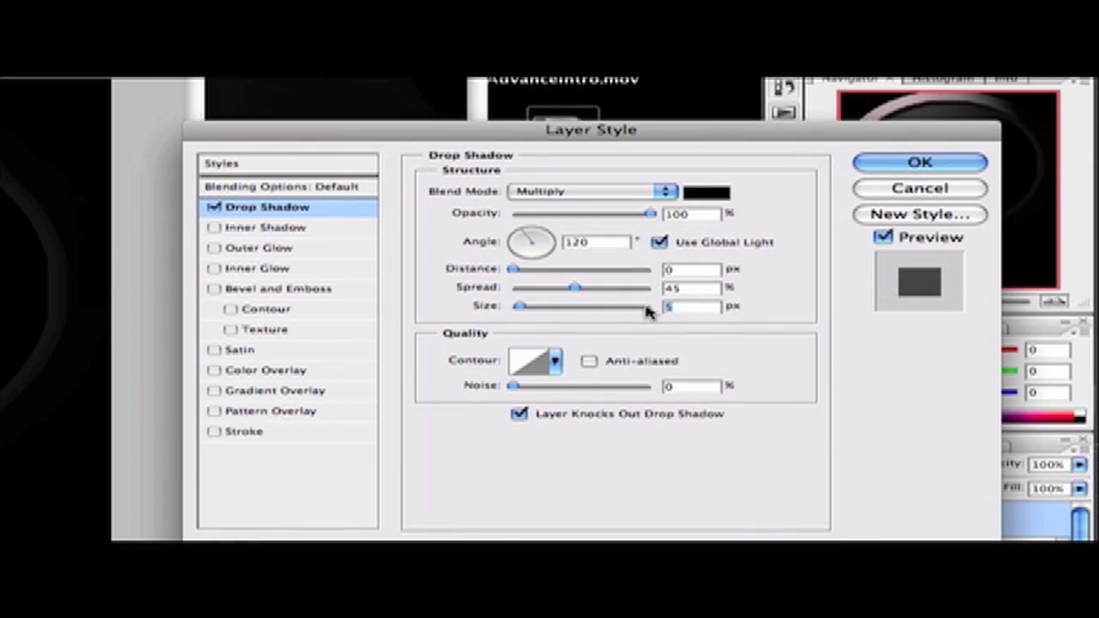
text(20)
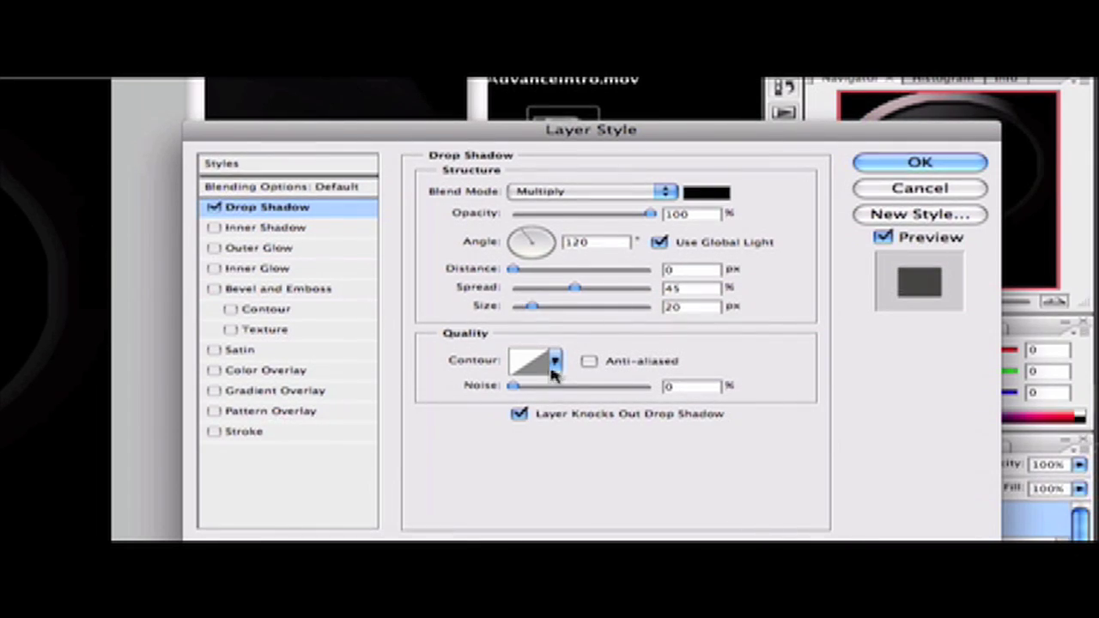
click(556, 364)
click(577, 412)
key(Return)
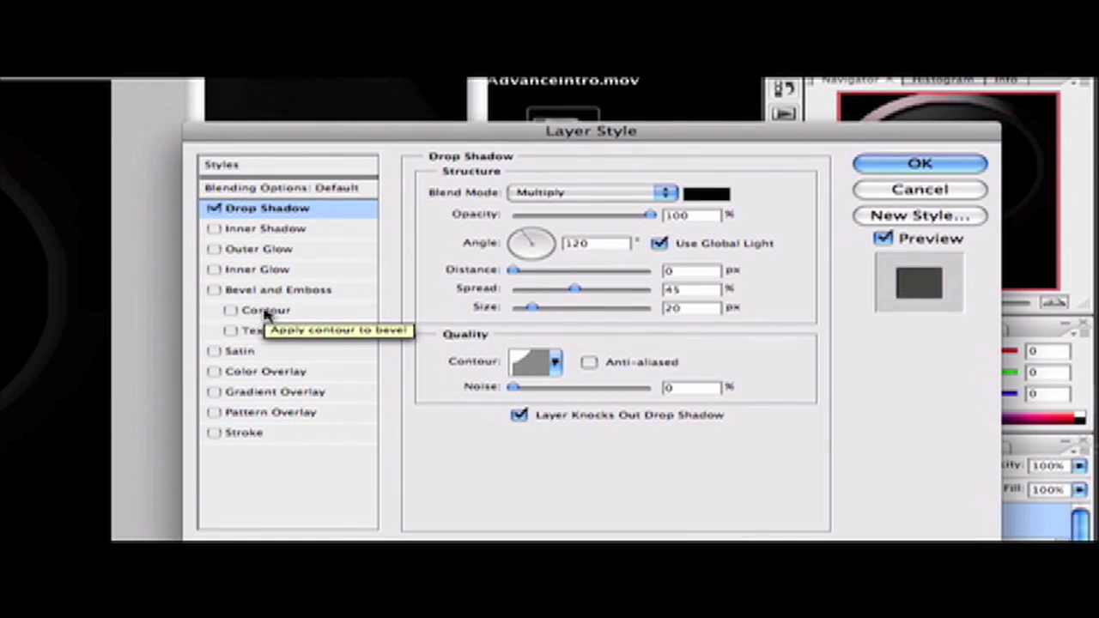
Step: Add a black Outer Glow to Layer 1 copy 3 with opacity 100%, spread 40%, size 10 px and range 55%
click(374, 247)
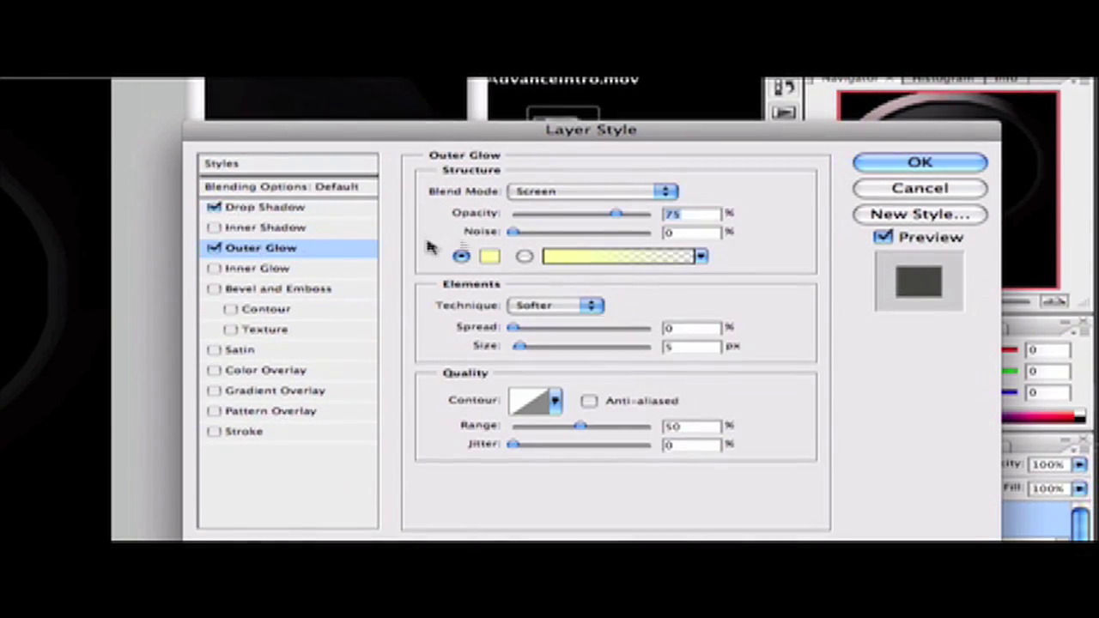
click(489, 260)
drag(375, 331, 197, 525)
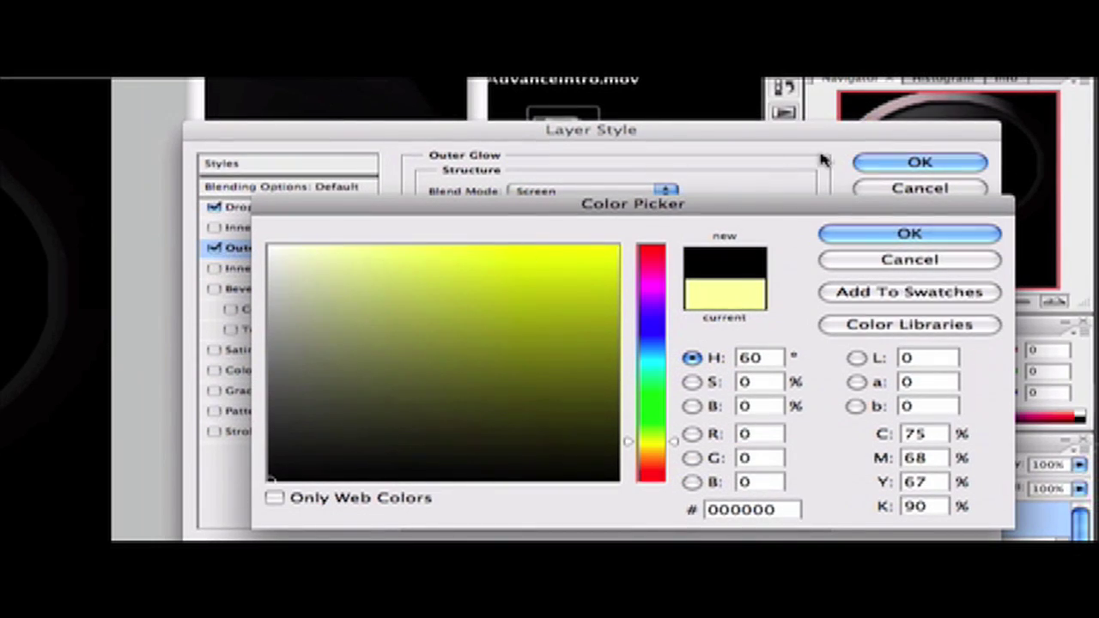
click(834, 235)
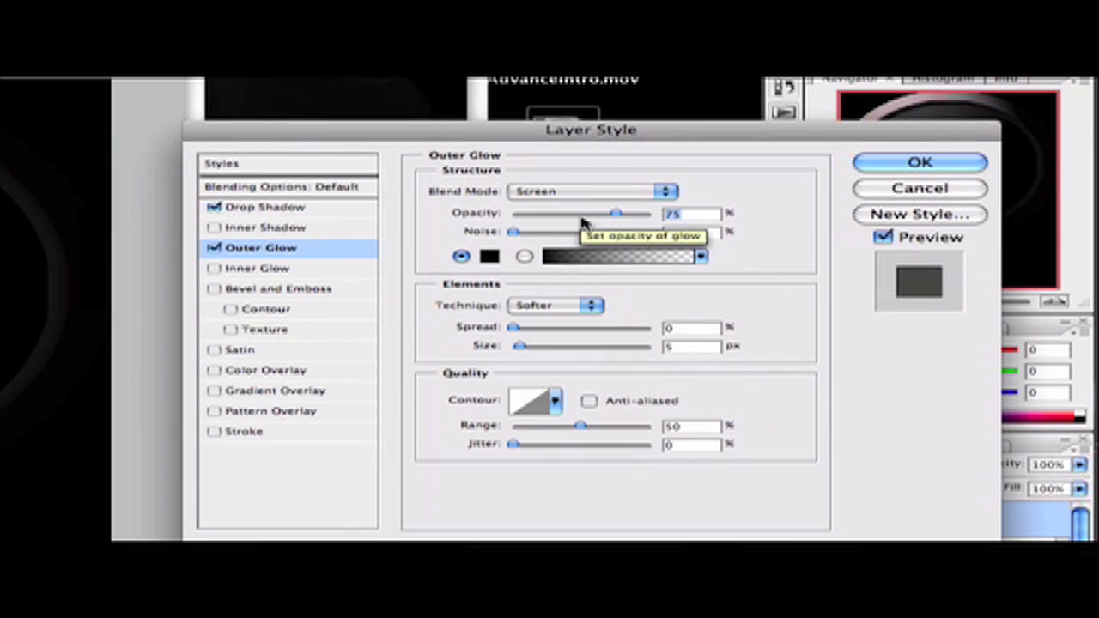
drag(616, 214, 651, 214)
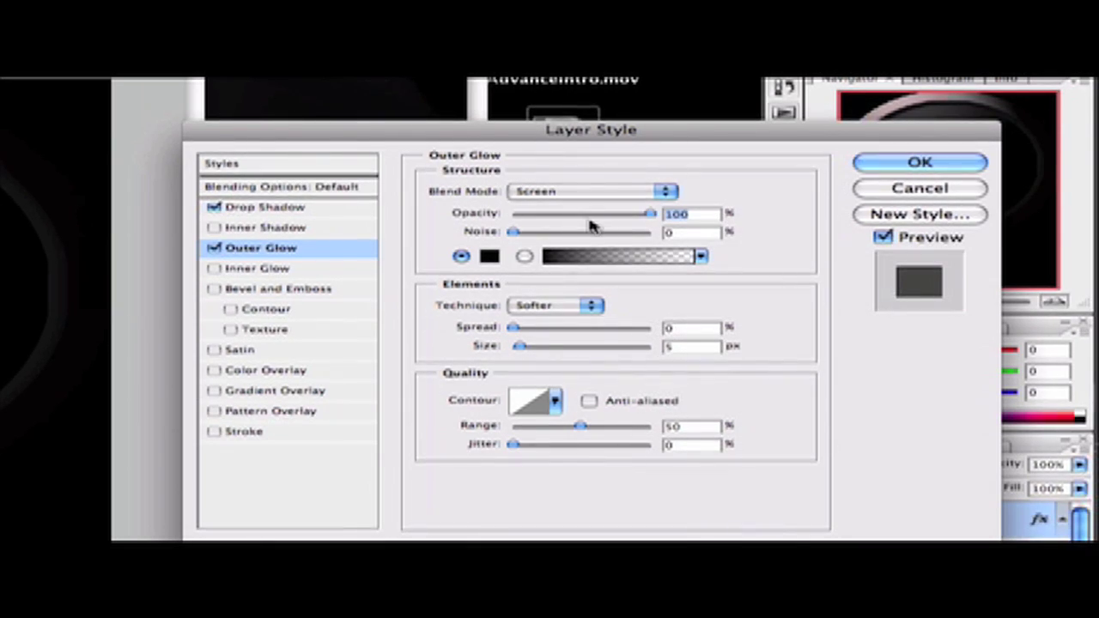
double_click(684, 329)
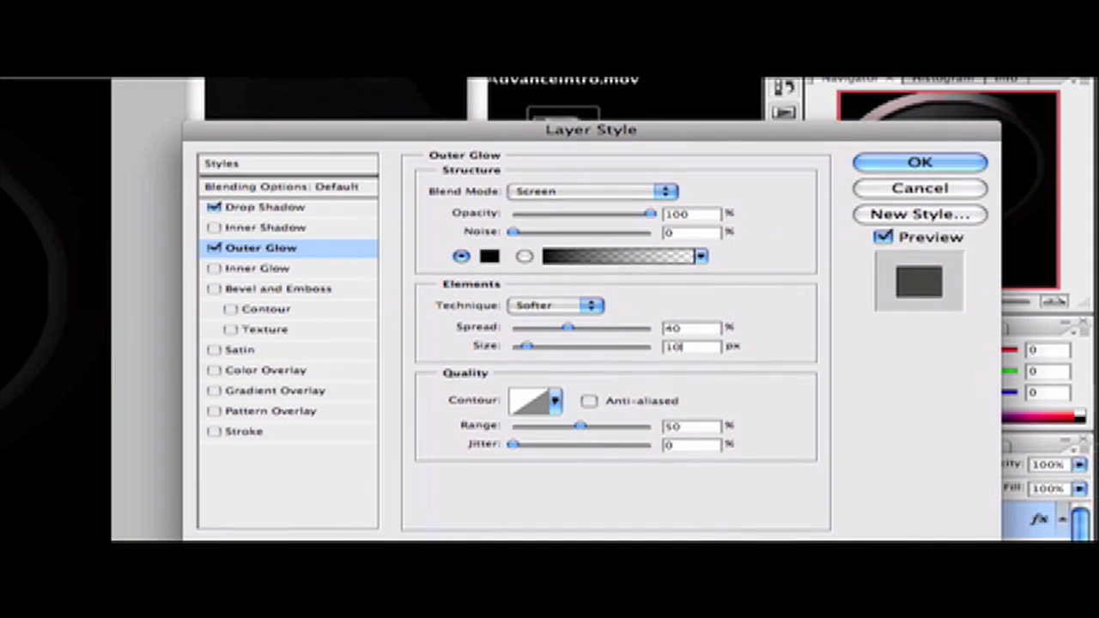
double_click(693, 428)
text(55)
Step: Add an Inner Bevel to Layer 1 copy 3 with depth 130%, size 200 px and highlight color gray 4f4f4f
click(214, 289)
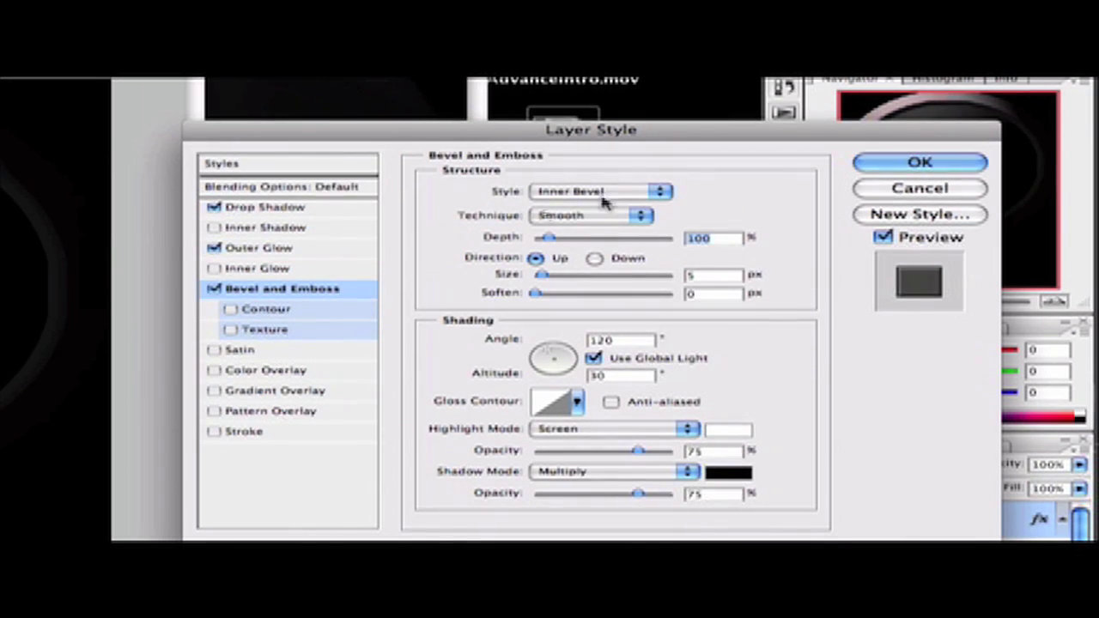
text(1)
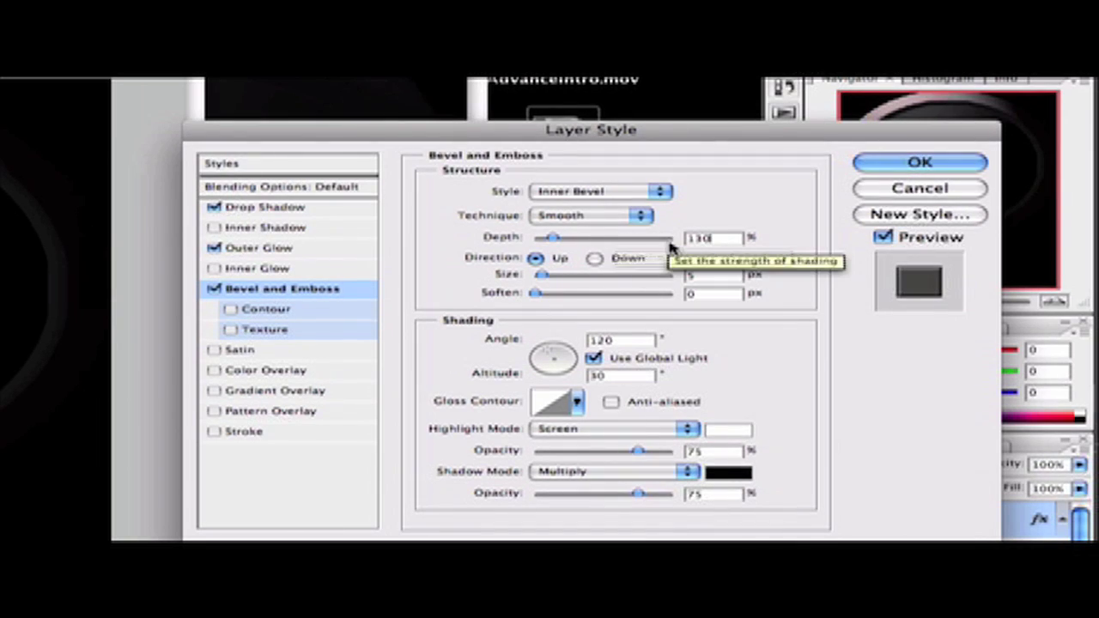
double_click(700, 275)
text(200)
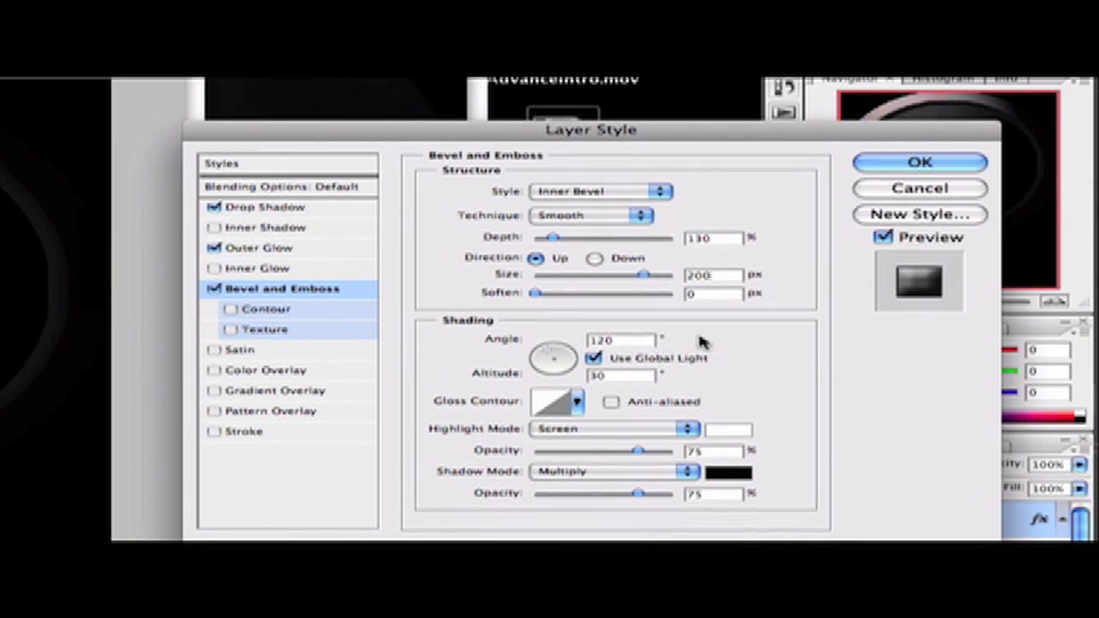
click(725, 432)
click(478, 388)
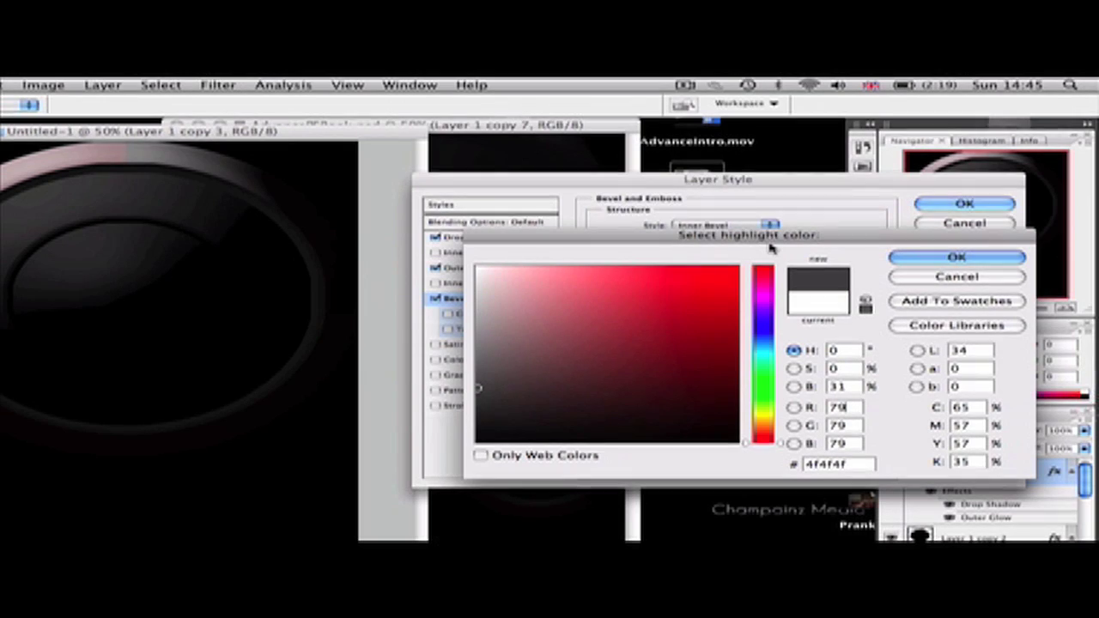
click(940, 257)
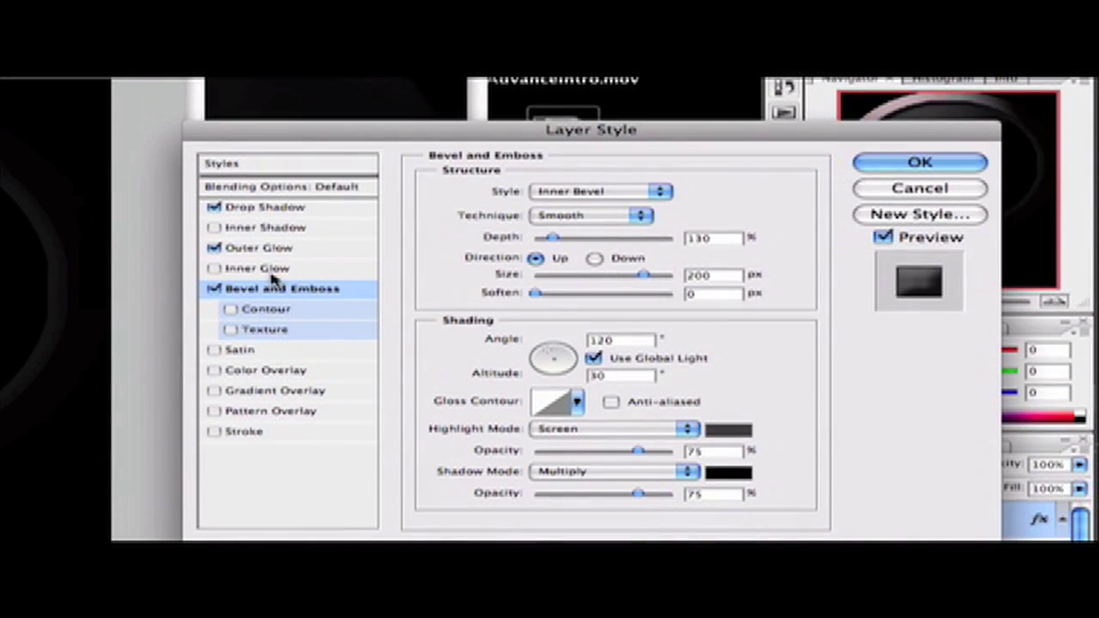
Step: Add a Gradient Overlay to Layer 1 copy 3 and set the gradient's starting color stop to dark blue 000243
click(213, 392)
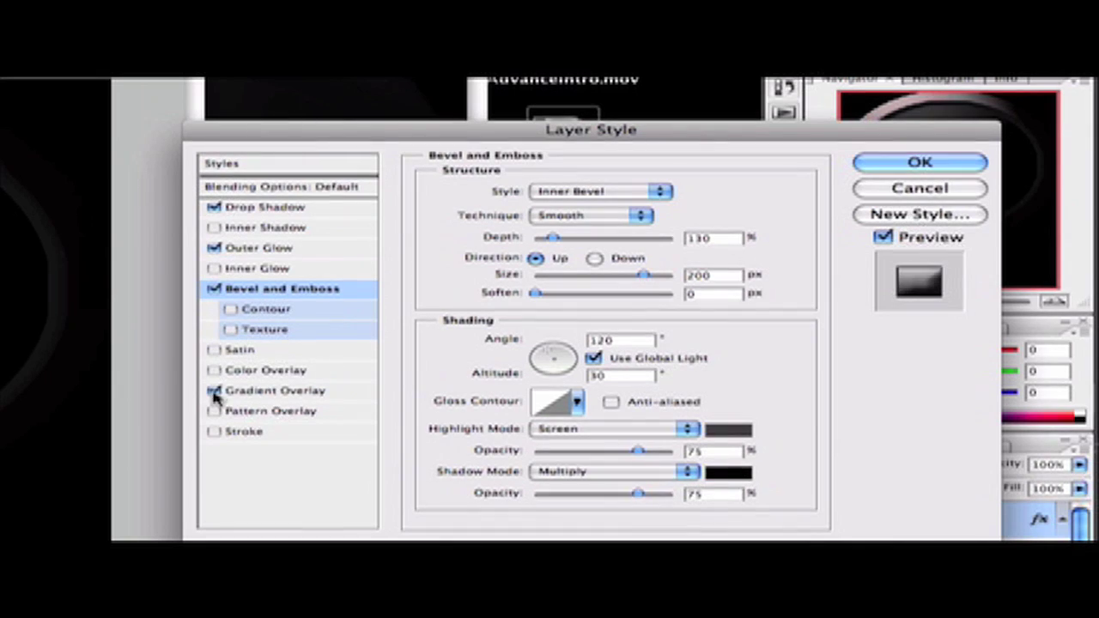
click(295, 392)
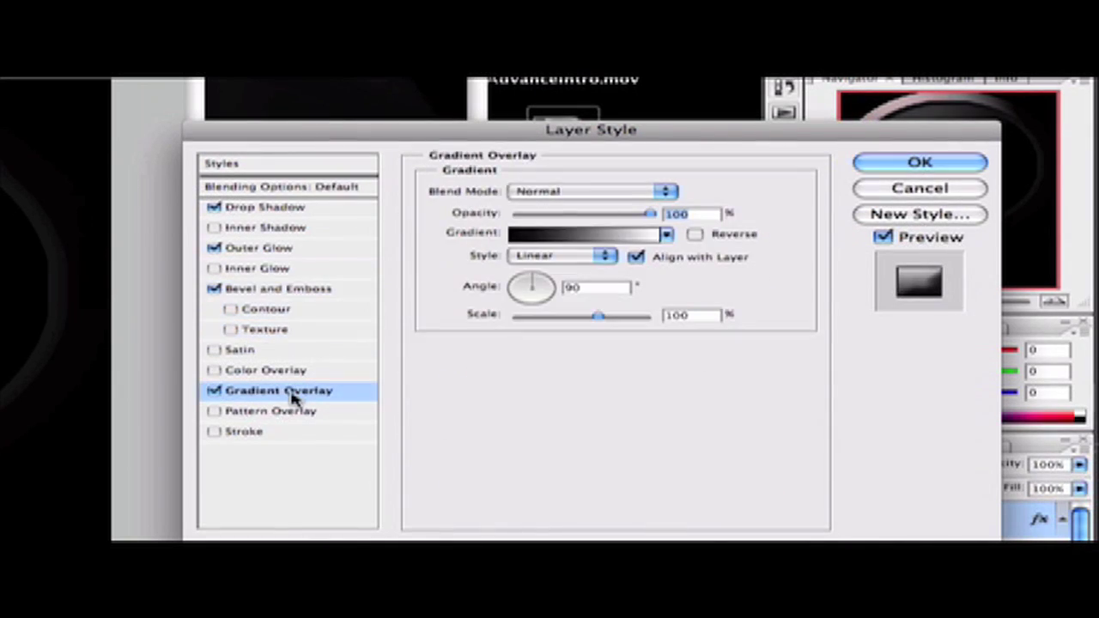
click(520, 237)
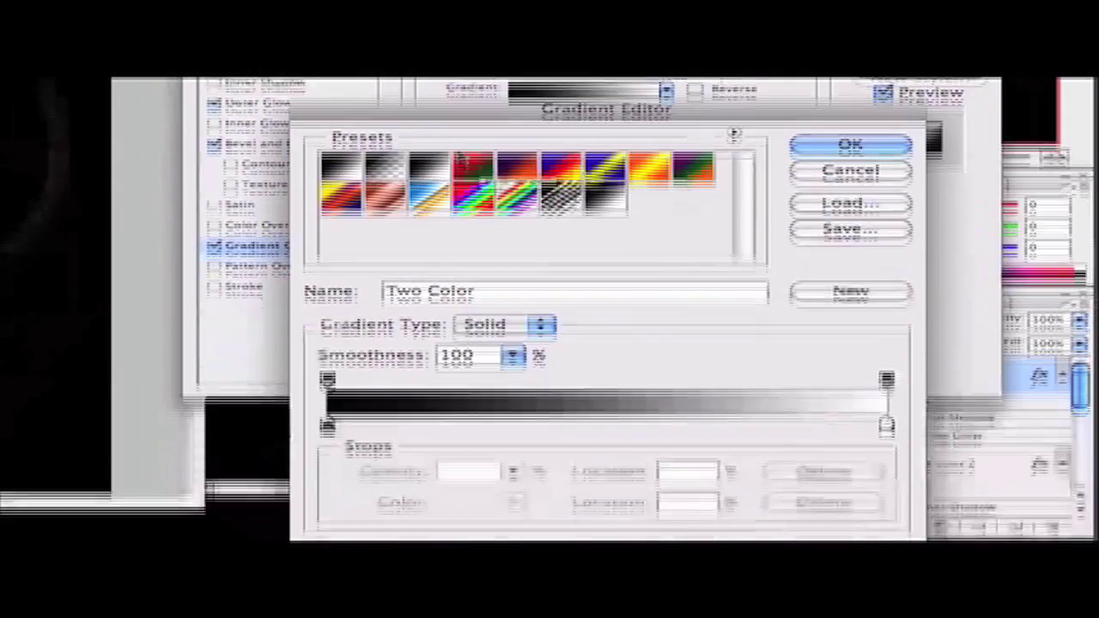
double_click(327, 425)
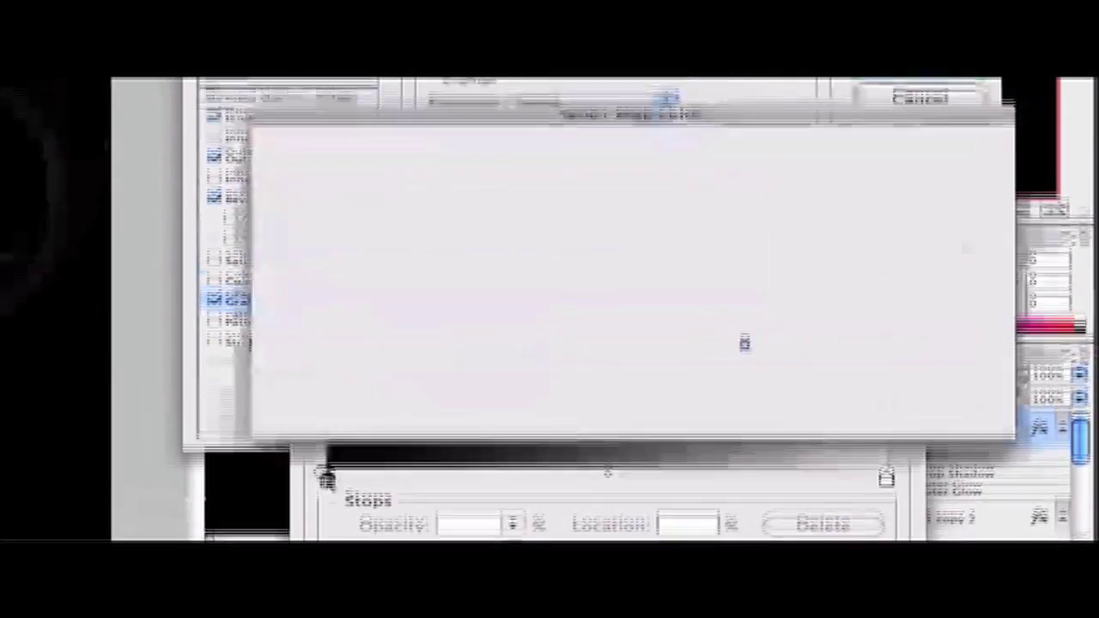
click(651, 269)
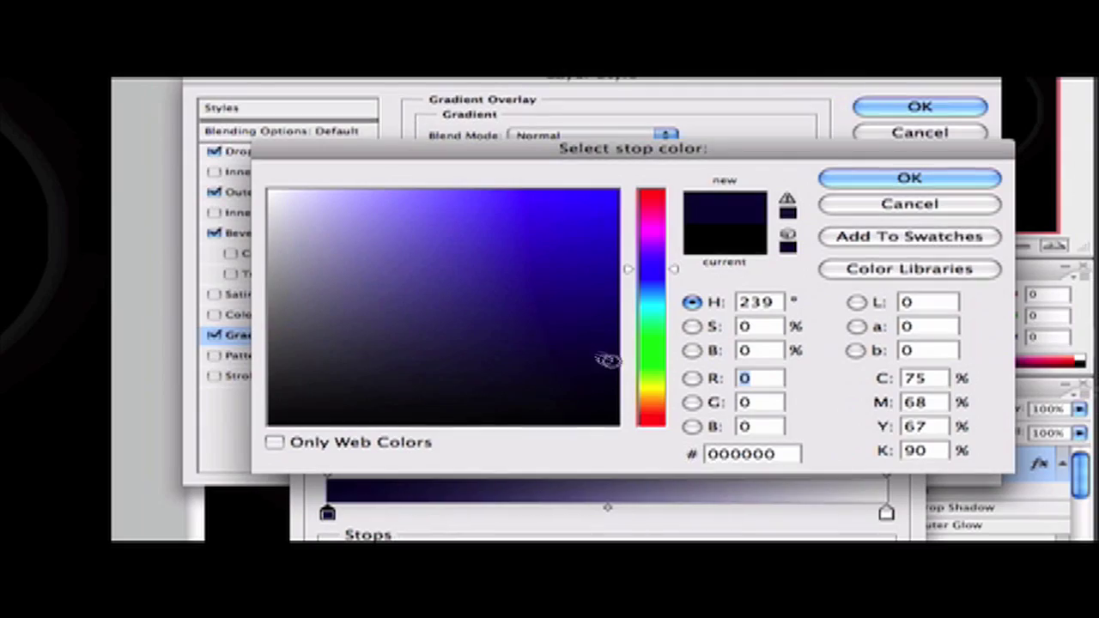
click(614, 363)
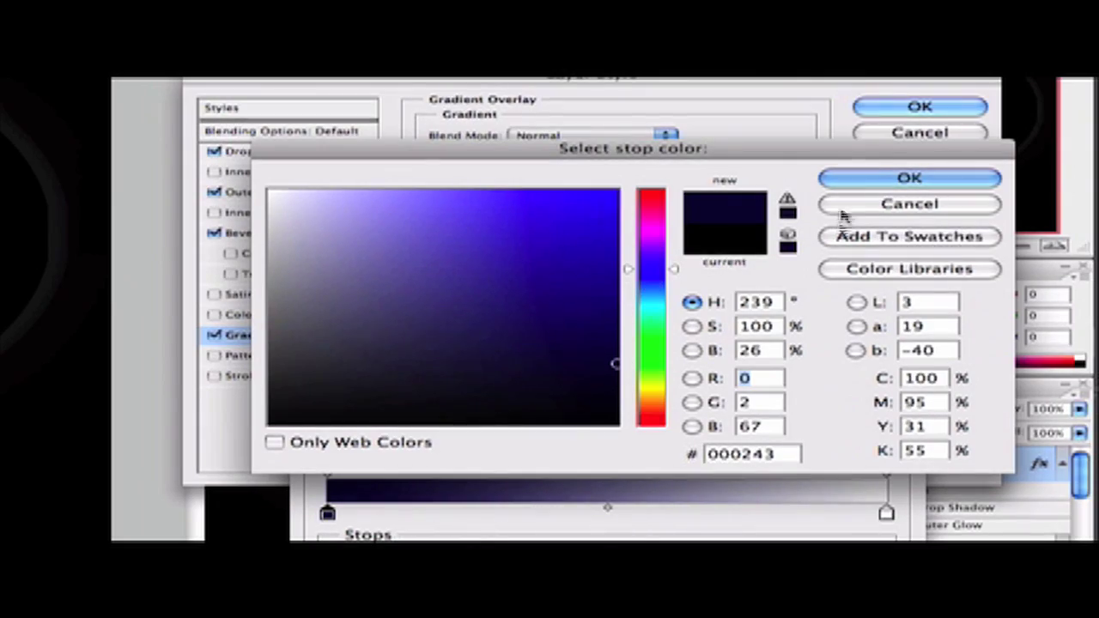
click(897, 178)
Step: Set the gradient's end stop to black 000000 and give the overlay the Angle style with a 0° angle
click(886, 512)
double_click(887, 418)
drag(490, 393, 206, 464)
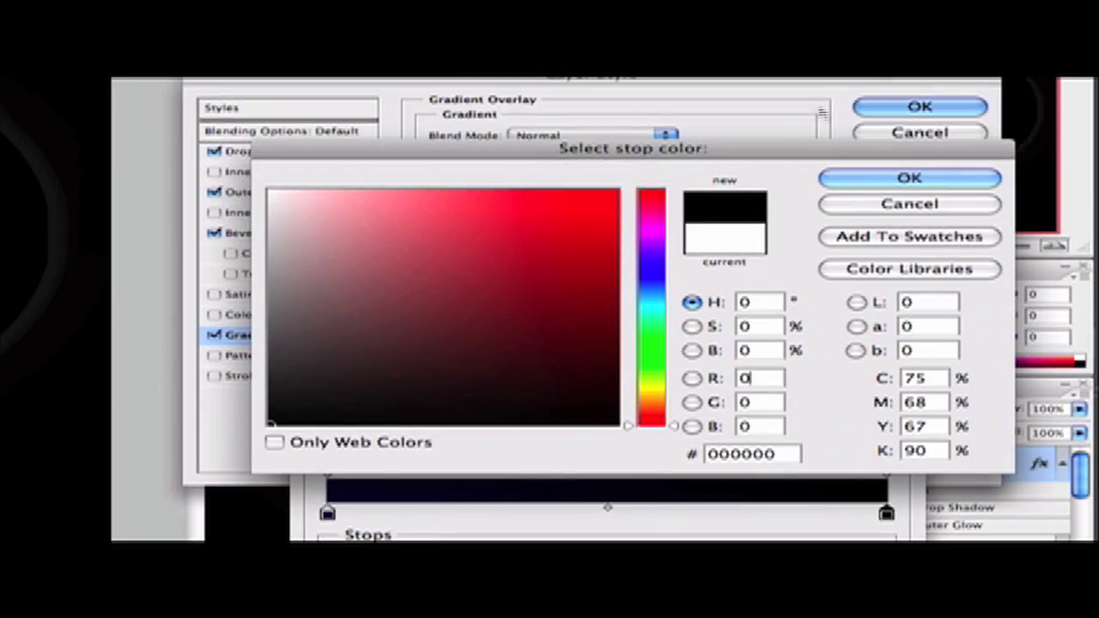
click(834, 178)
click(829, 139)
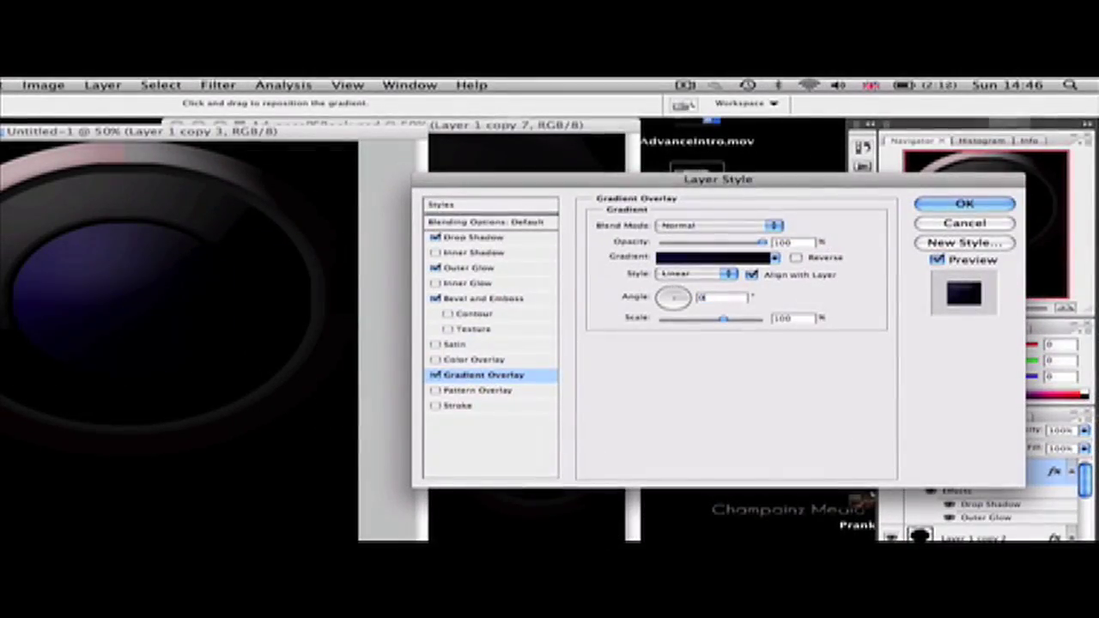
click(706, 273)
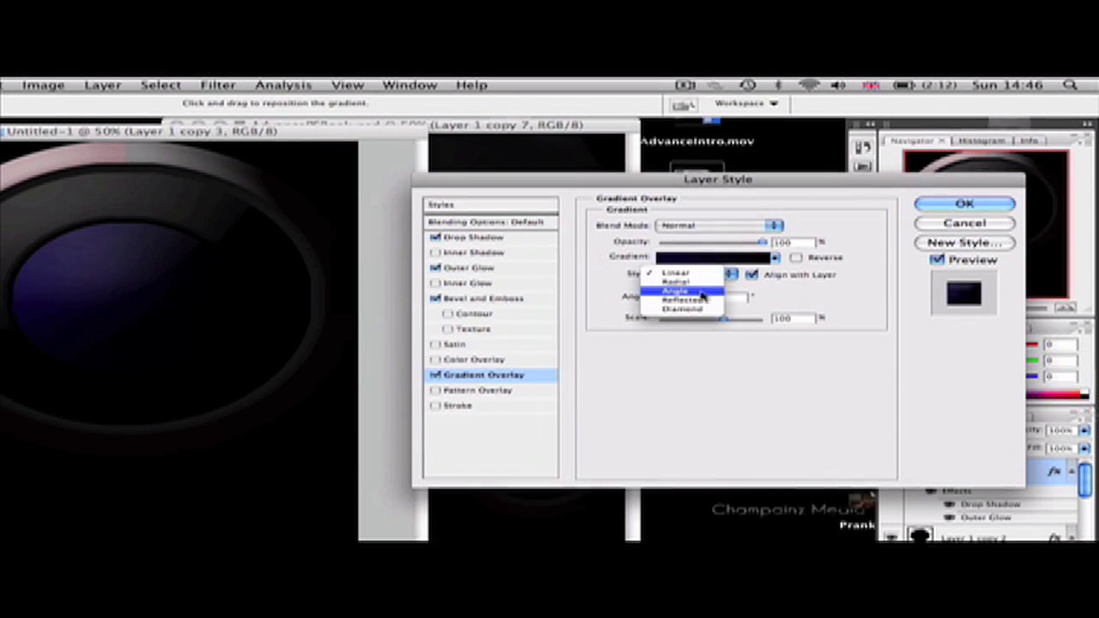
click(704, 294)
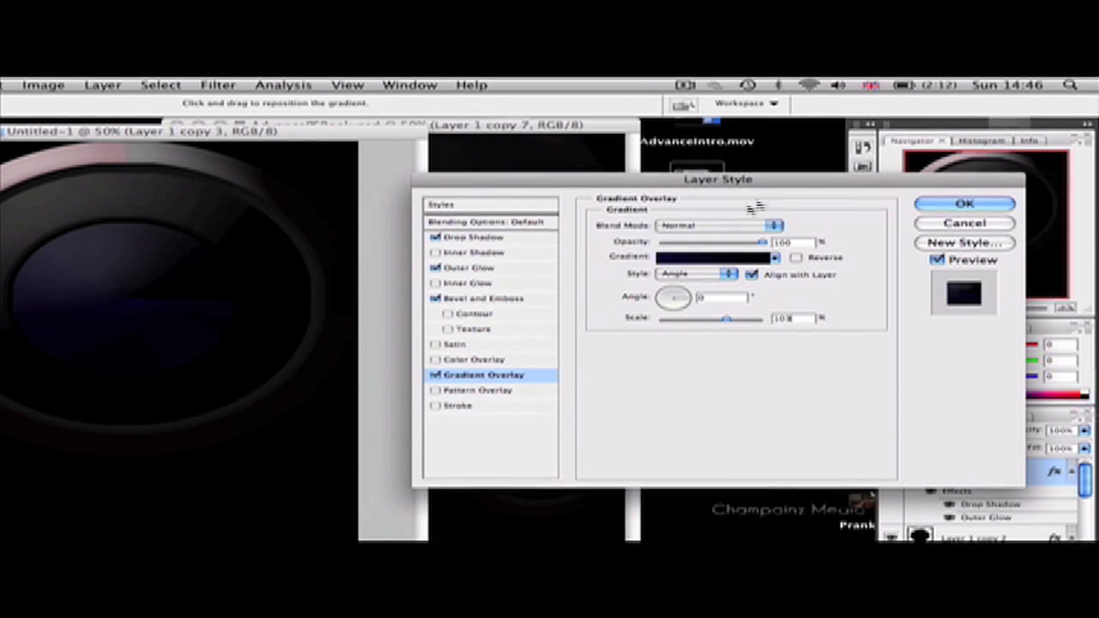
Step: Add a Stroke to Layer 1 copy 3 with its position Inside and its color set to gray 8b8b8b
click(486, 407)
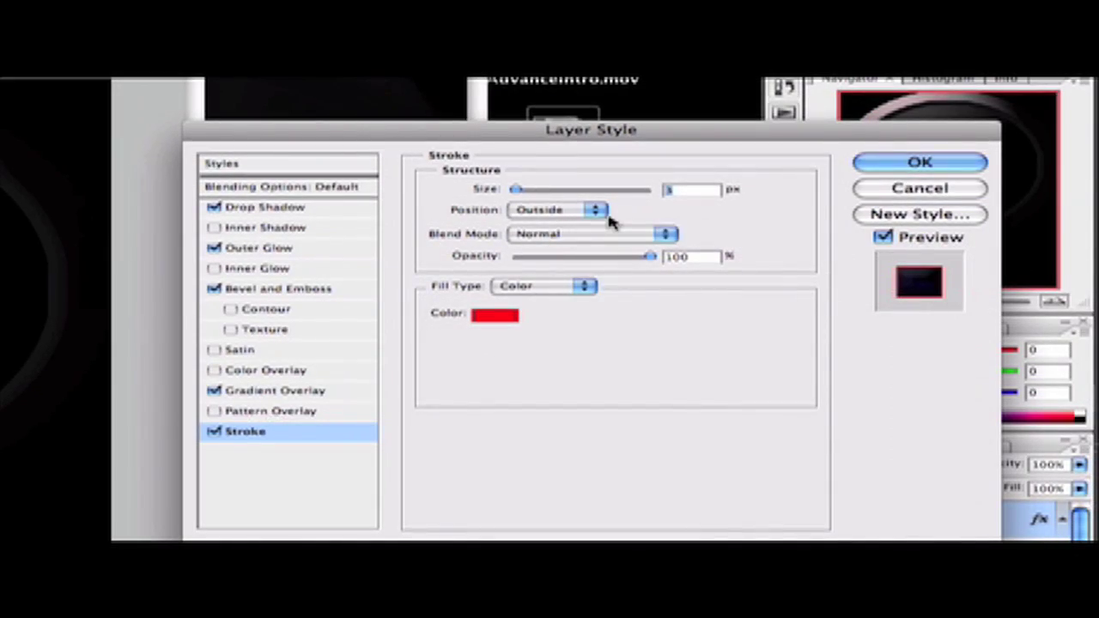
click(596, 211)
click(549, 210)
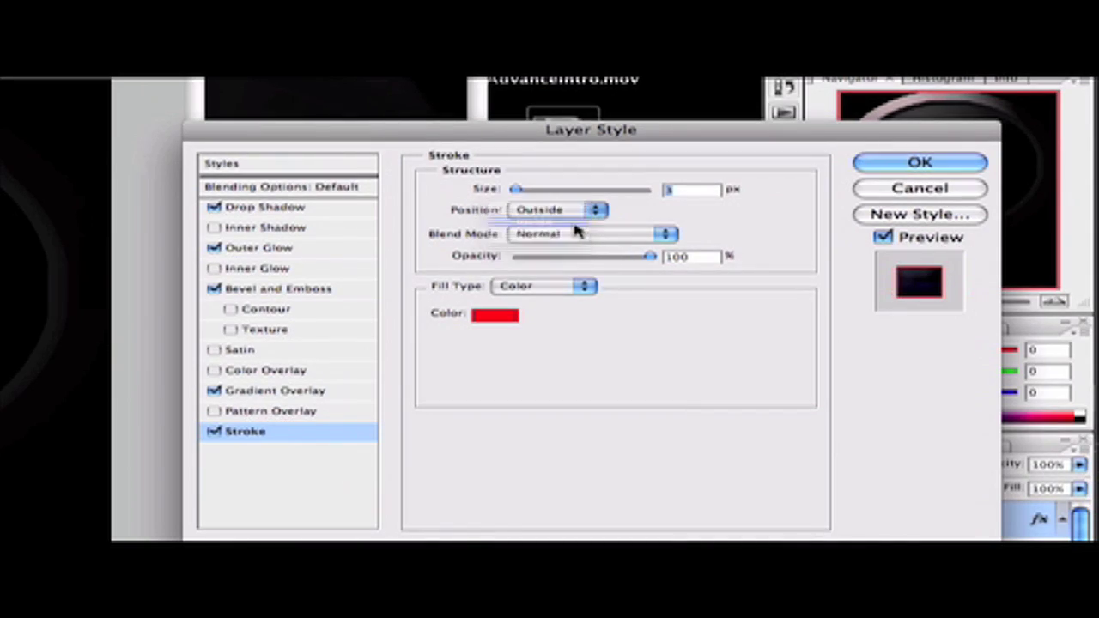
click(649, 318)
mouse_move(524, 328)
mouse_down()
mouse_move(480, 333)
mouse_move(478, 345)
mouse_up()
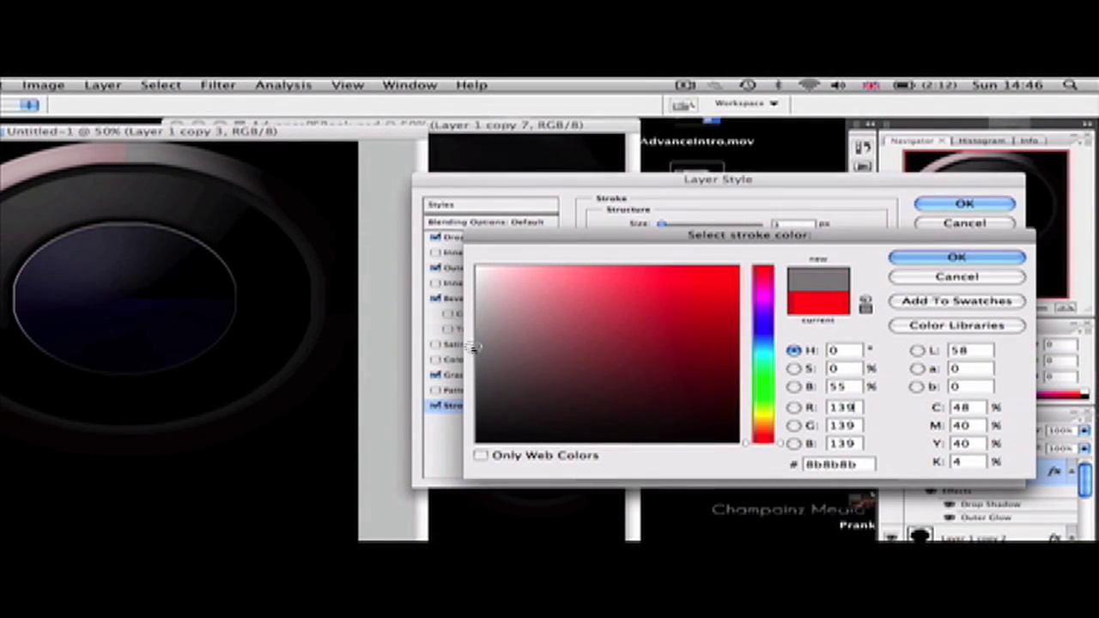
click(905, 260)
Step: Set the stroke size to 4 px and apply the layer style
double_click(782, 223)
text(3)
key(Up)
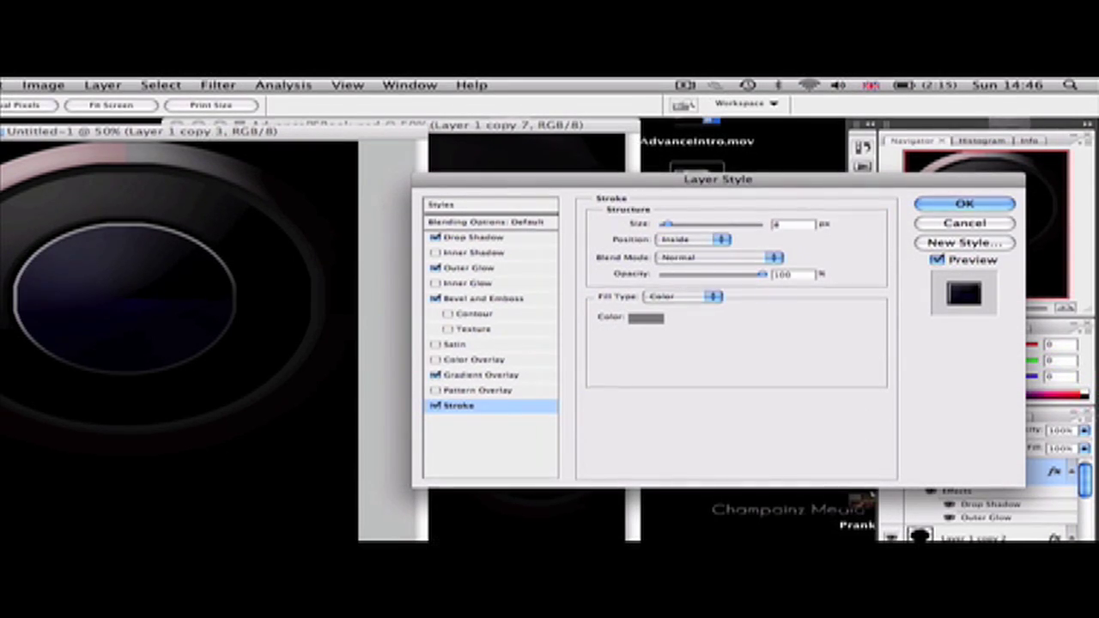
click(964, 204)
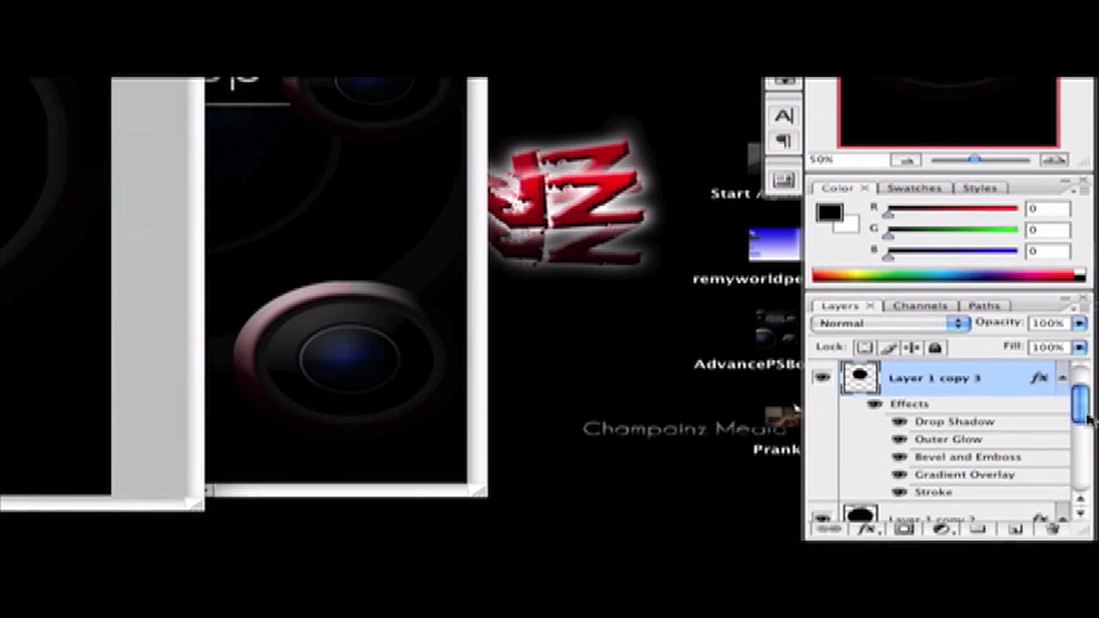
Step: Select all the orb's circle layers down to Layer 1 and merge them into one layer, leaving the Background separate
drag(1089, 420, 1086, 486)
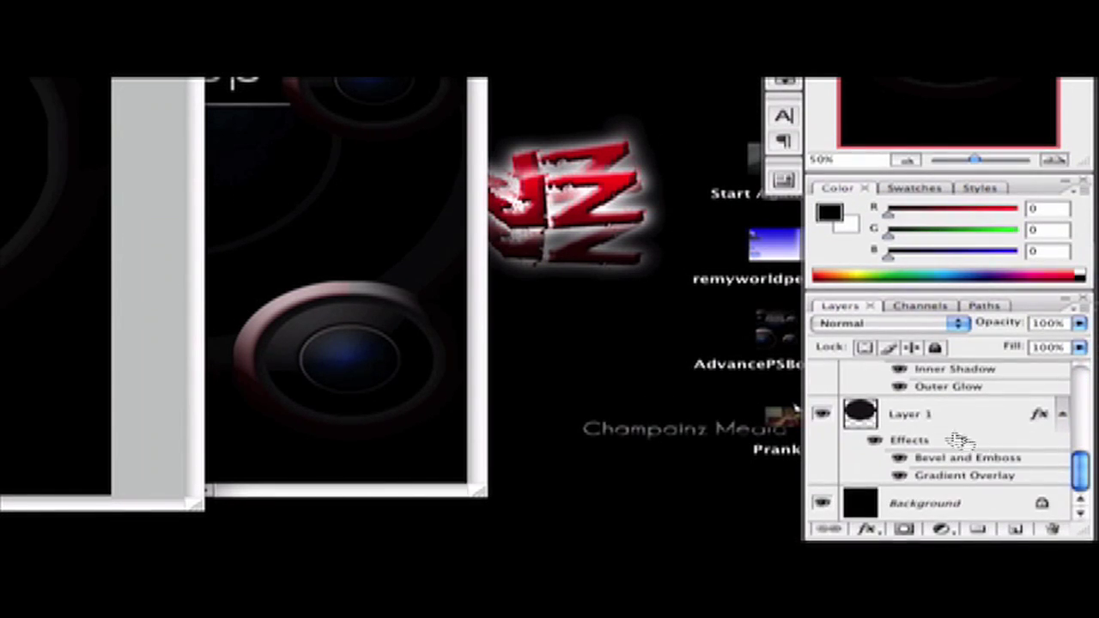
click(914, 417)
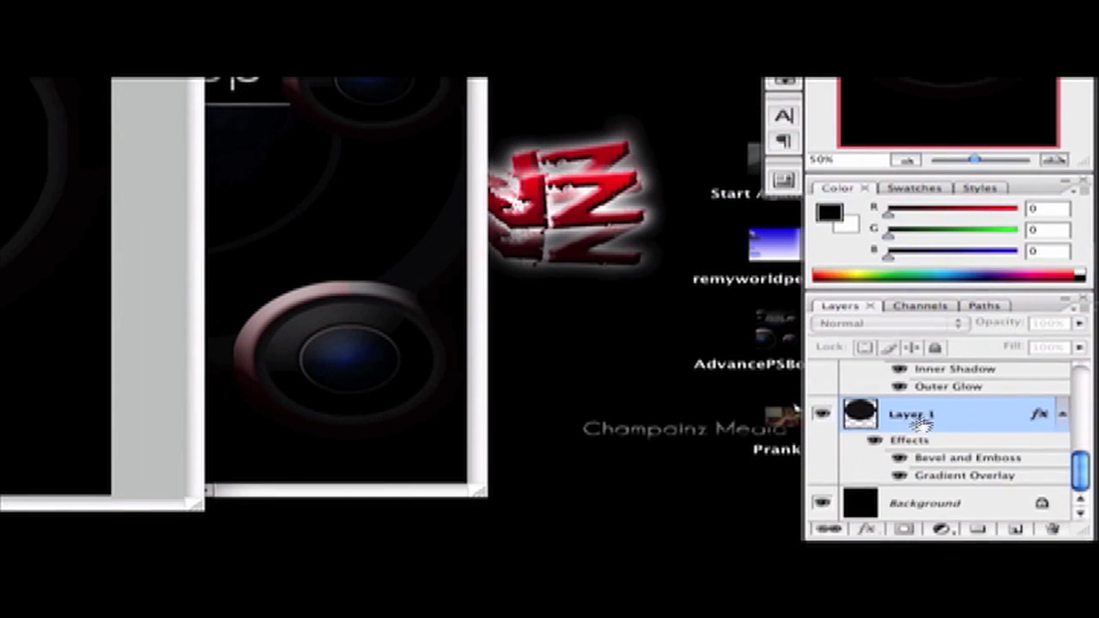
right_click(934, 416)
key(Escape)
key(ctrl+e)
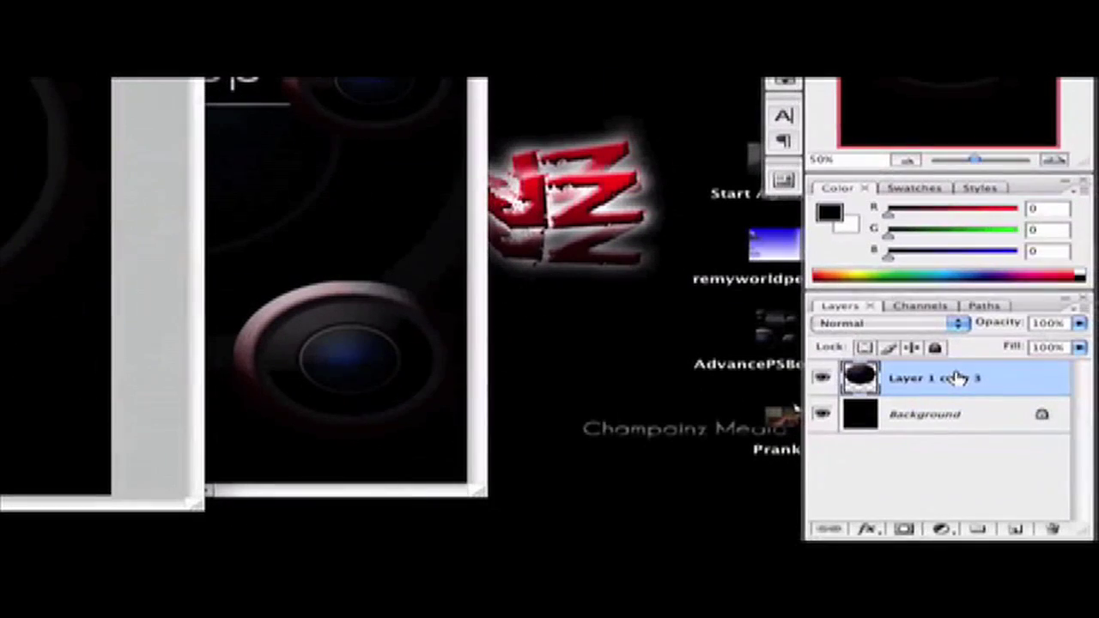
Step: Duplicate the merged orb layer, Layer 1 copy 3, several times
drag(1062, 439, 1083, 519)
drag(1014, 527, 1017, 528)
drag(989, 380, 1022, 528)
drag(986, 375, 1018, 531)
Step: Set the opacity of Layer 1 copy 3 to 60% in its blending options
scroll(917, 429, down, 3)
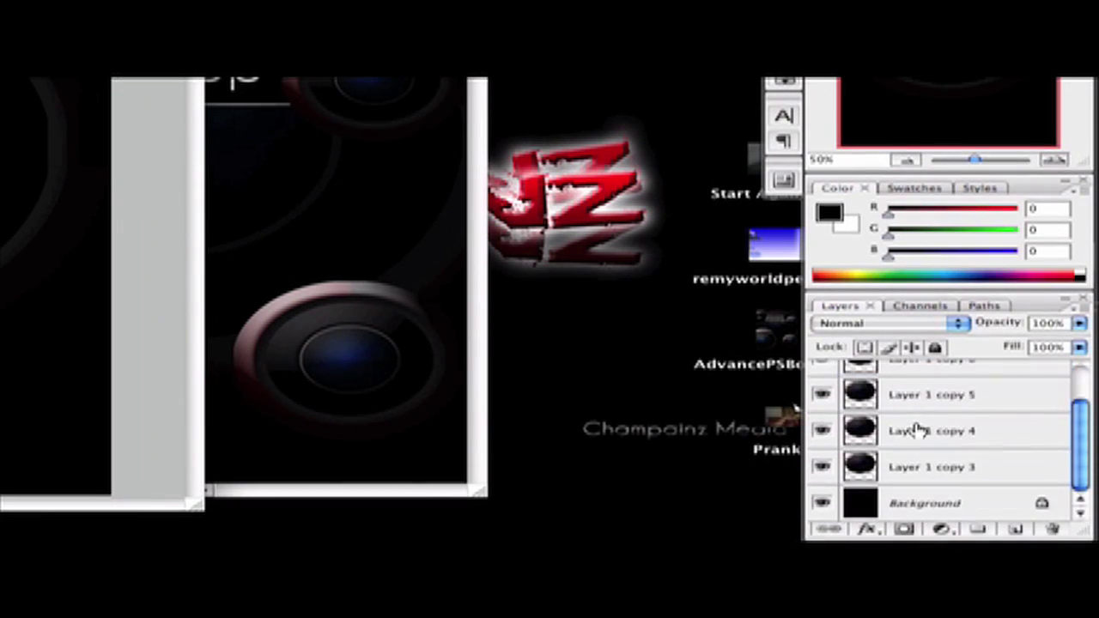
click(913, 465)
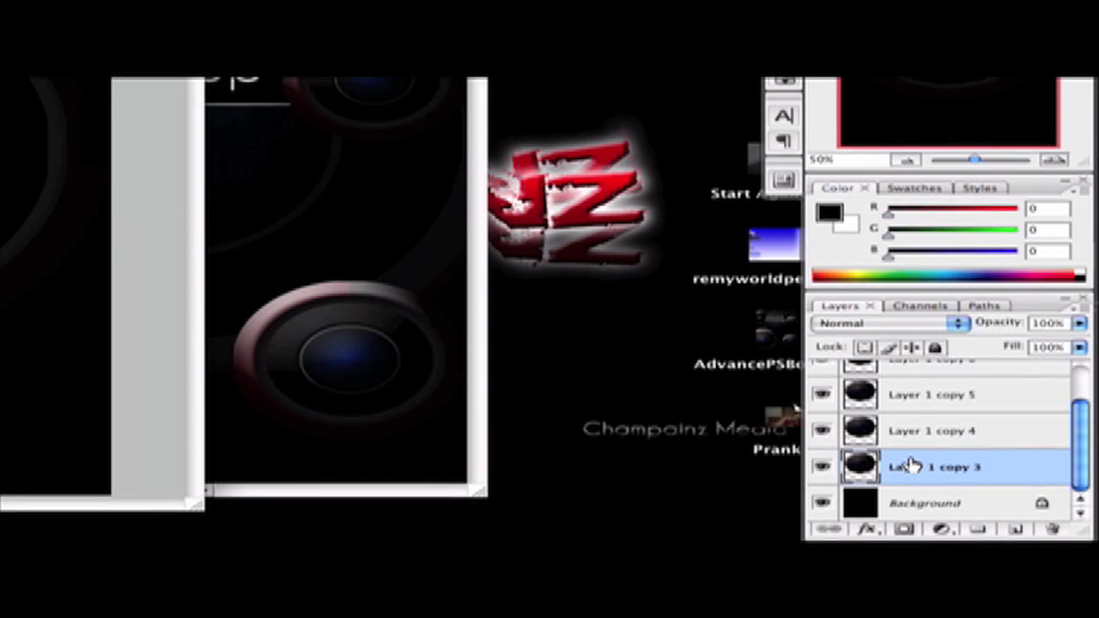
double_click(1022, 473)
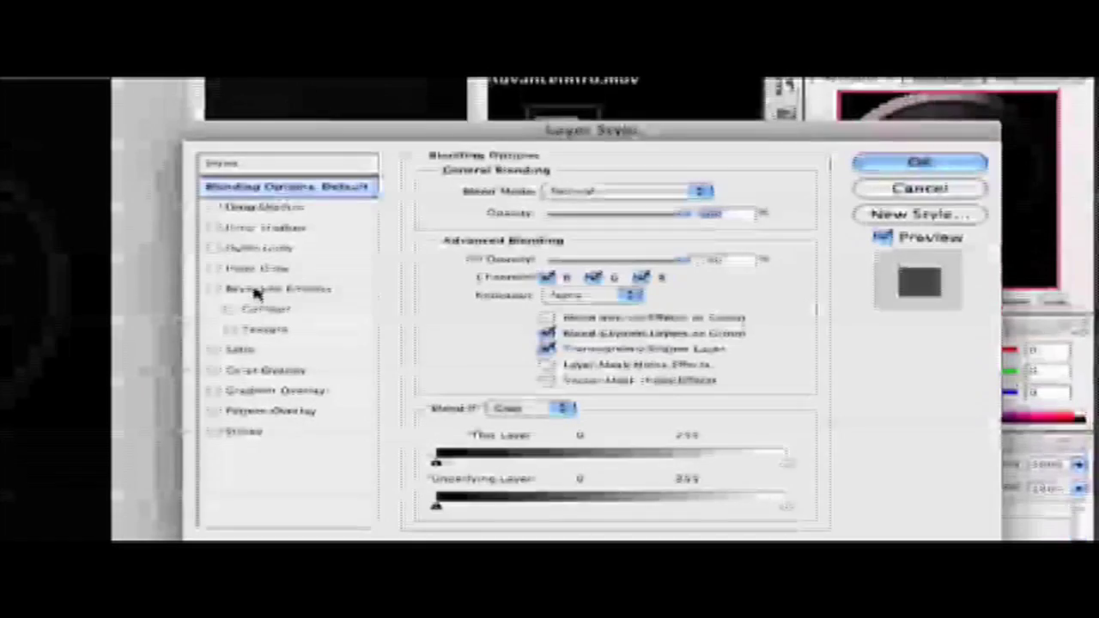
text(60)
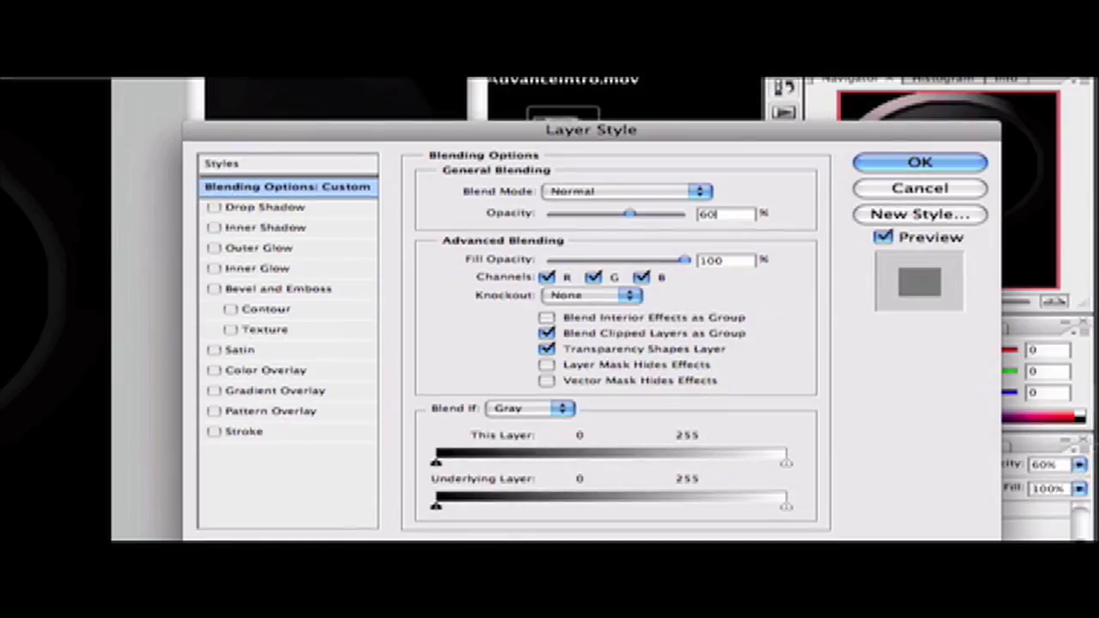
key(Return)
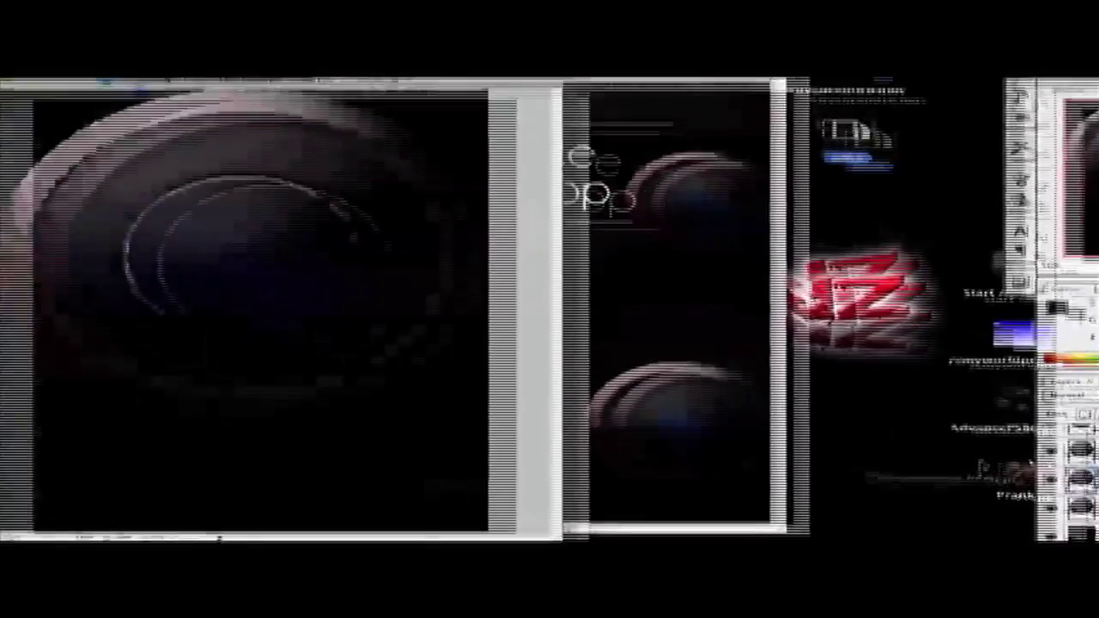
Step: Scale the orb on Layer 1 copy 4 to about 38% and move it to the canvas's lower-right corner
key(ctrl+t)
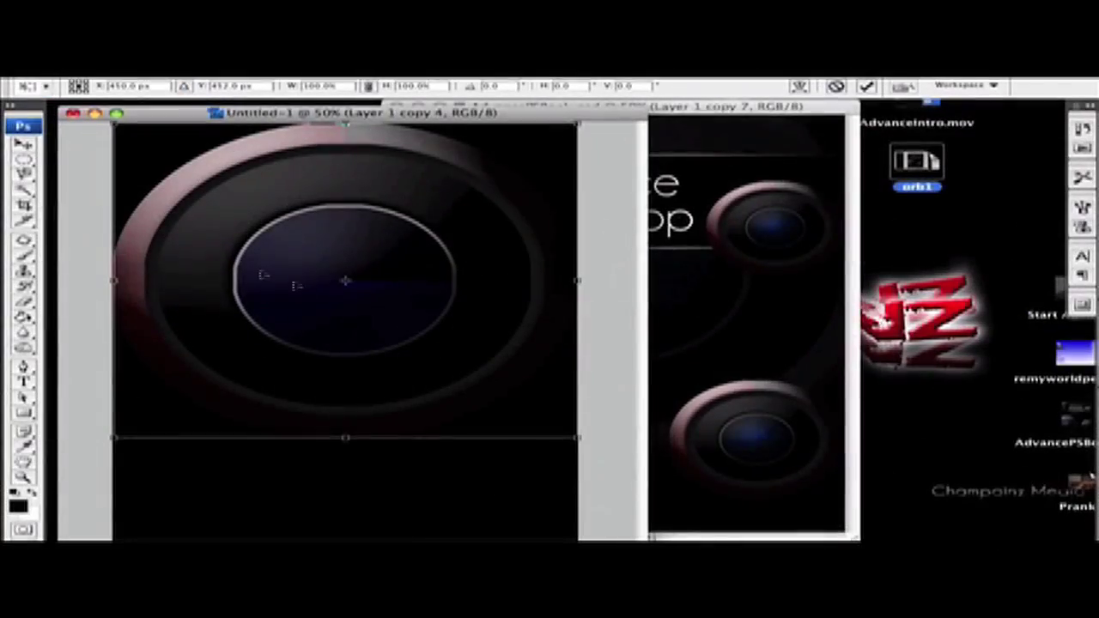
drag(114, 124, 440, 292)
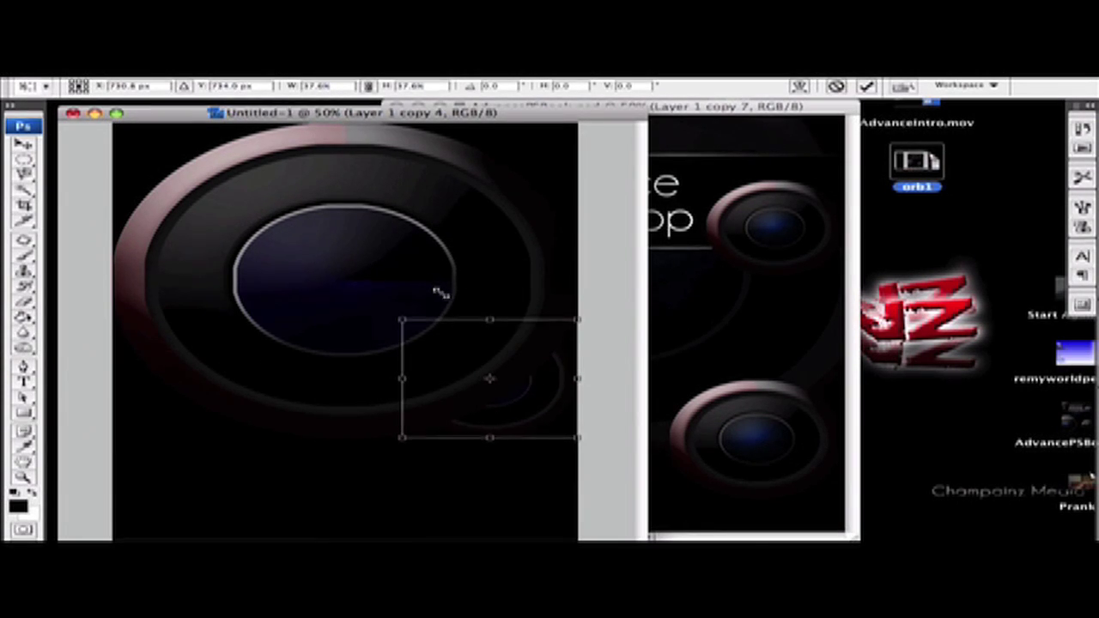
click(26, 148)
key(Return)
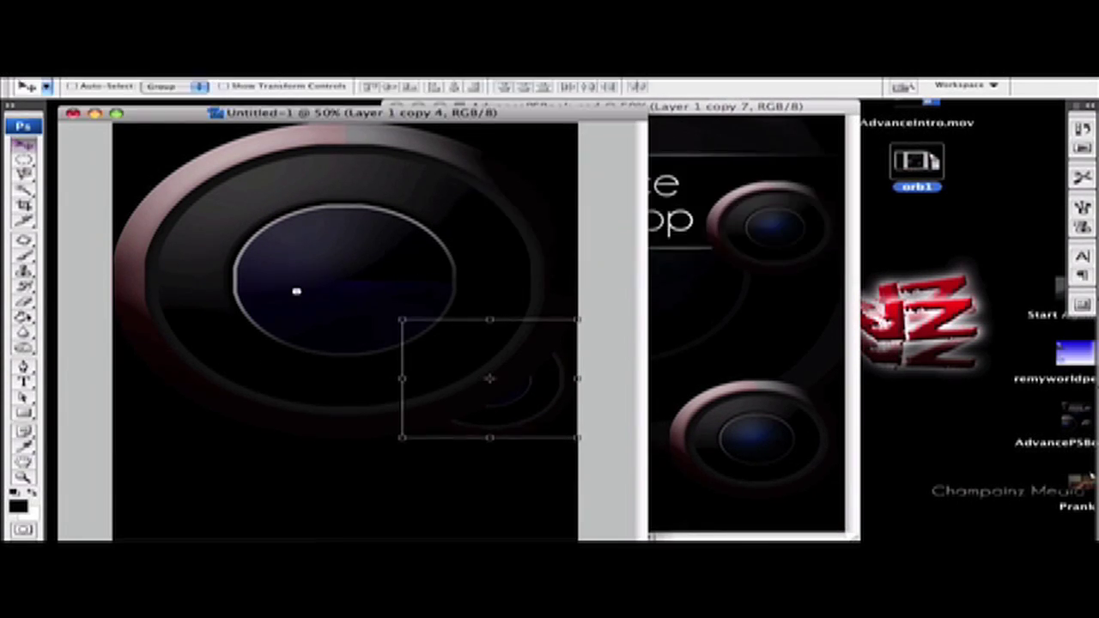
drag(527, 461, 609, 493)
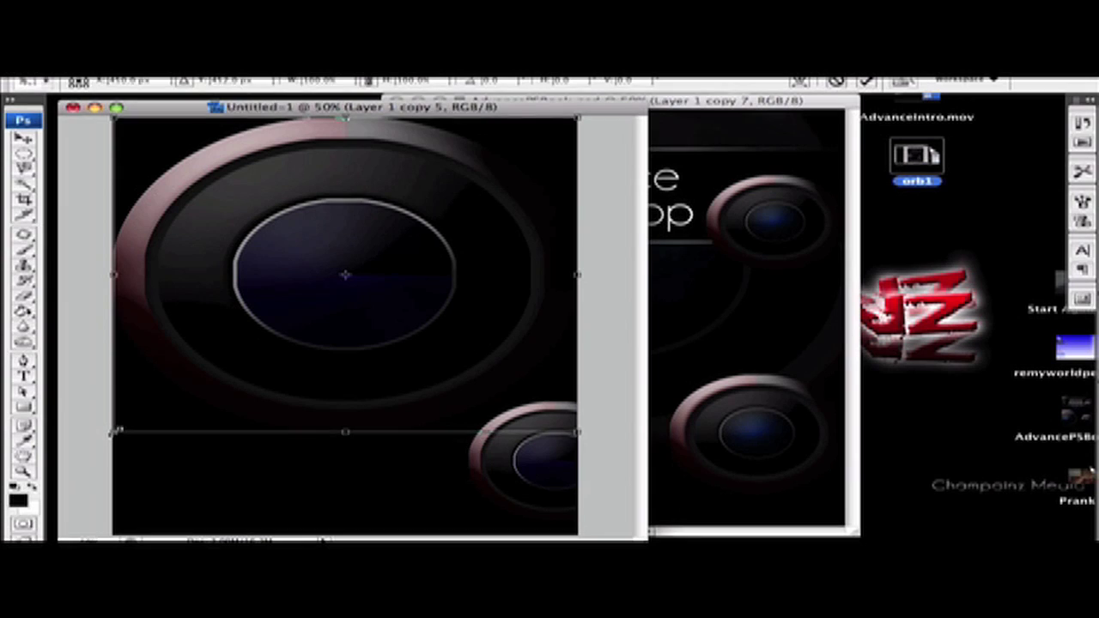
Step: Scale the orb on Layer 1 copy 5 to about 57% and move it to the canvas's lower-left corner
drag(117, 430, 327, 300)
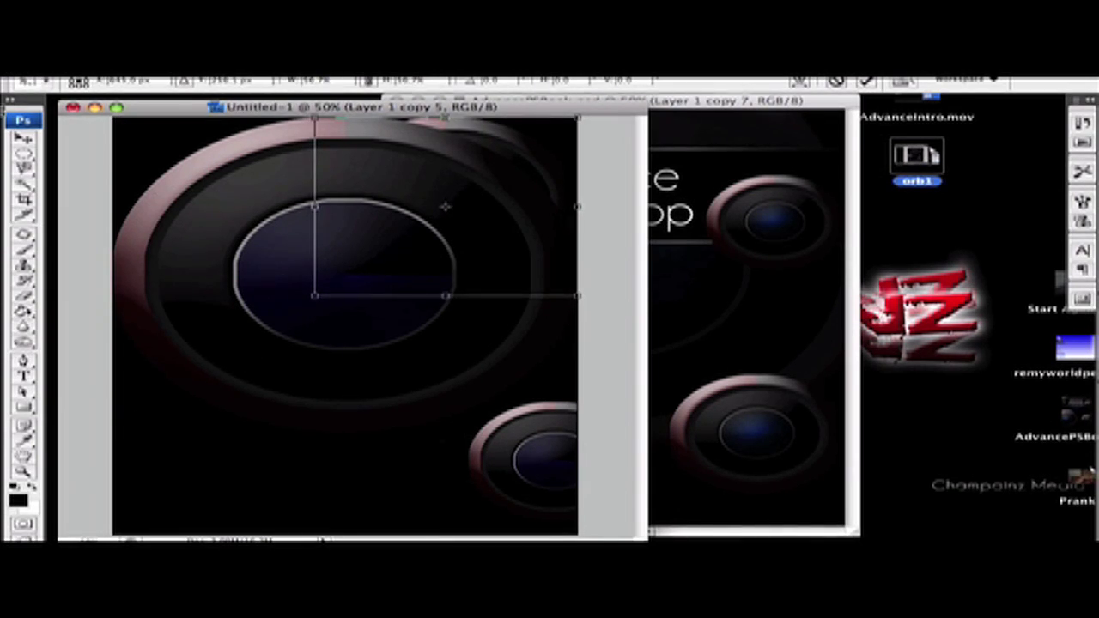
key(v)
key(Return)
drag(492, 148, 220, 382)
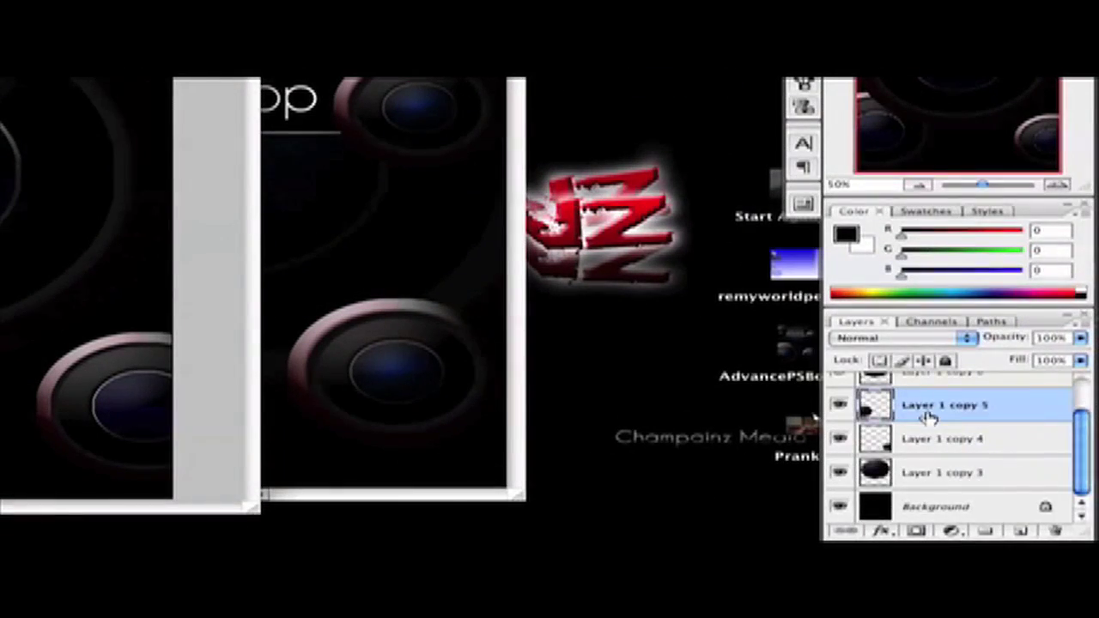
Step: Scale the orb on Layer 1 copy 6 down to a very small one in the canvas's upper-right corner
scroll(1098, 474, up, 2)
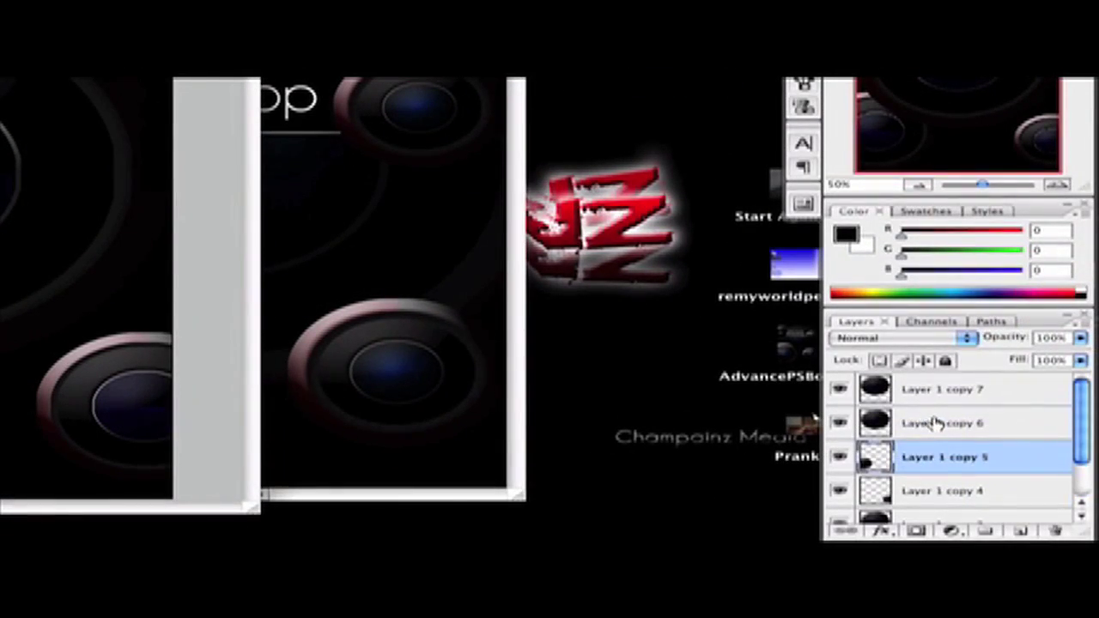
click(936, 422)
key(ctrl+t)
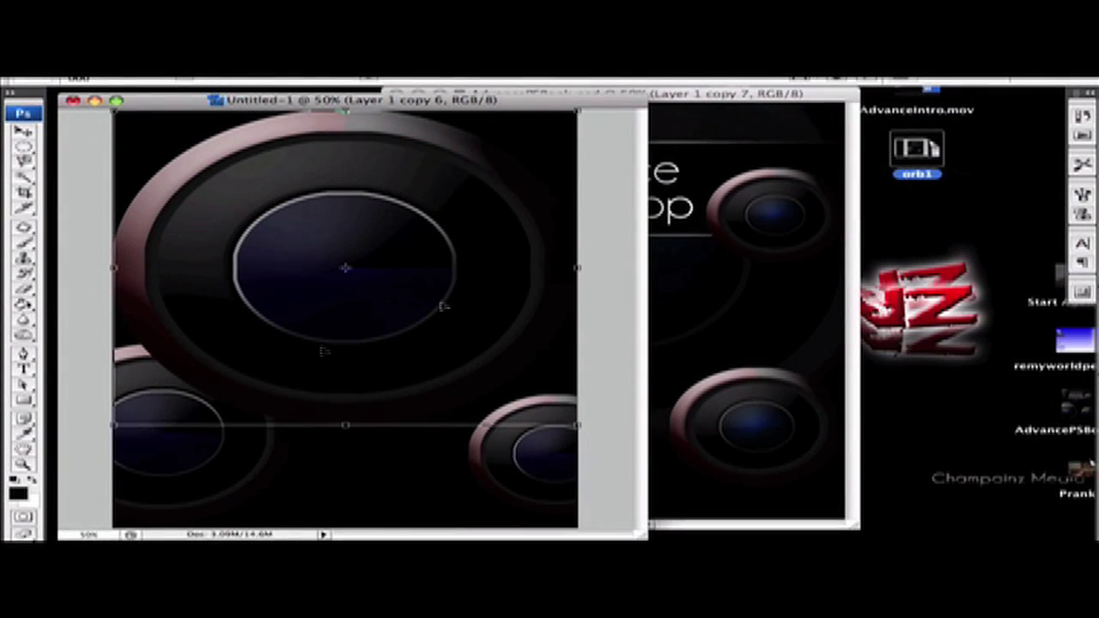
drag(117, 424, 530, 176)
click(23, 132)
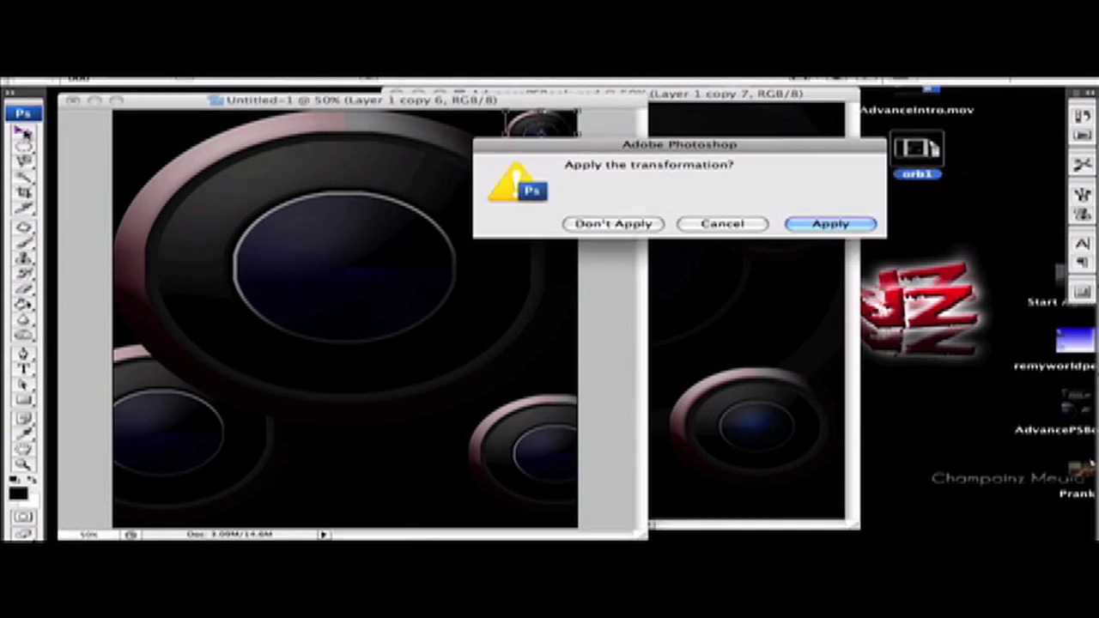
key(Return)
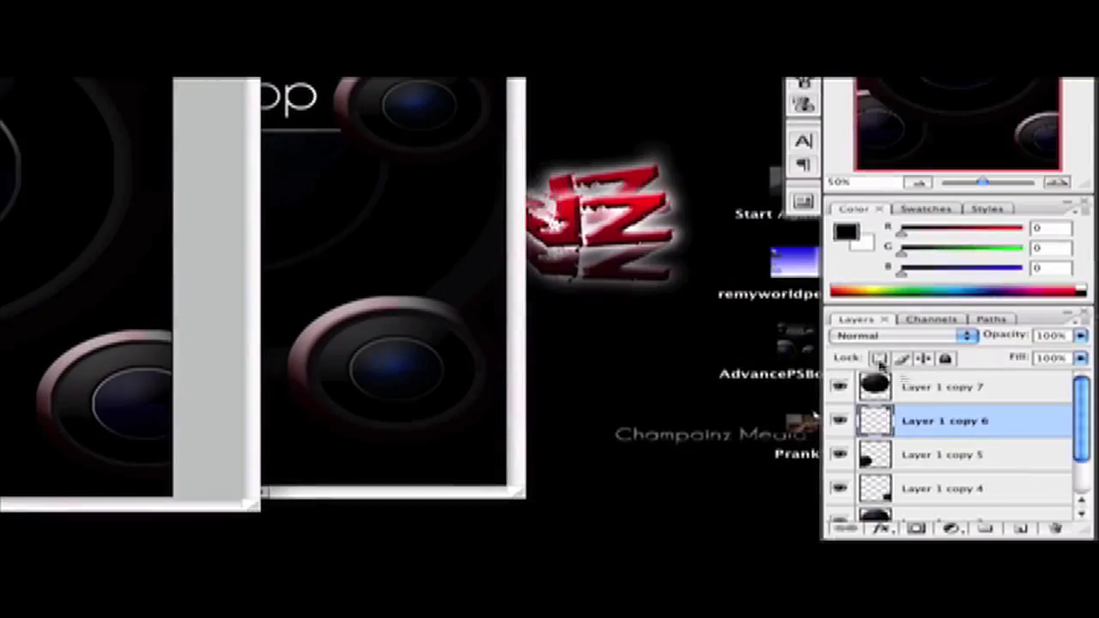
Step: Scale the orb on Layer 1 copy 7 to about 40% and apply the transformation
click(939, 391)
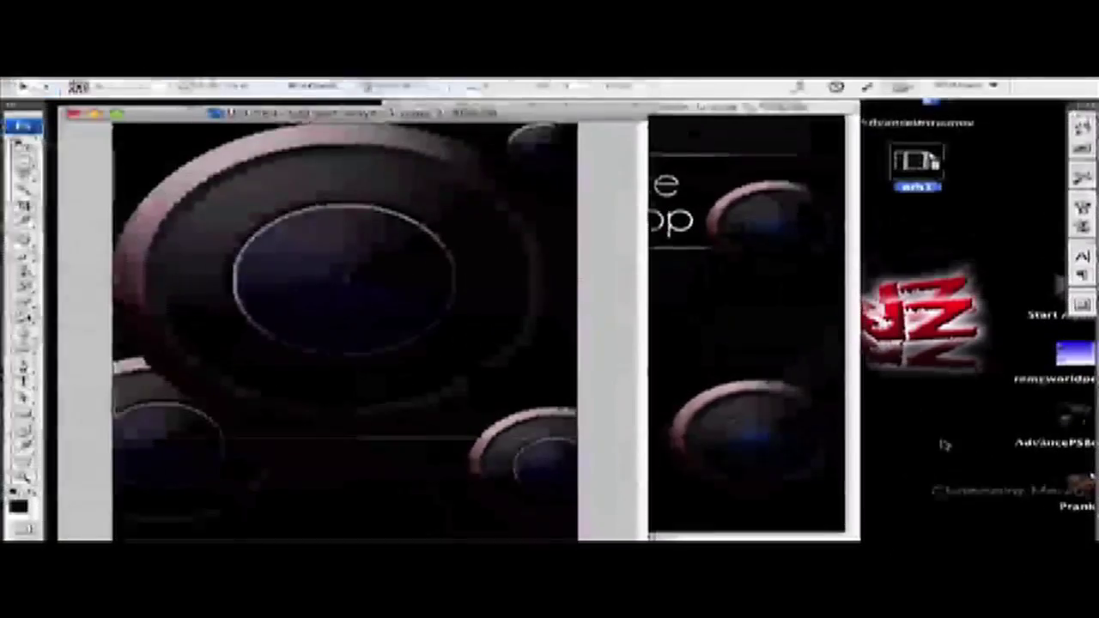
key(ctrl+t)
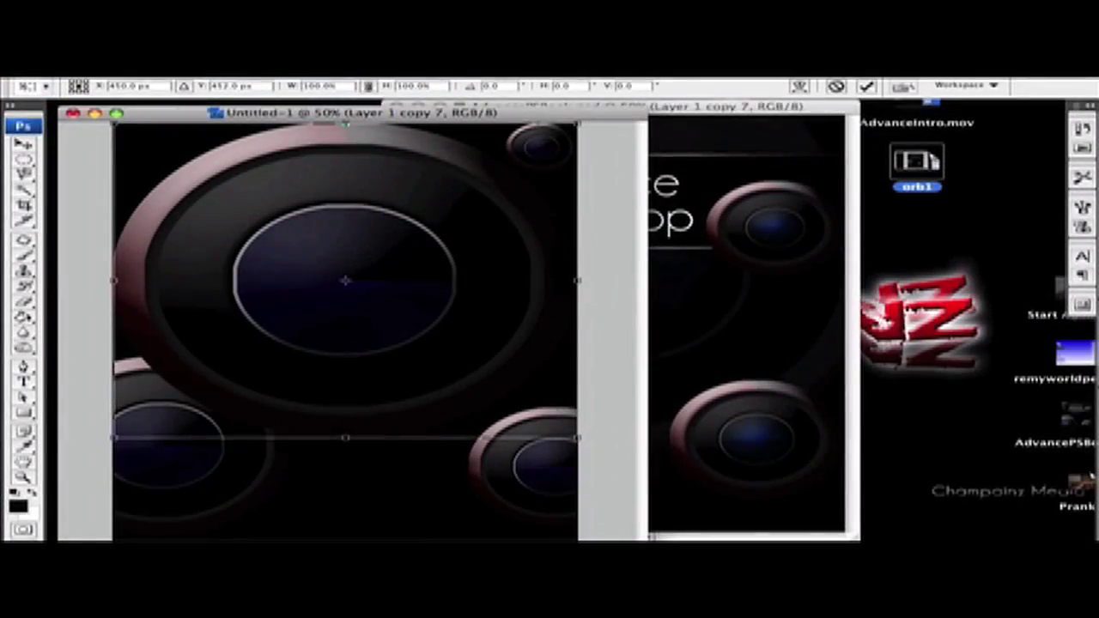
drag(118, 437, 390, 250)
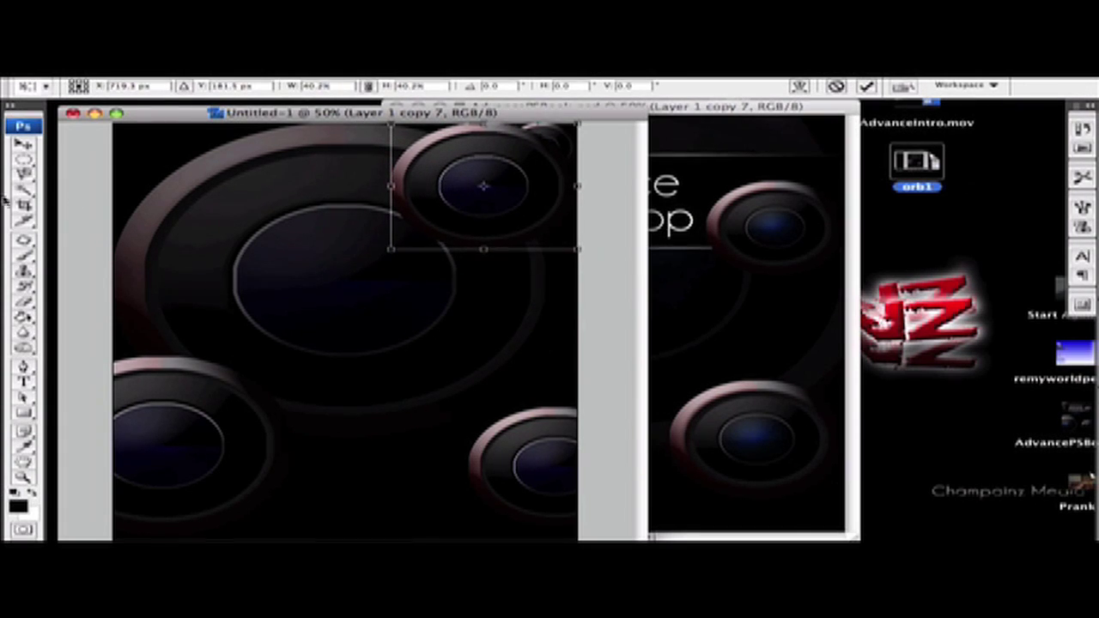
click(24, 143)
key(Return)
Step: Move the Layer 1 copy 7 orb to the canvas's upper-right edge and the smallest orb to its upper-left corner
drag(427, 175, 258, 258)
drag(303, 188, 549, 157)
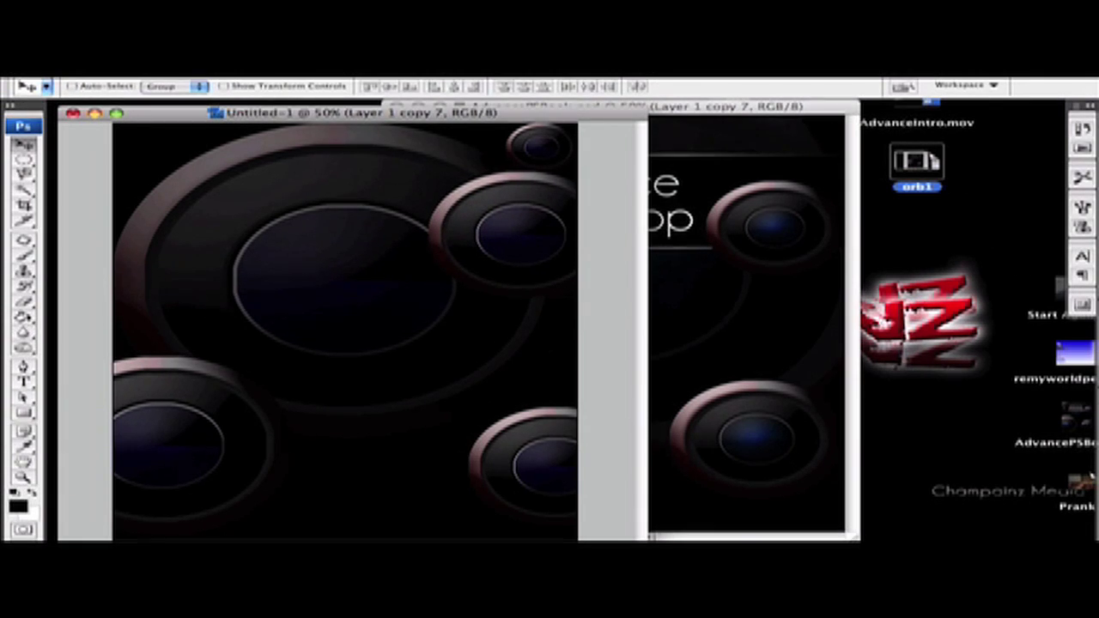
drag(556, 172, 165, 191)
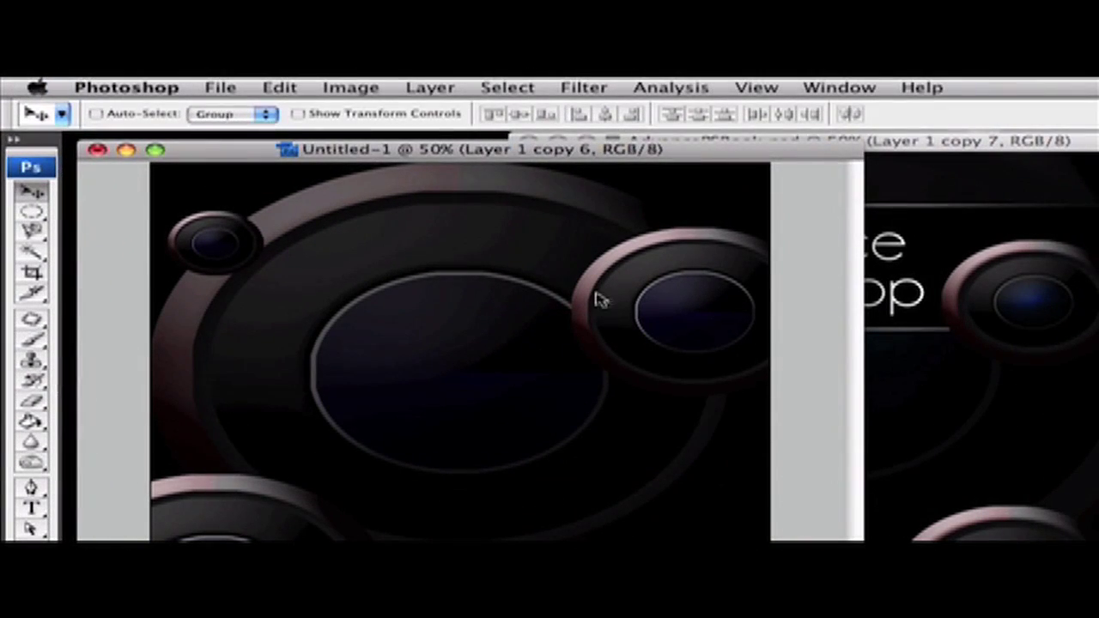
Step: Create a new layer and place it directly above Layer 1 copy 3 in the layer stack
click(422, 87)
mouse_move(650, 117)
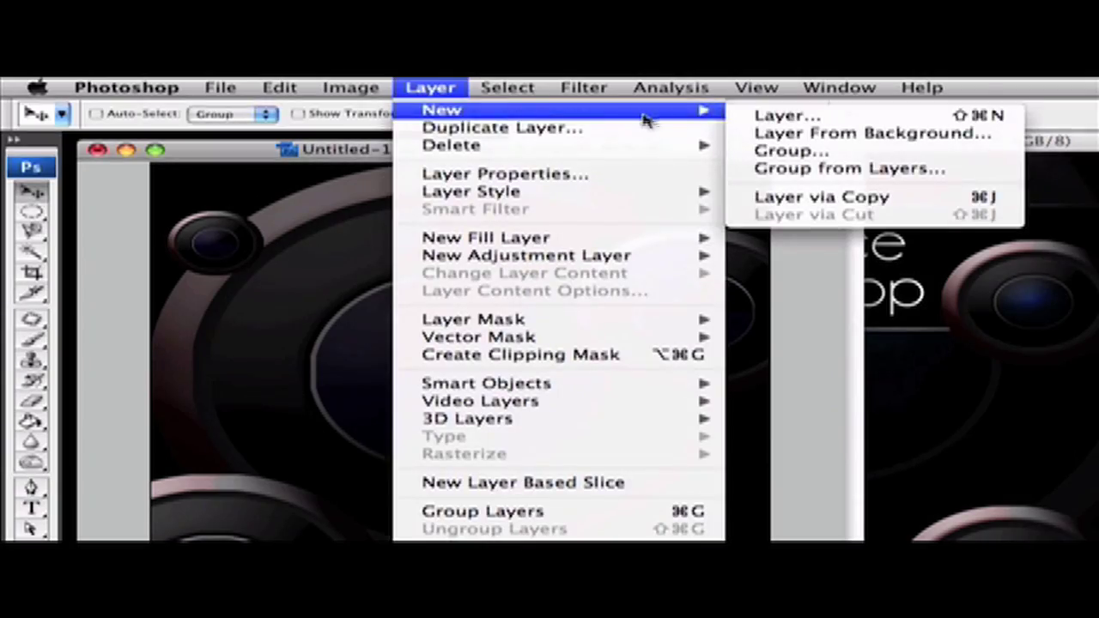
click(767, 112)
click(727, 245)
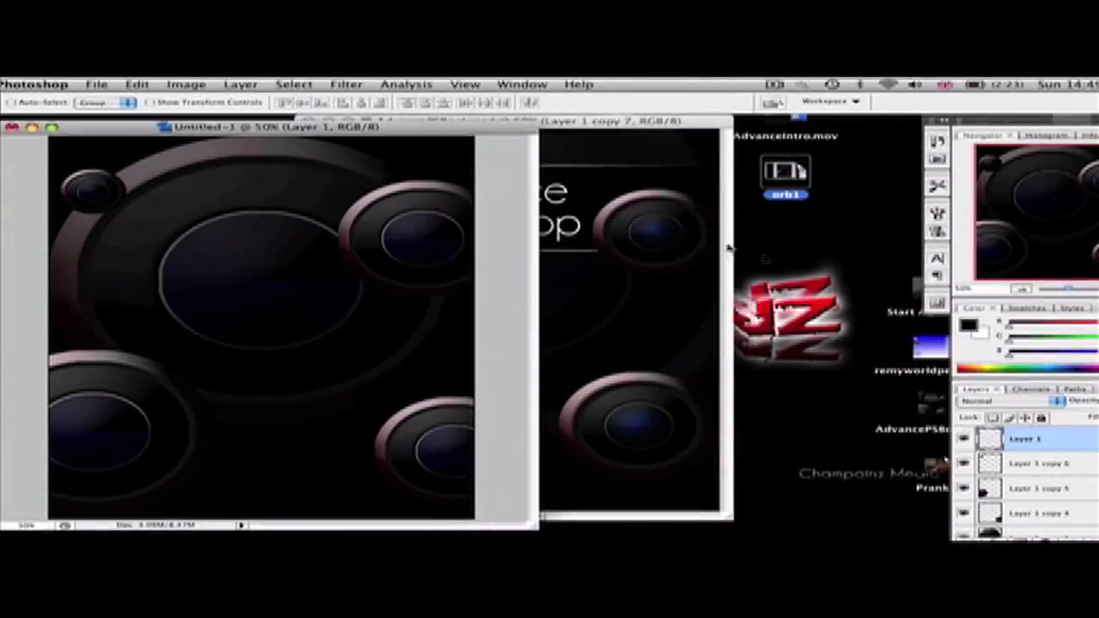
drag(935, 361, 936, 494)
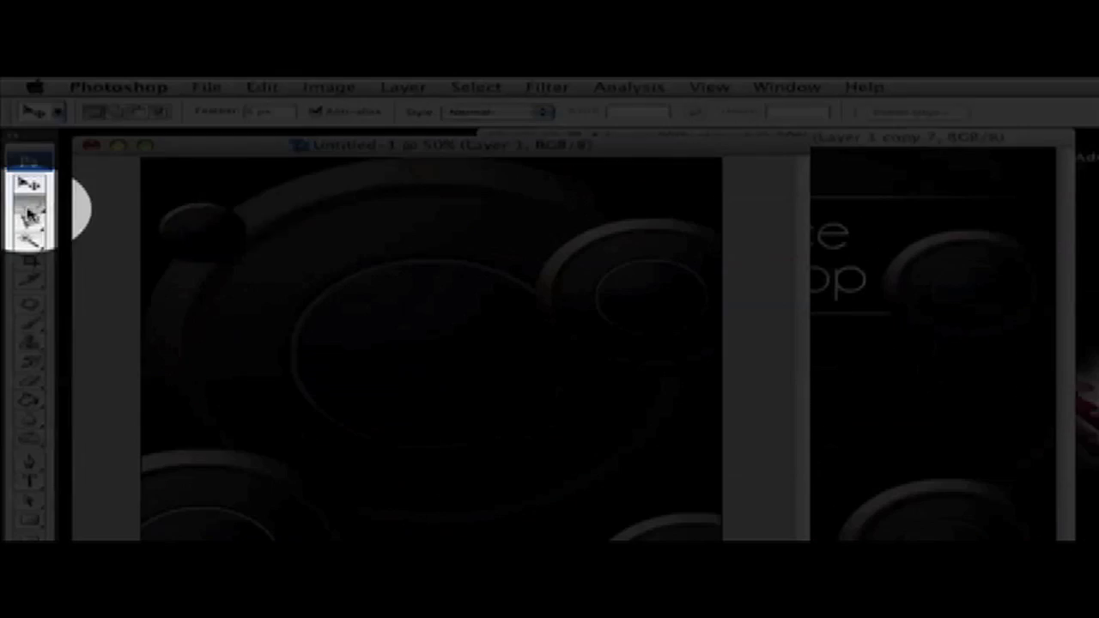
Step: Fill a full-width rectangular band across the upper part of the canvas with black on the new layer, and deselect it
click(29, 190)
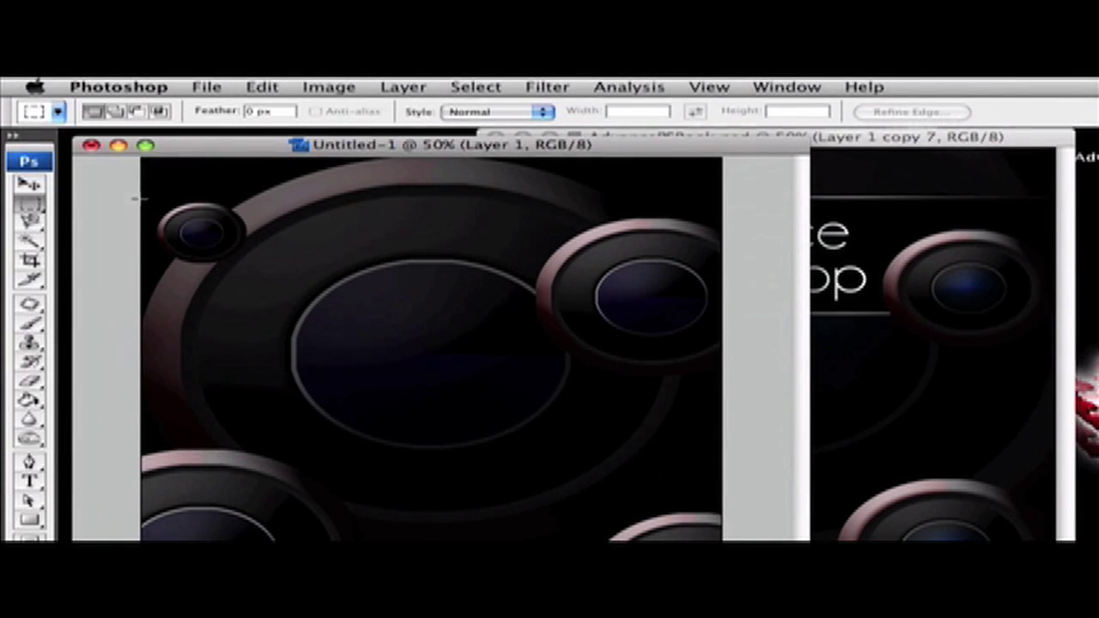
drag(369, 250, 620, 286)
drag(711, 321, 727, 322)
drag(727, 322, 727, 322)
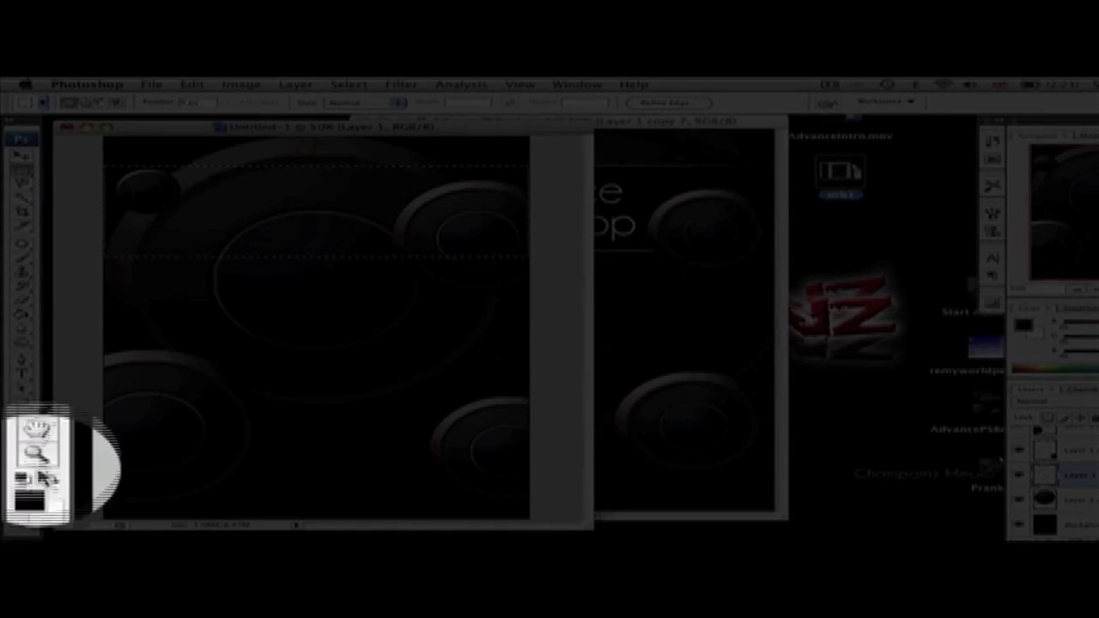
click(22, 313)
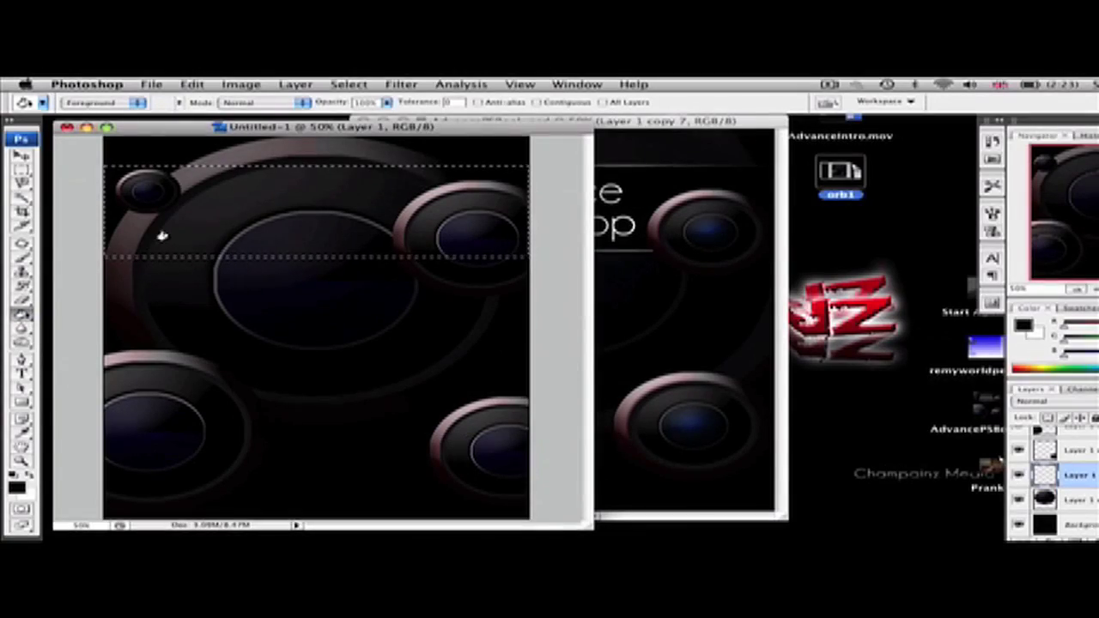
click(179, 234)
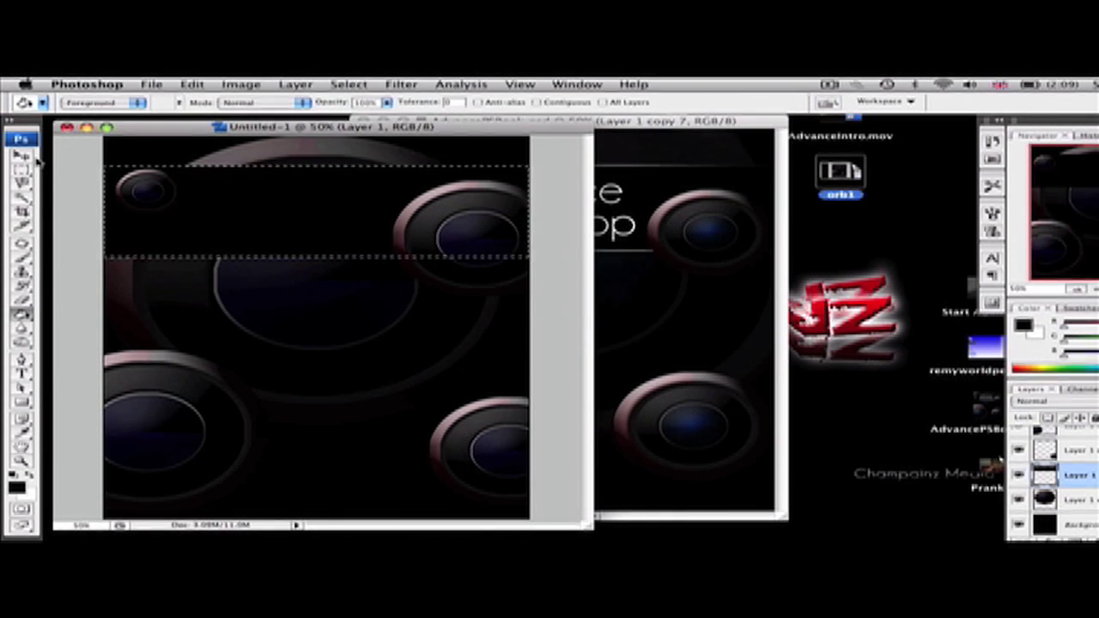
key(super+d)
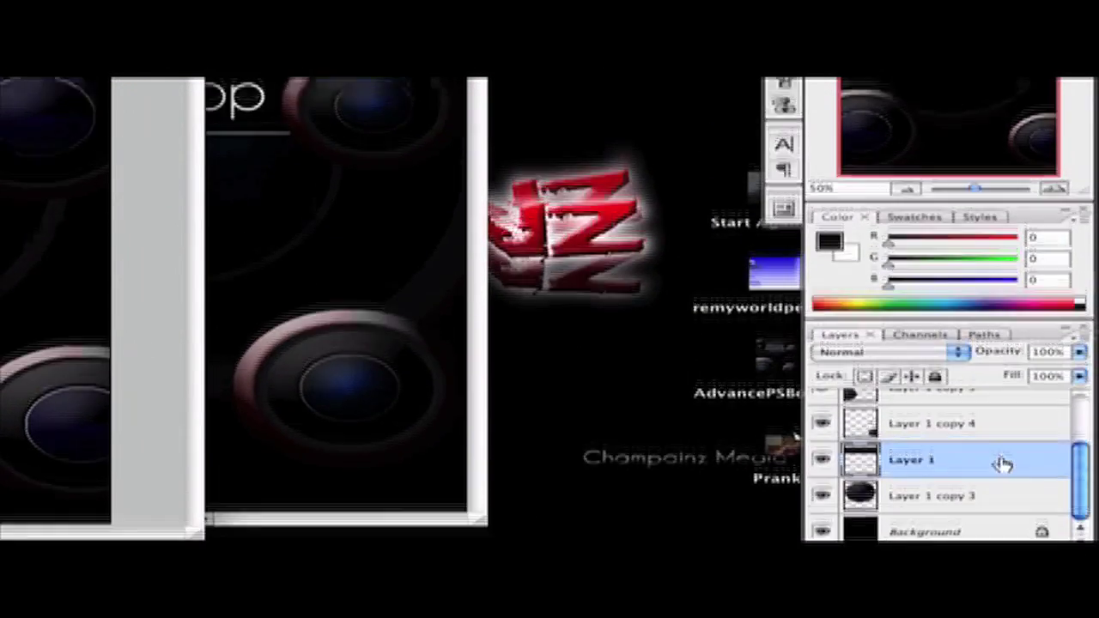
Step: Add a stroke to the black band's layer and set its fill type to Gradient
double_click(1003, 434)
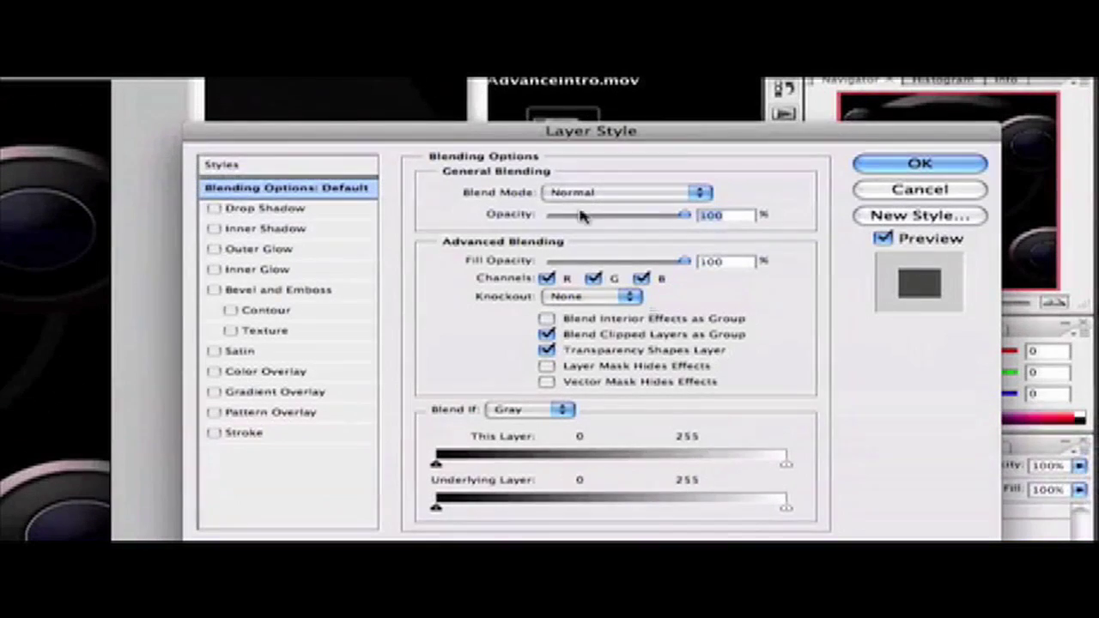
click(215, 433)
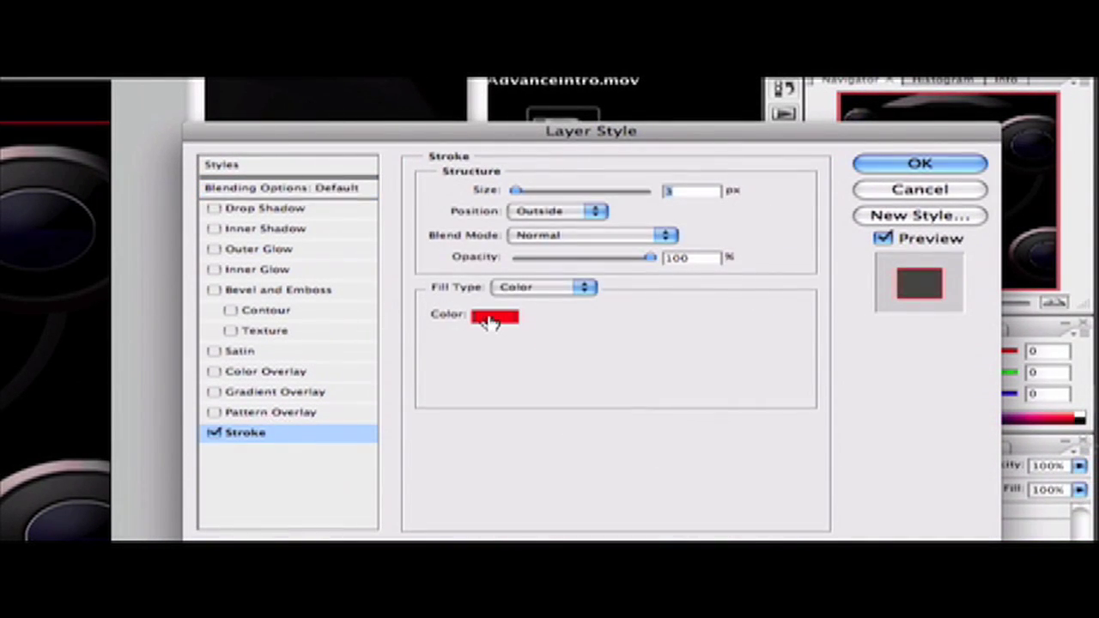
click(534, 292)
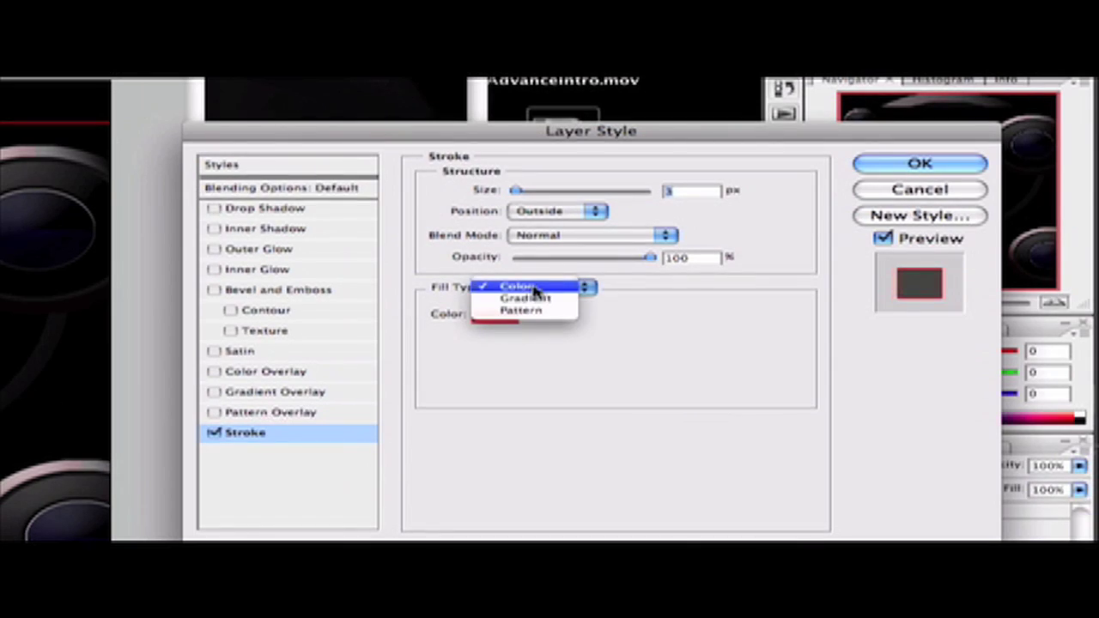
click(527, 298)
Step: Base the stroke gradient on the orange-yellow-orange preset and set both of its end stops to black
click(527, 317)
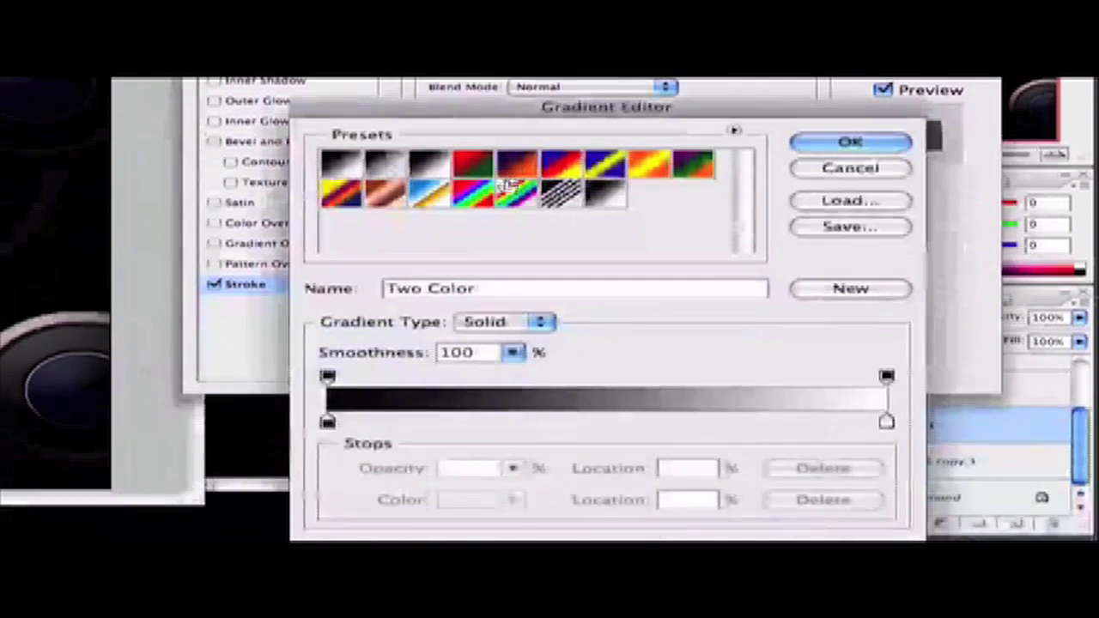
click(649, 168)
double_click(329, 427)
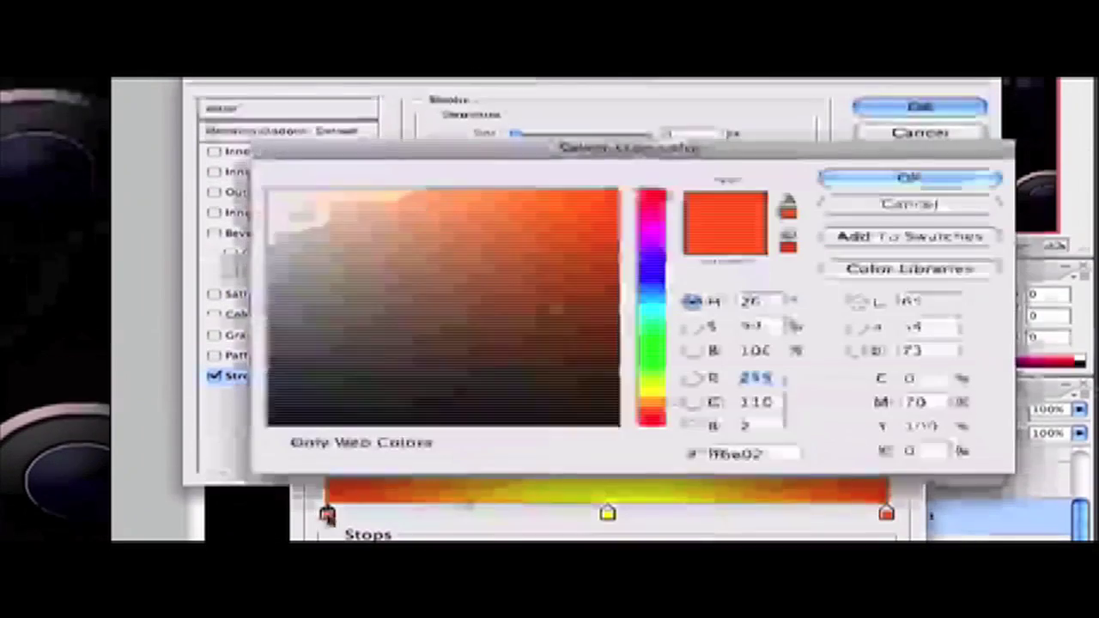
drag(368, 385, 236, 447)
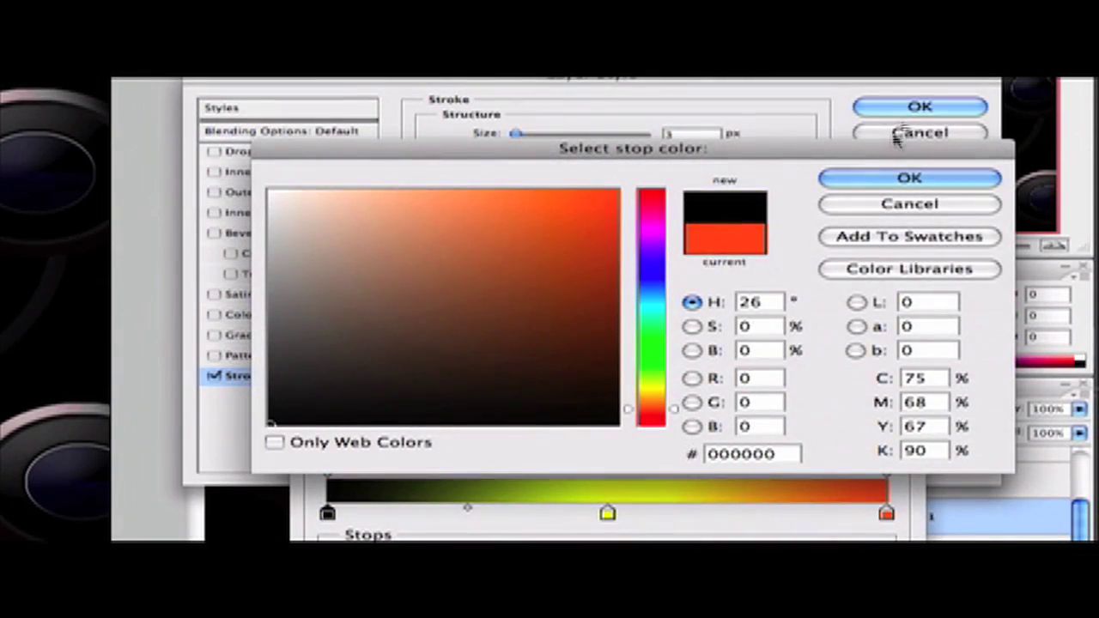
click(910, 178)
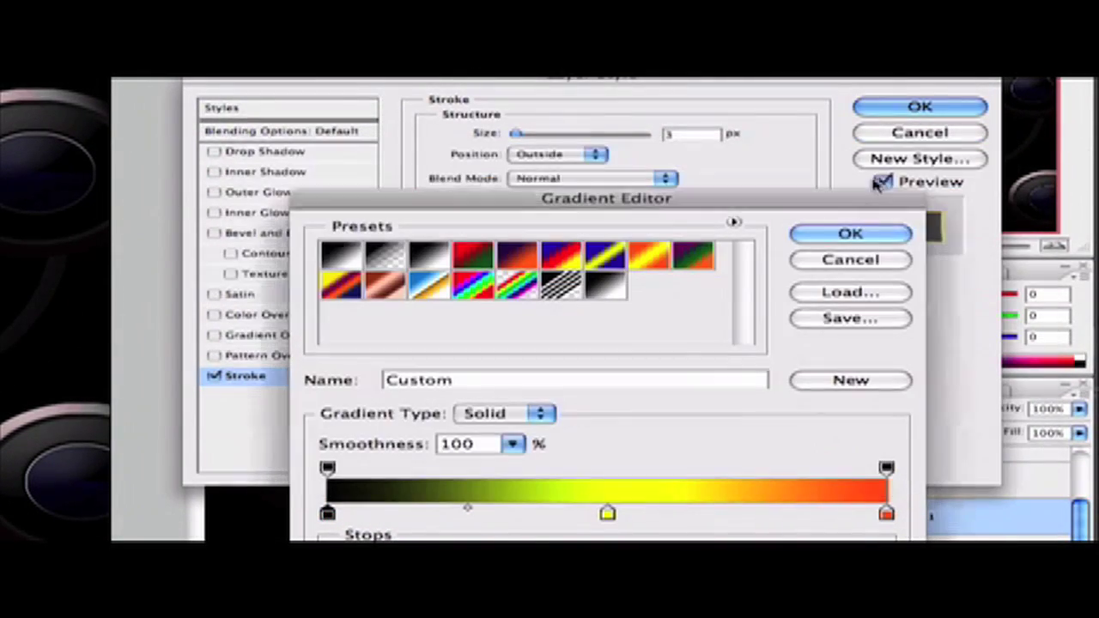
click(886, 514)
double_click(887, 513)
drag(463, 312, 619, 425)
click(888, 180)
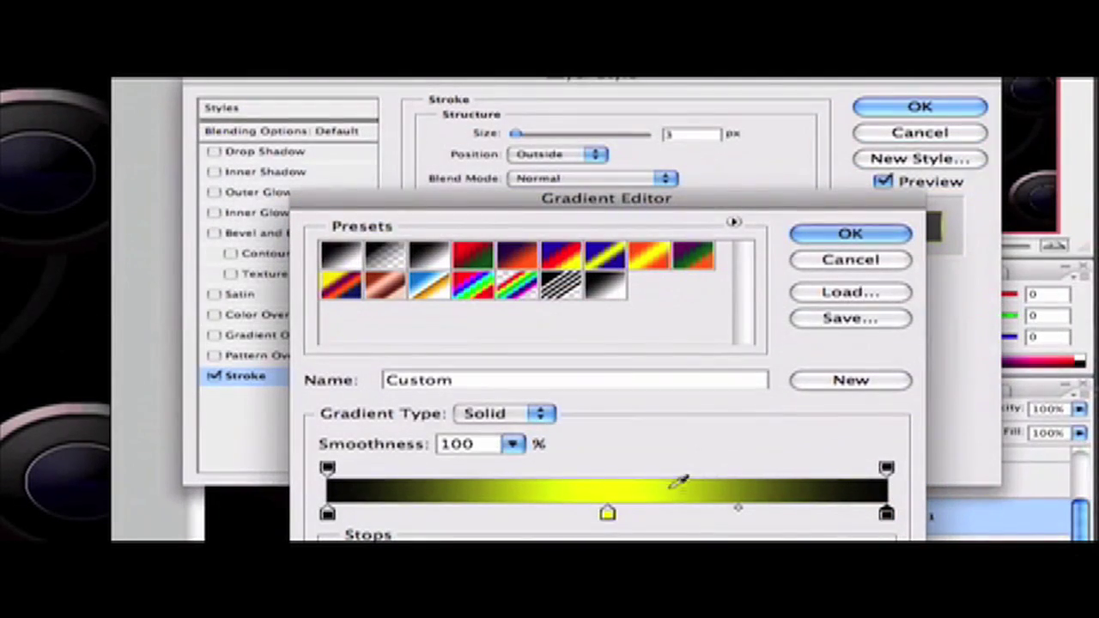
Step: Set the gradient's middle stop to white (ffffff), accept the gradient, and set the stroke's gradient angle to 0°
double_click(607, 513)
click(269, 189)
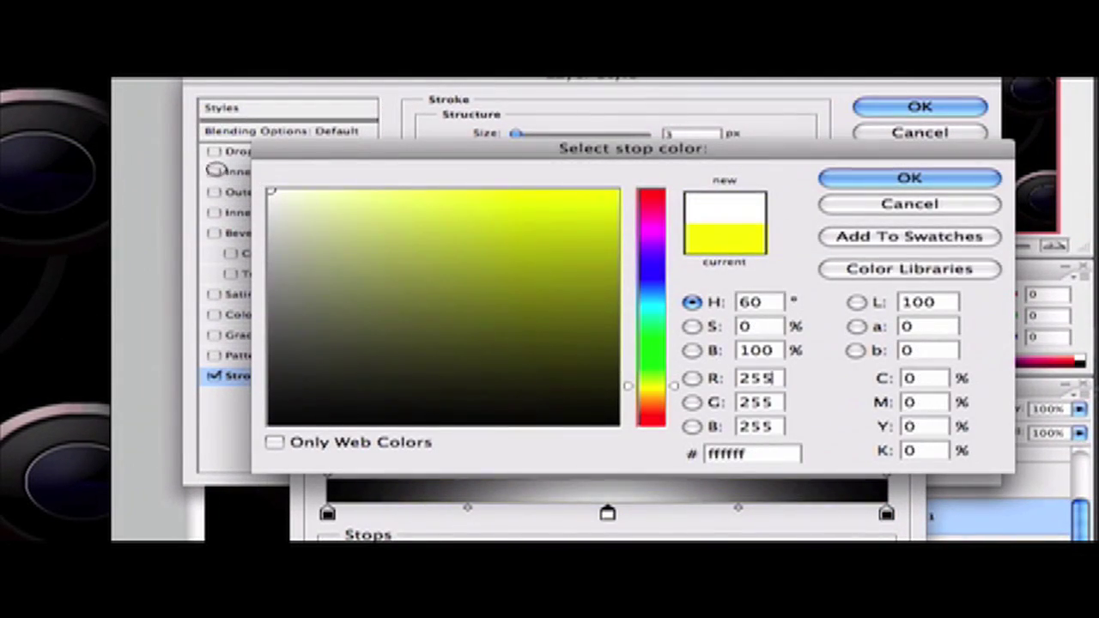
click(834, 178)
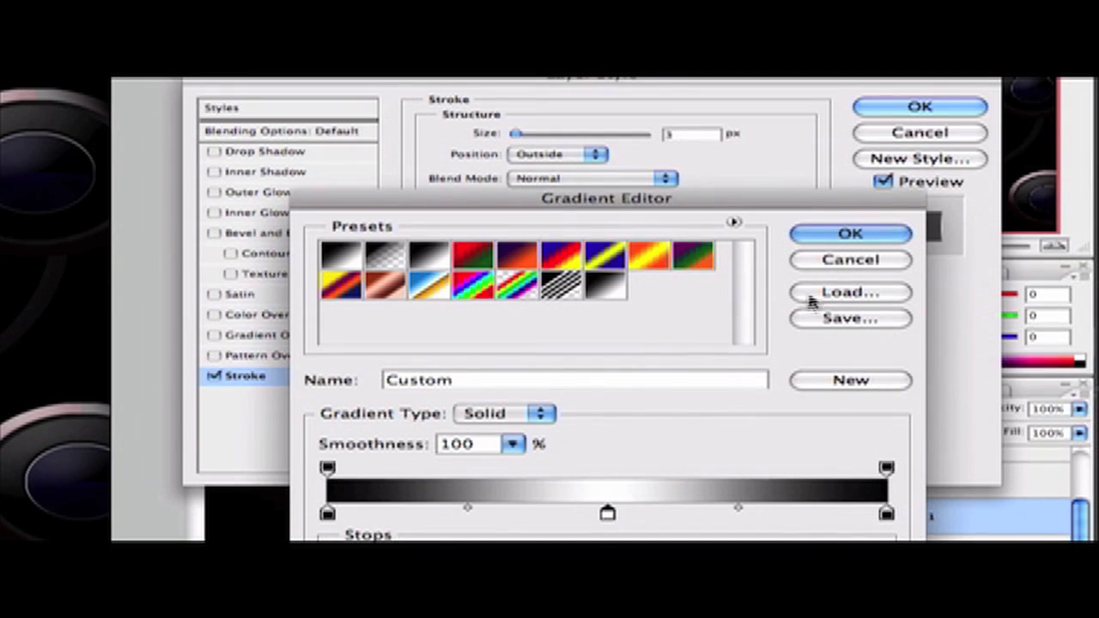
click(850, 234)
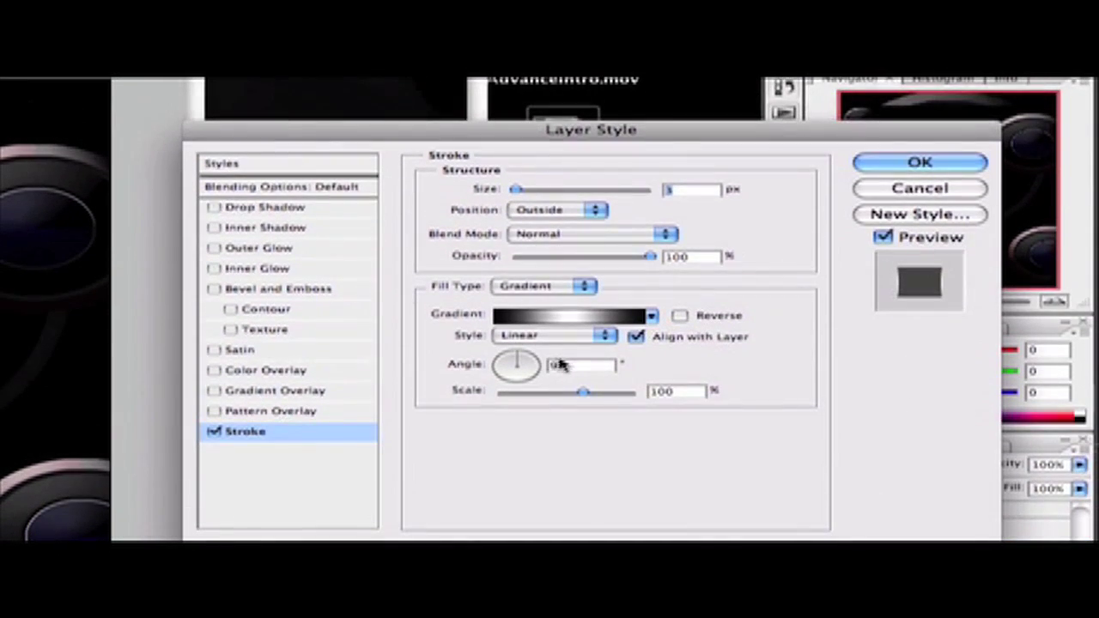
drag(575, 365, 544, 368)
text(0)
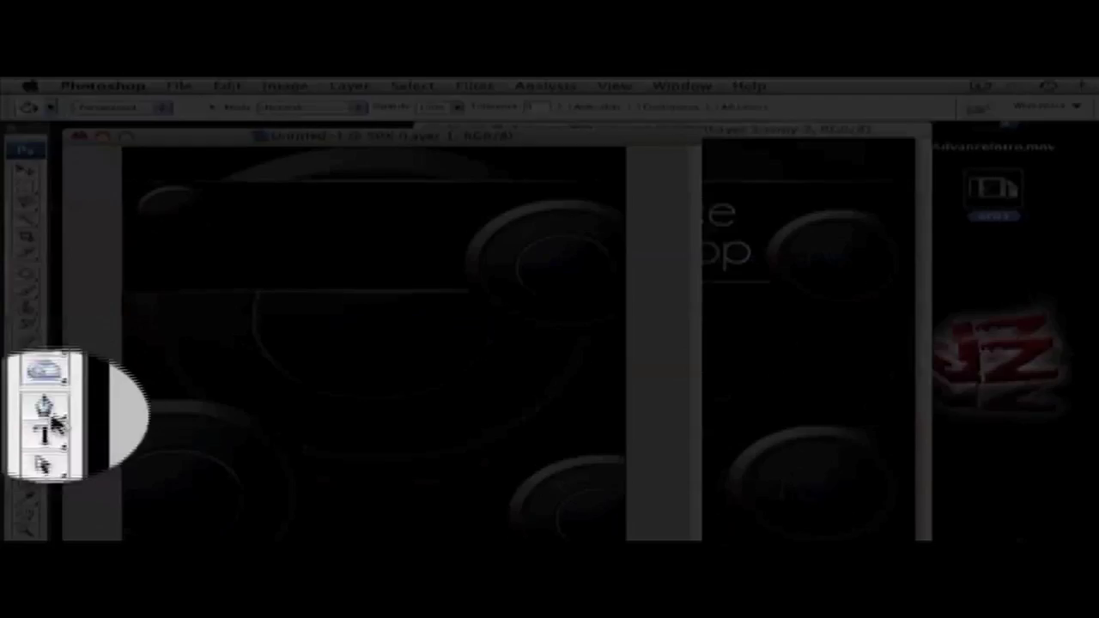
Step: Set the Type tool's text color to white (ffffff) and create a text box inside the black band between its two orbs
click(26, 427)
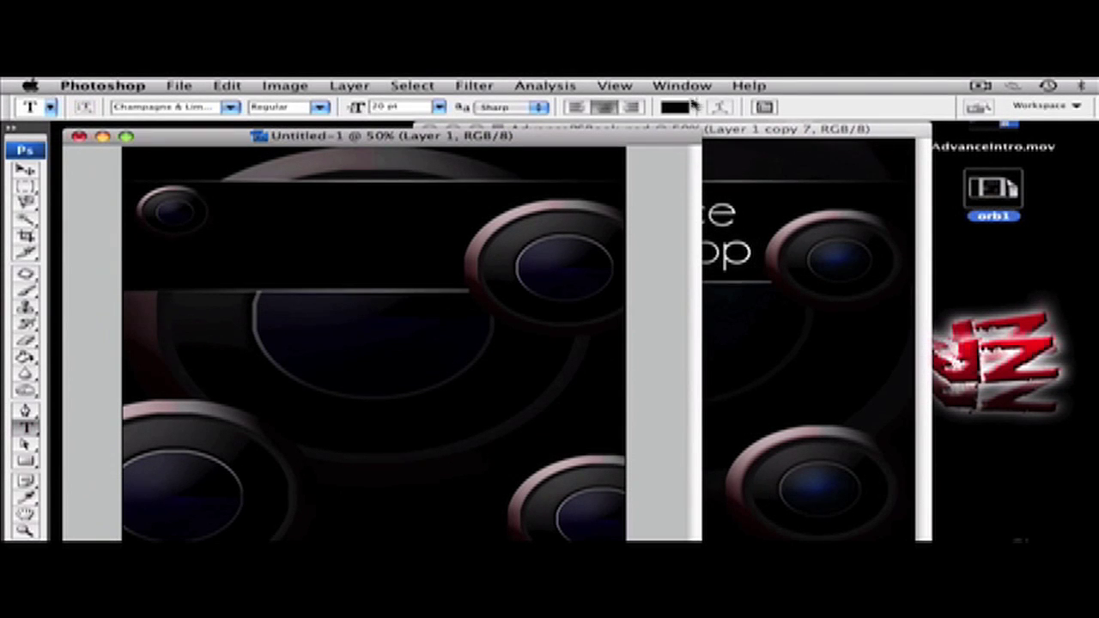
click(678, 106)
drag(814, 297, 700, 266)
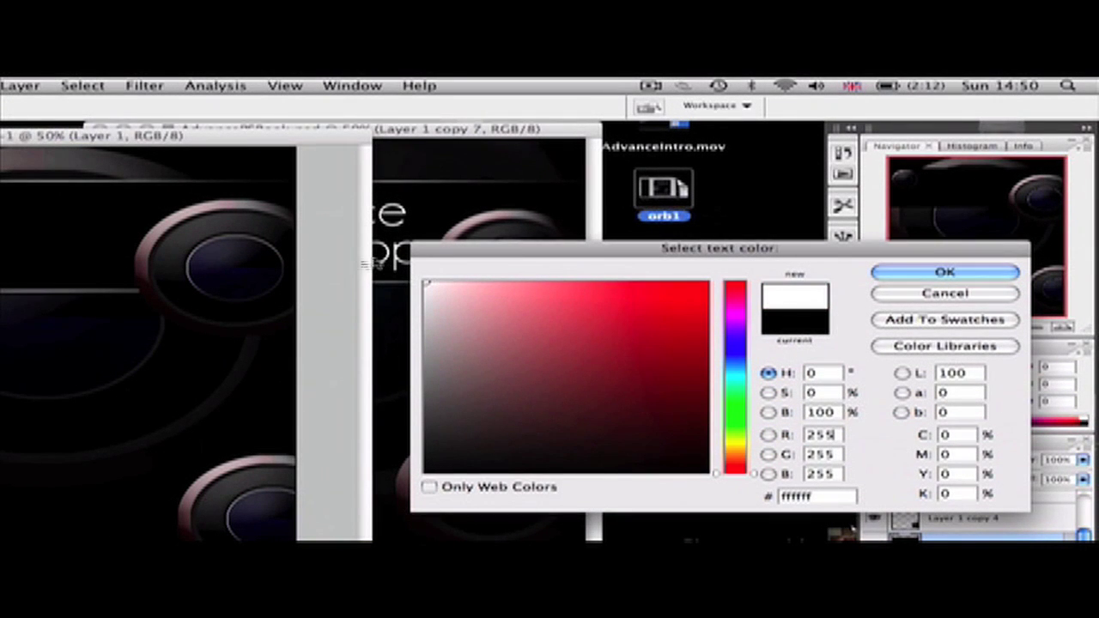
click(893, 272)
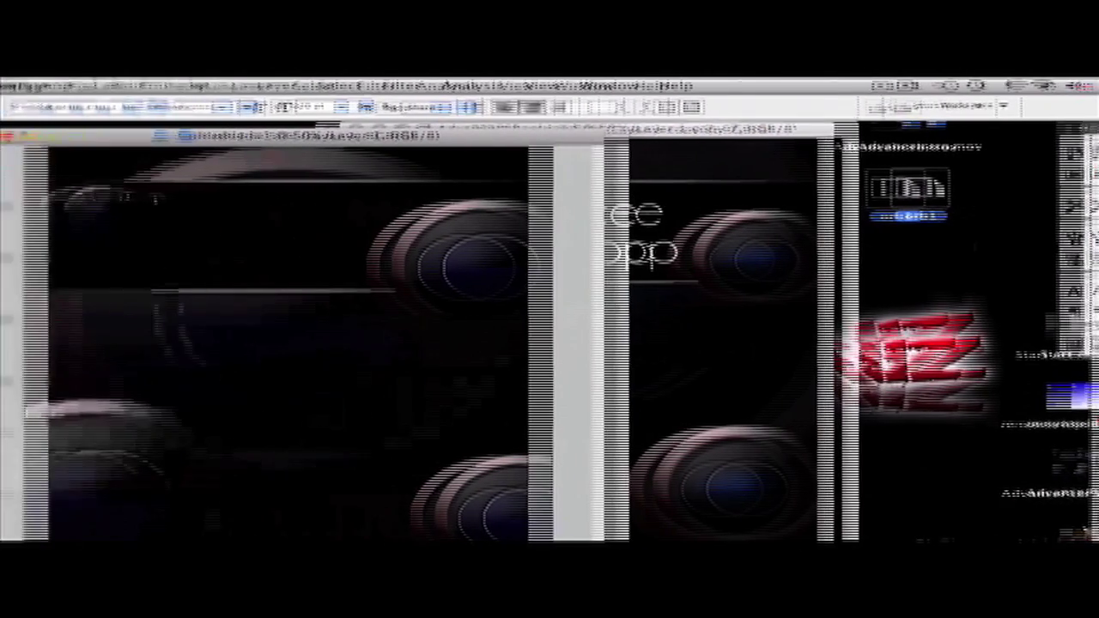
drag(0, 199, 87, 270)
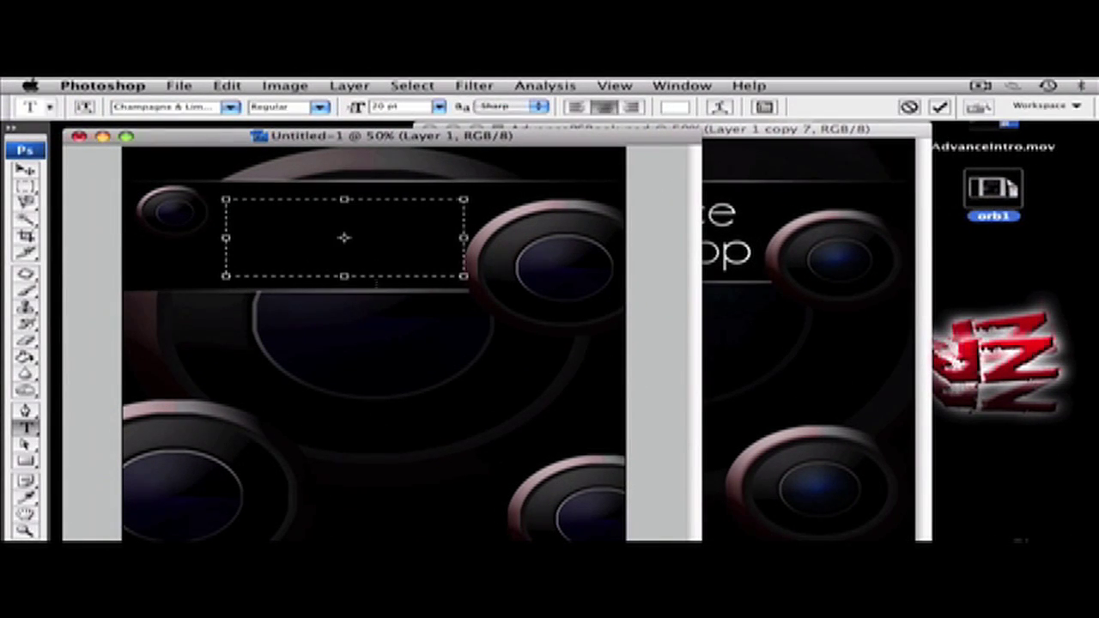
text(Photo)
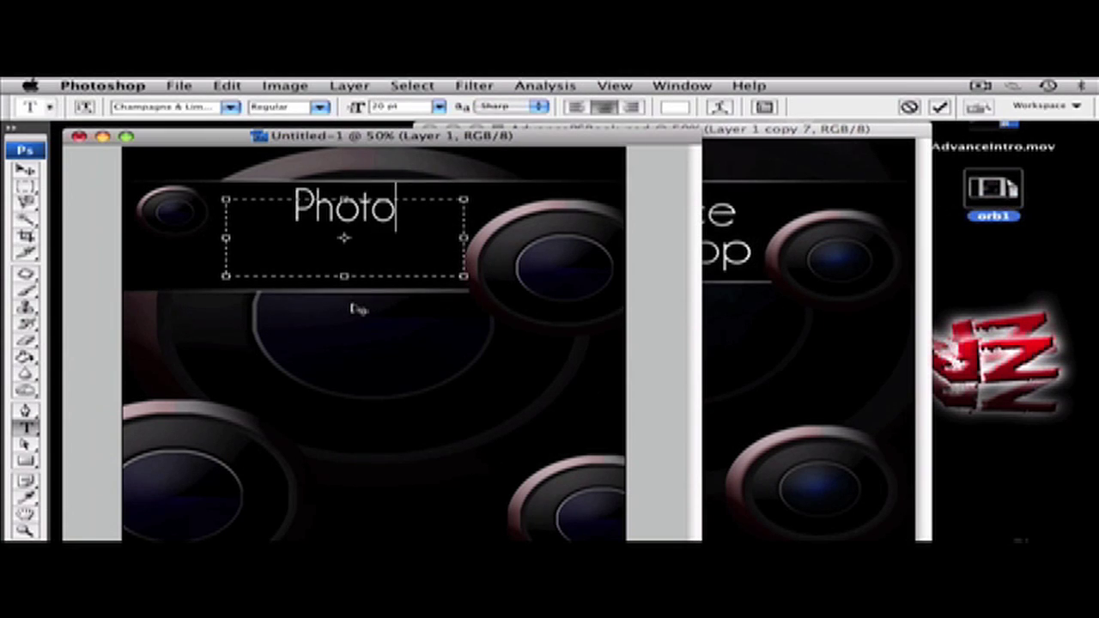
key(BackSpace)
key(BackSpace)
key(BackSpace)
key(BackSpace)
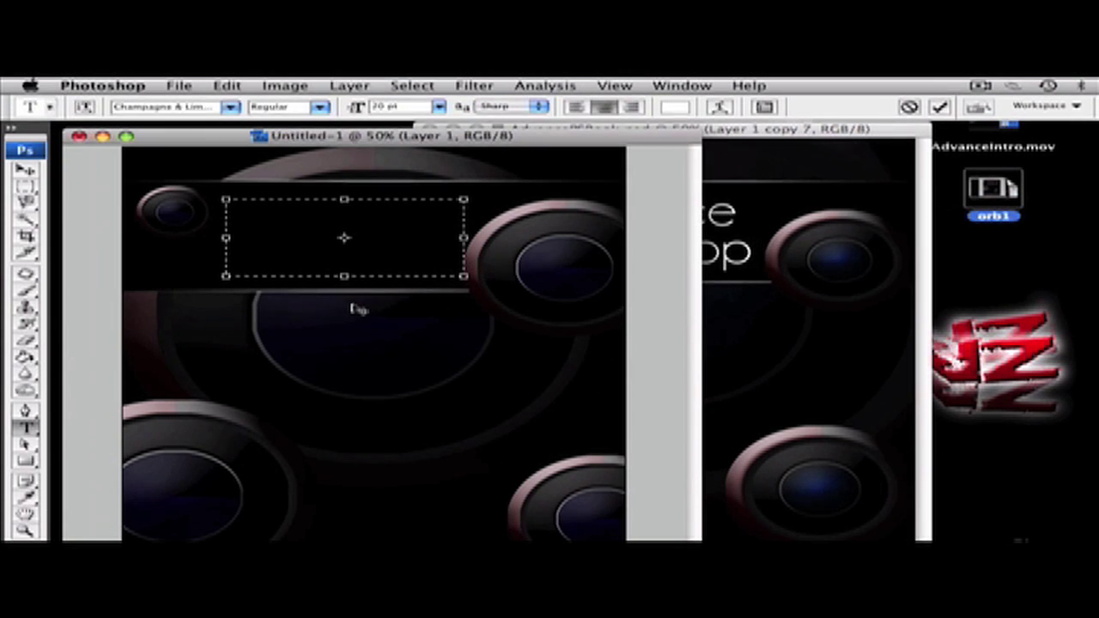
Step: Enter the title "Advance Photoshop" in the band's text box and move the text slightly down to center it vertically in the band
text(Advance)
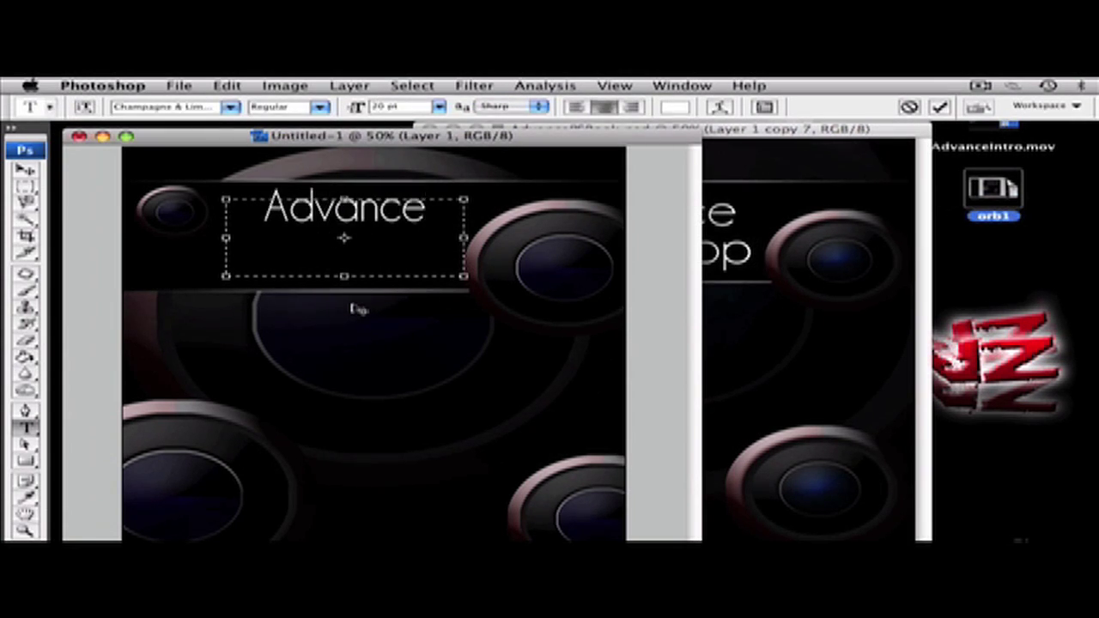
text( Photoshop)
click(27, 170)
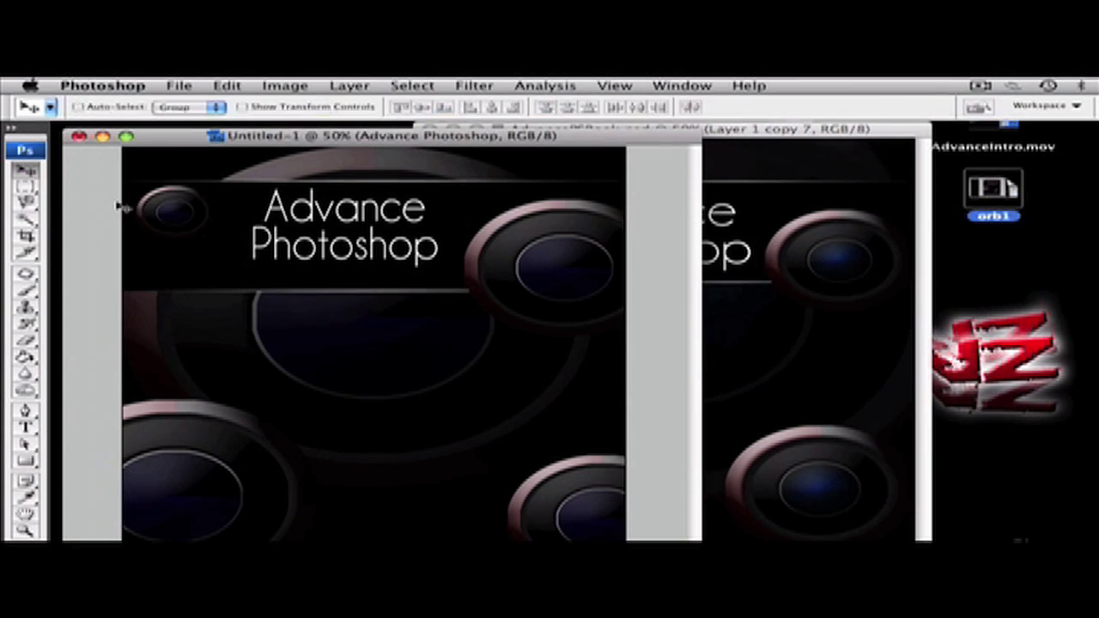
drag(325, 230, 327, 238)
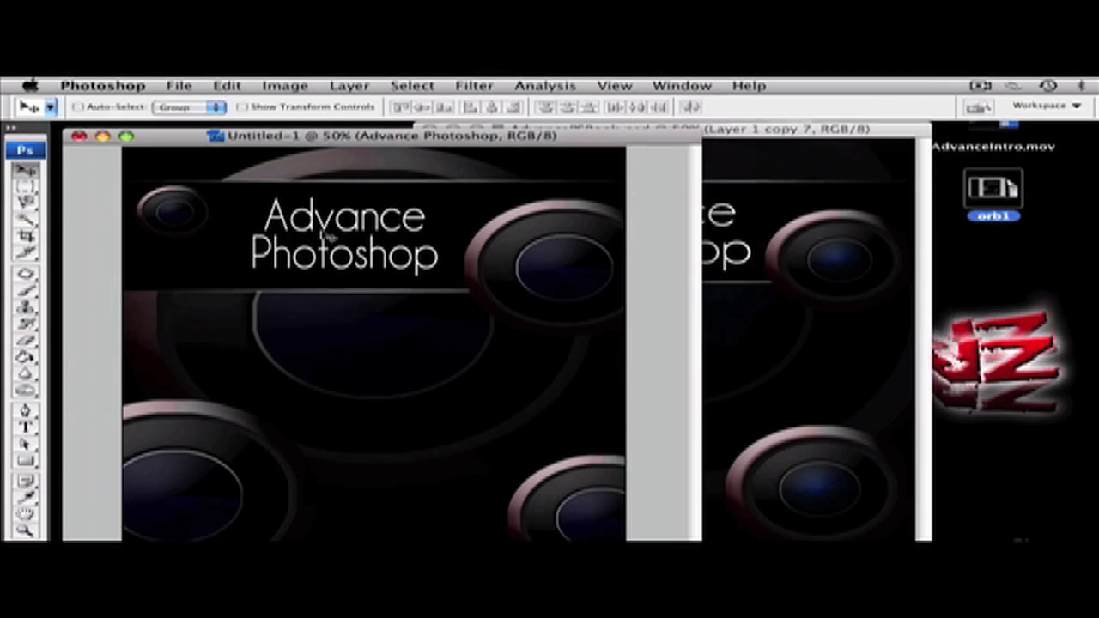